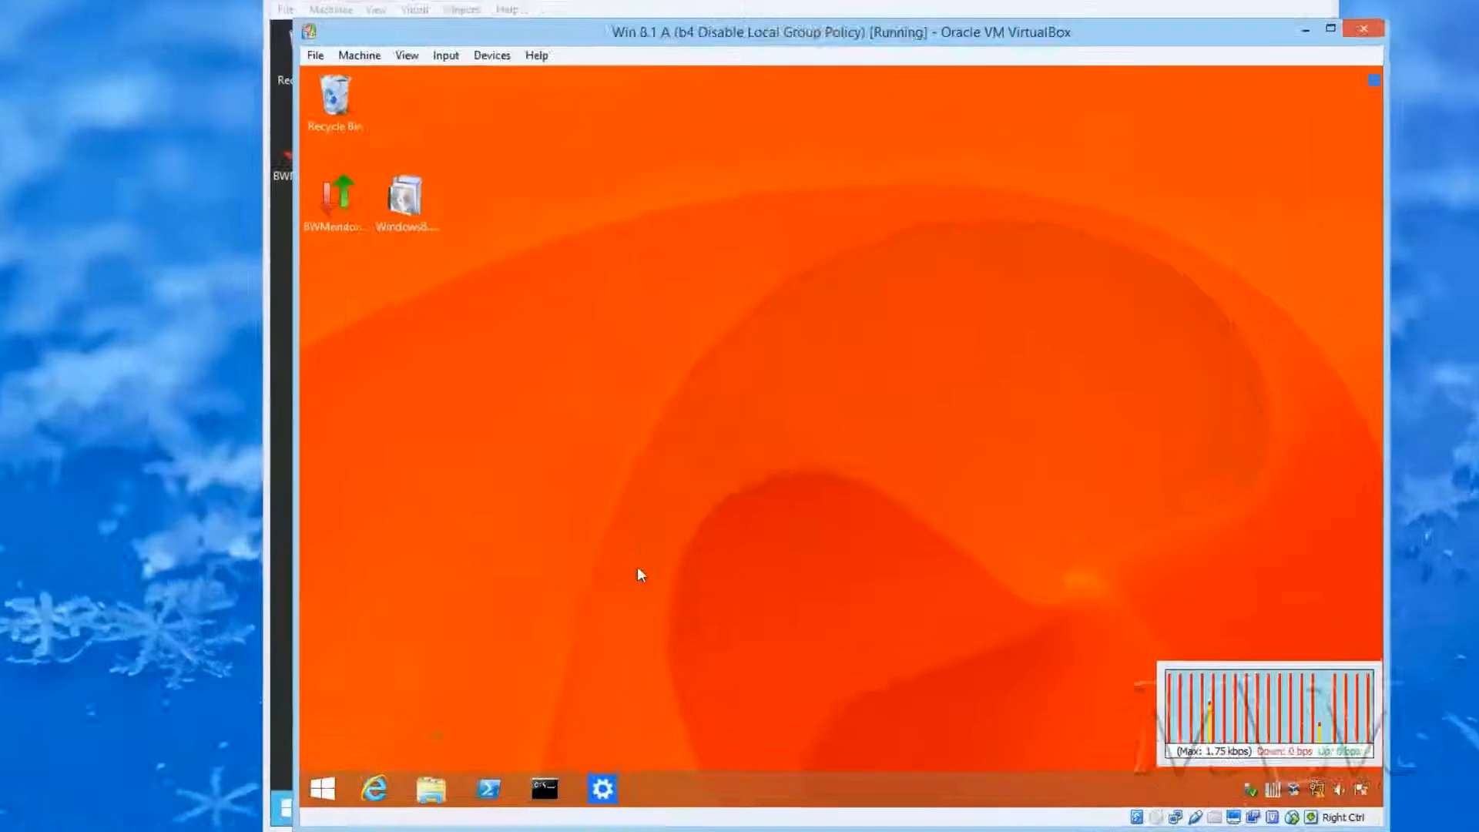
Open an empty Microsoft Management Console by running mmc.
key("super+r")
type("mmc")
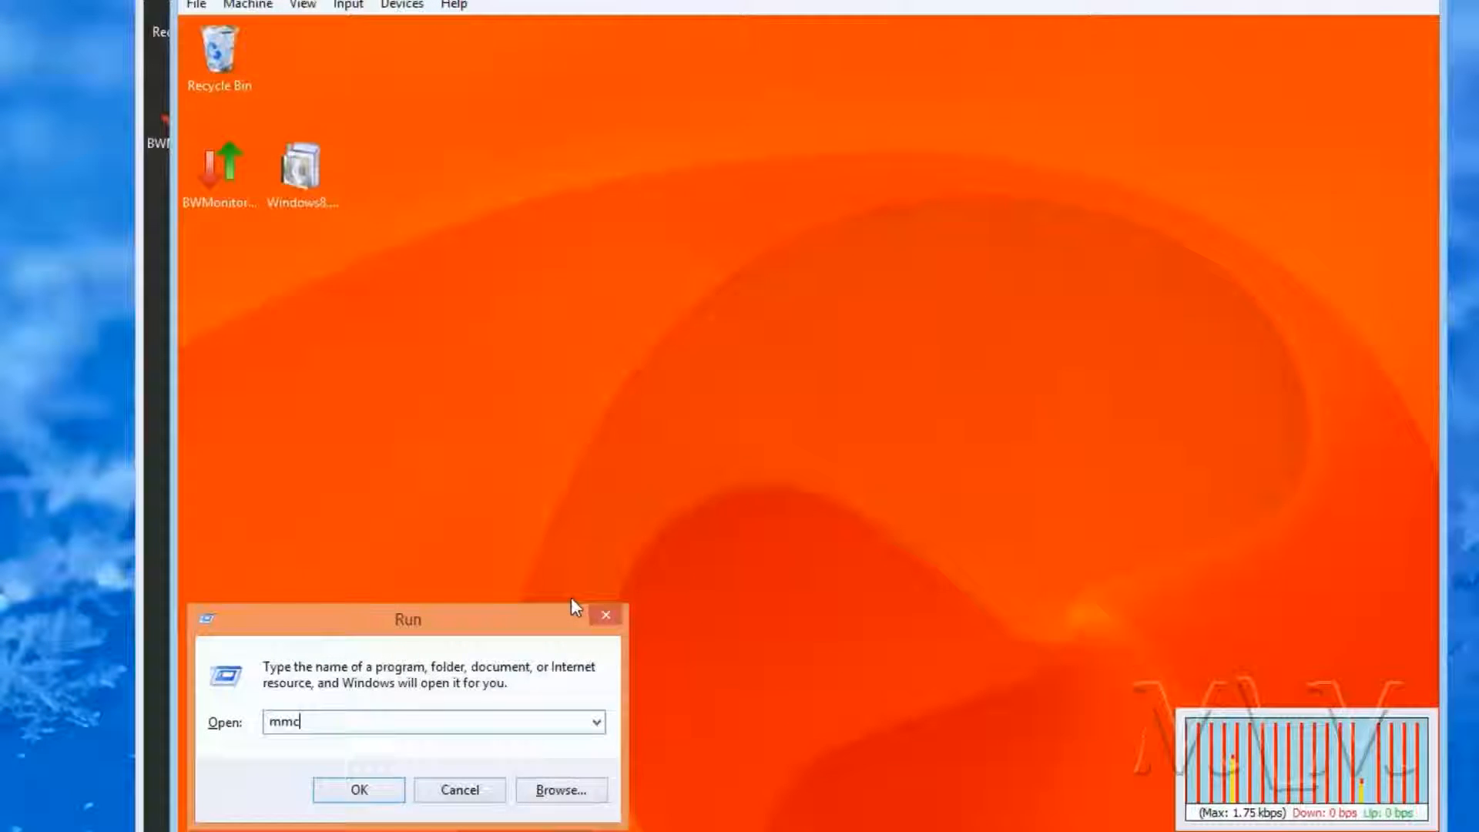
key("Return")
left_click(876, 478)
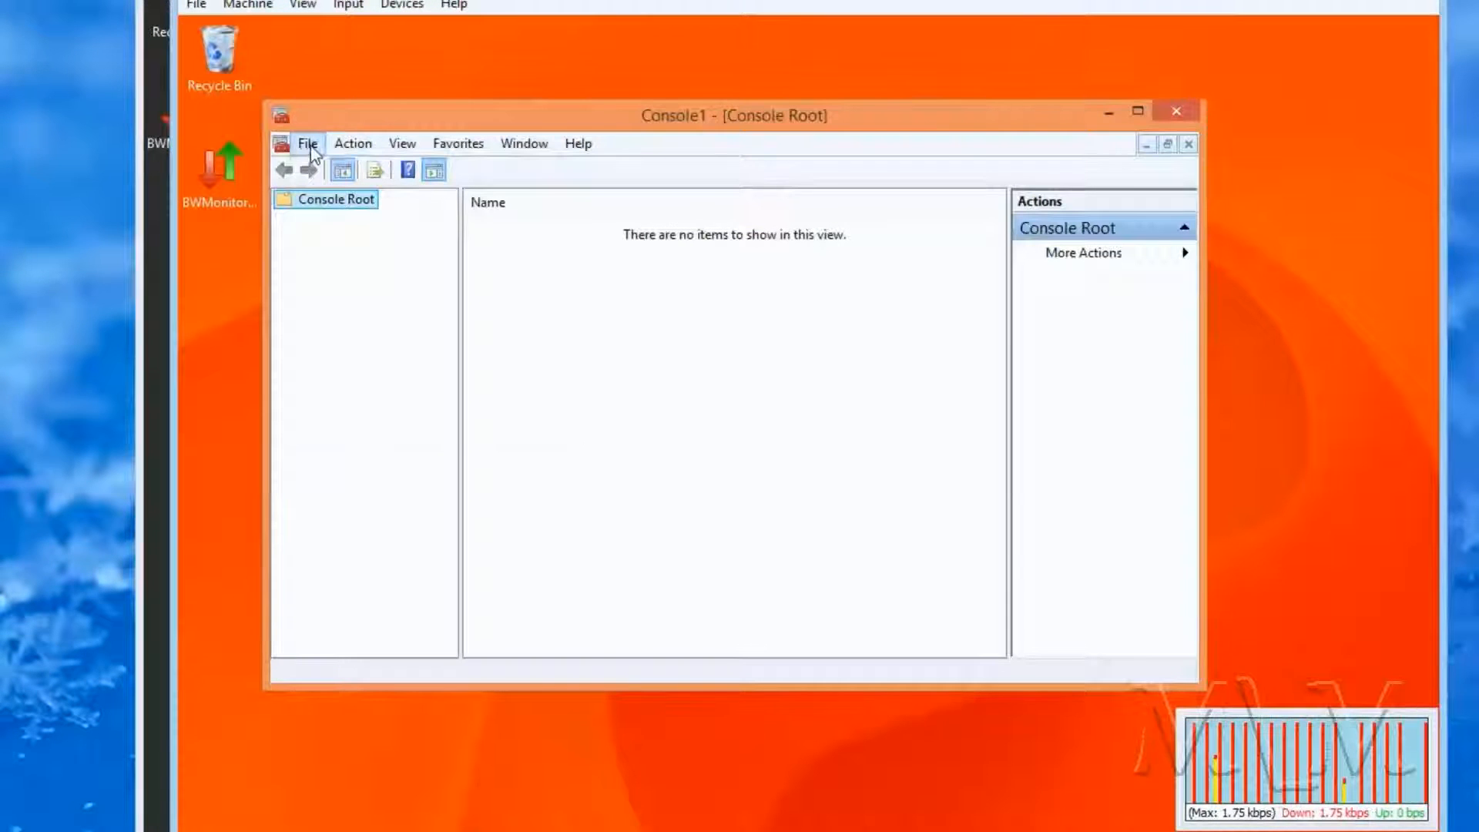
Add the Group Policy Object Editor snap-in to the console, targeting the Local Computer policy object.
left_click(308, 144)
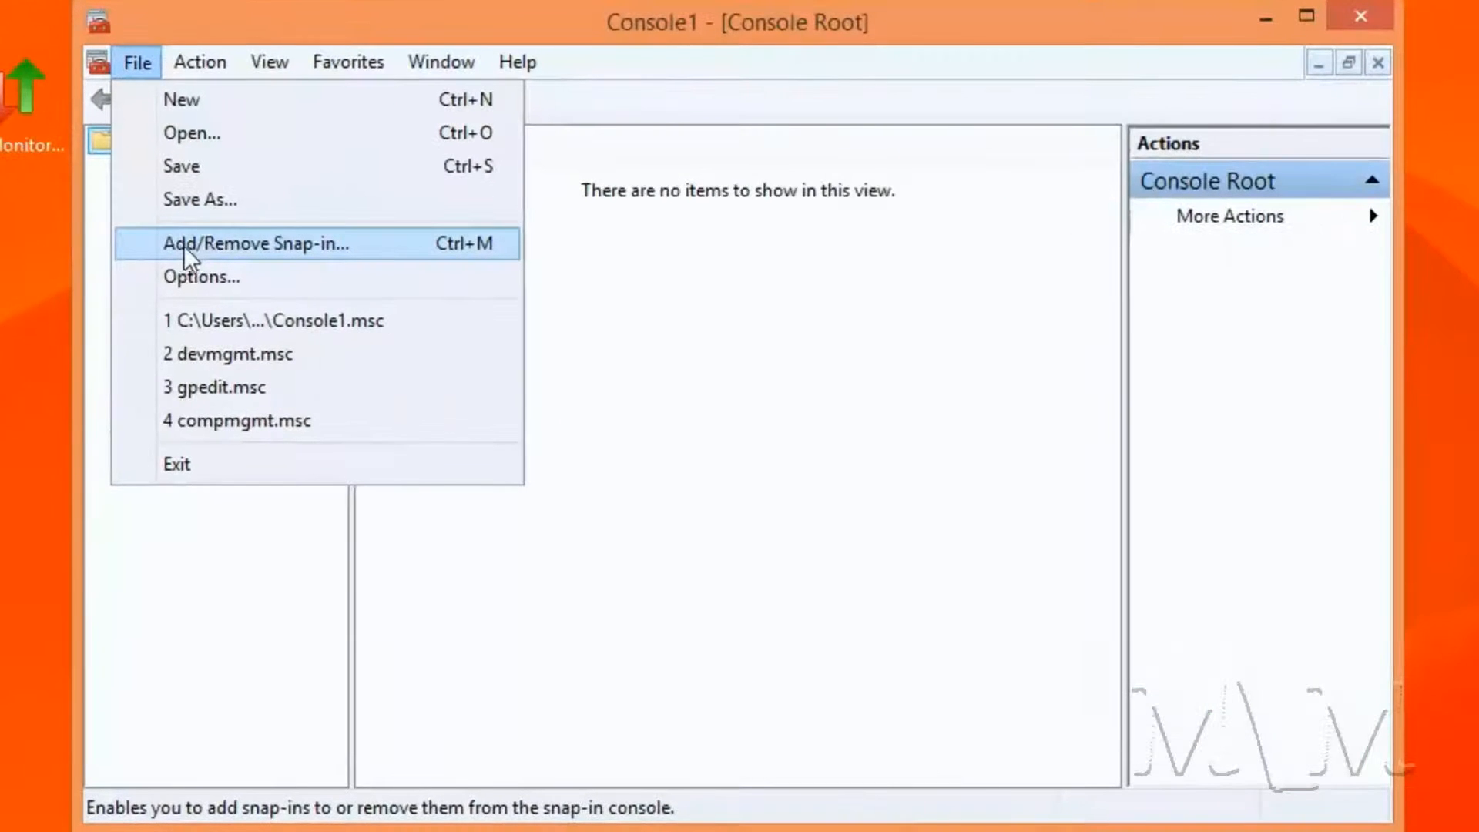
left_click(210, 242)
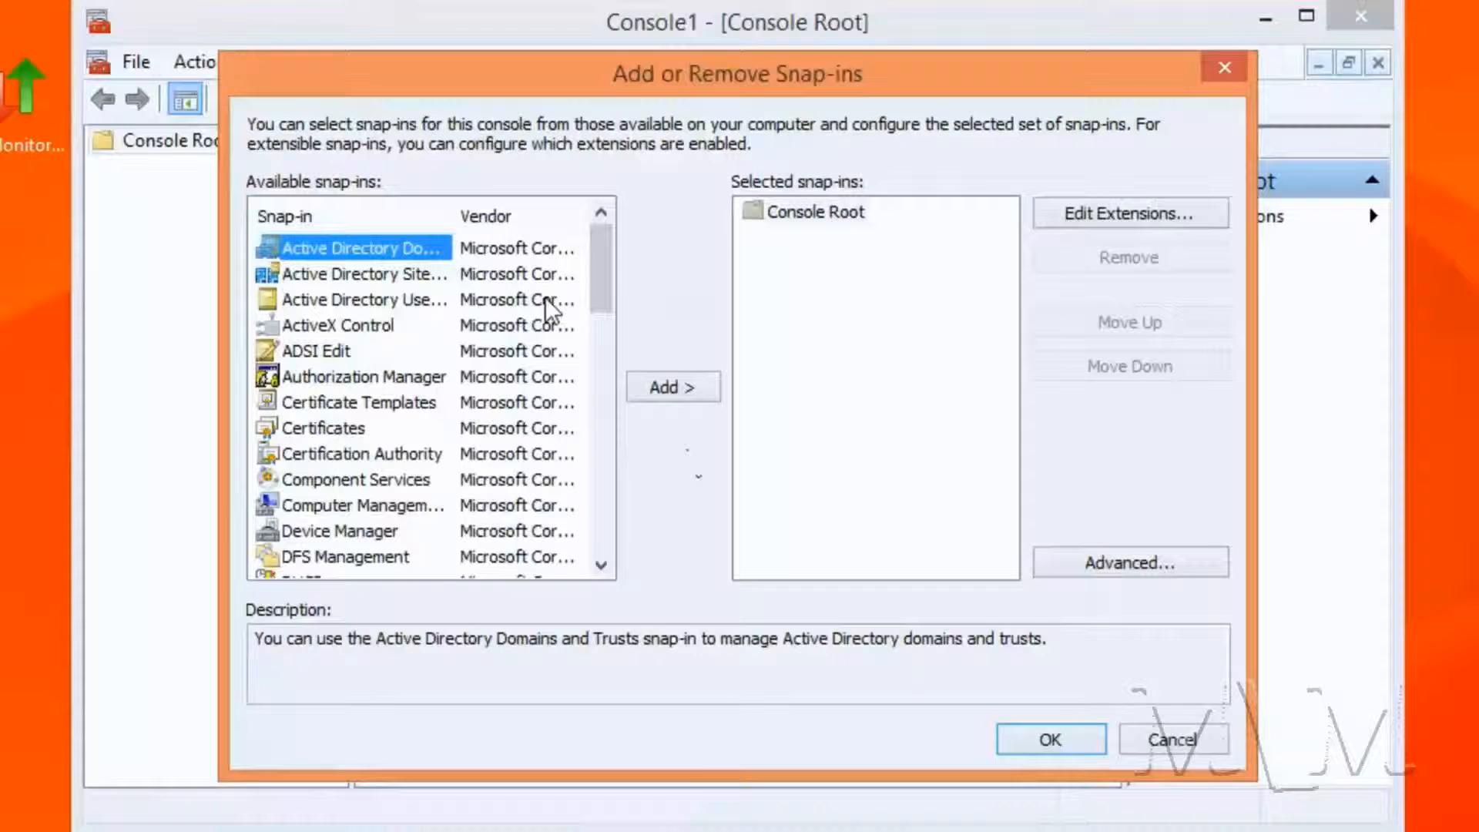
left_click_drag(455, 208, 530, 208)
left_click_drag(605, 306, 610, 426)
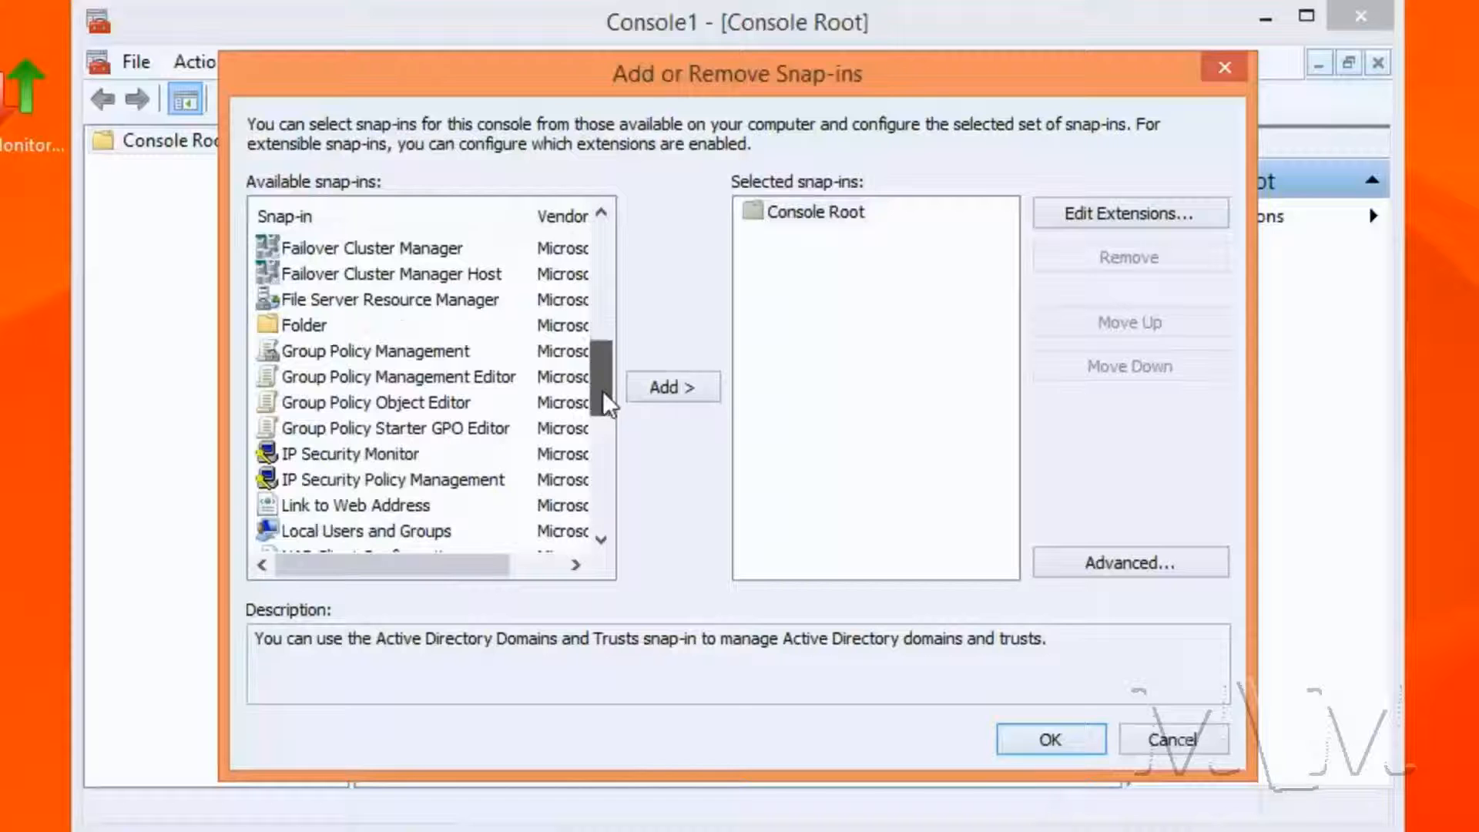
left_click(321, 404)
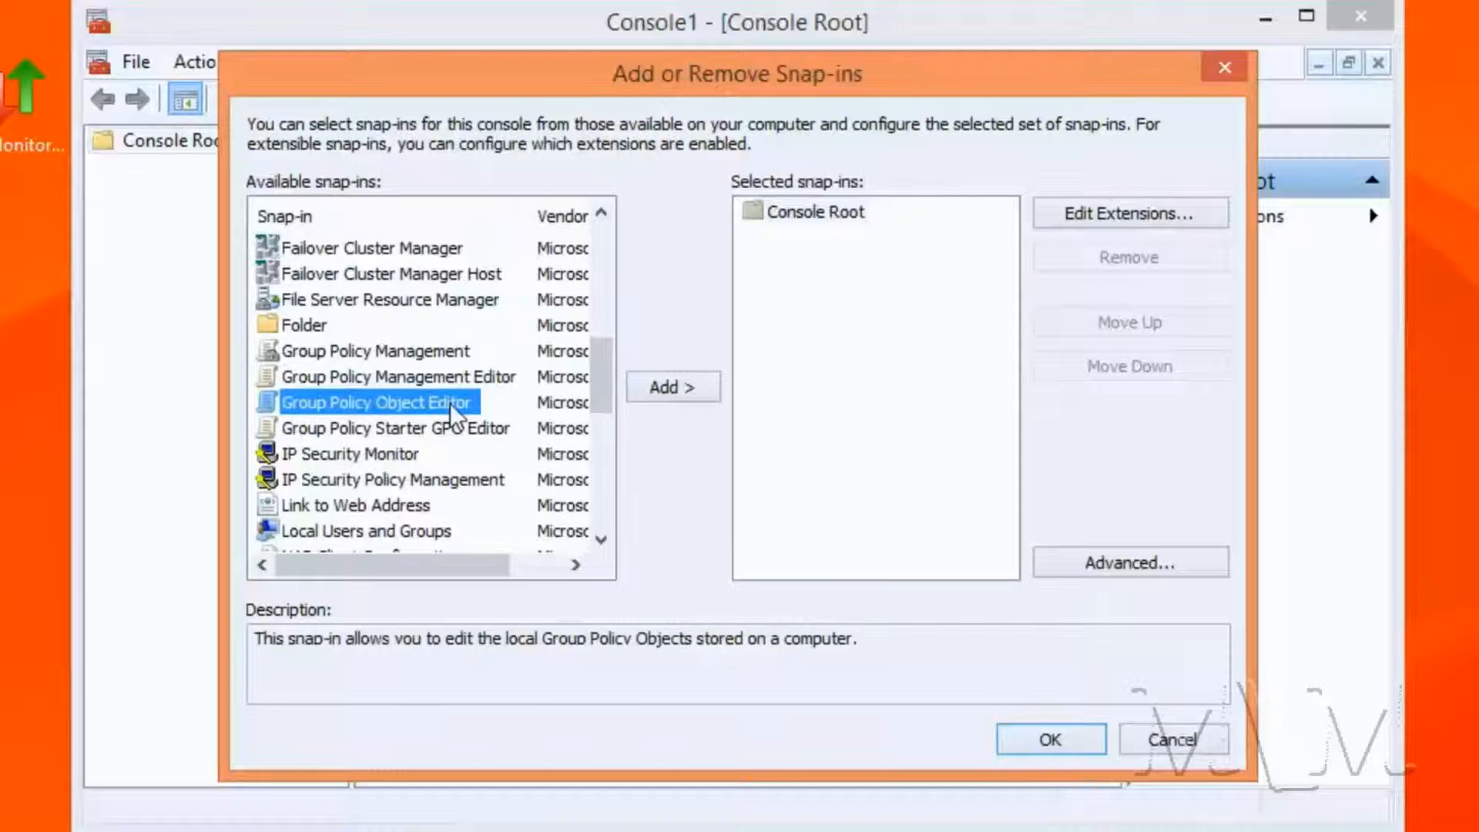
left_click(663, 387)
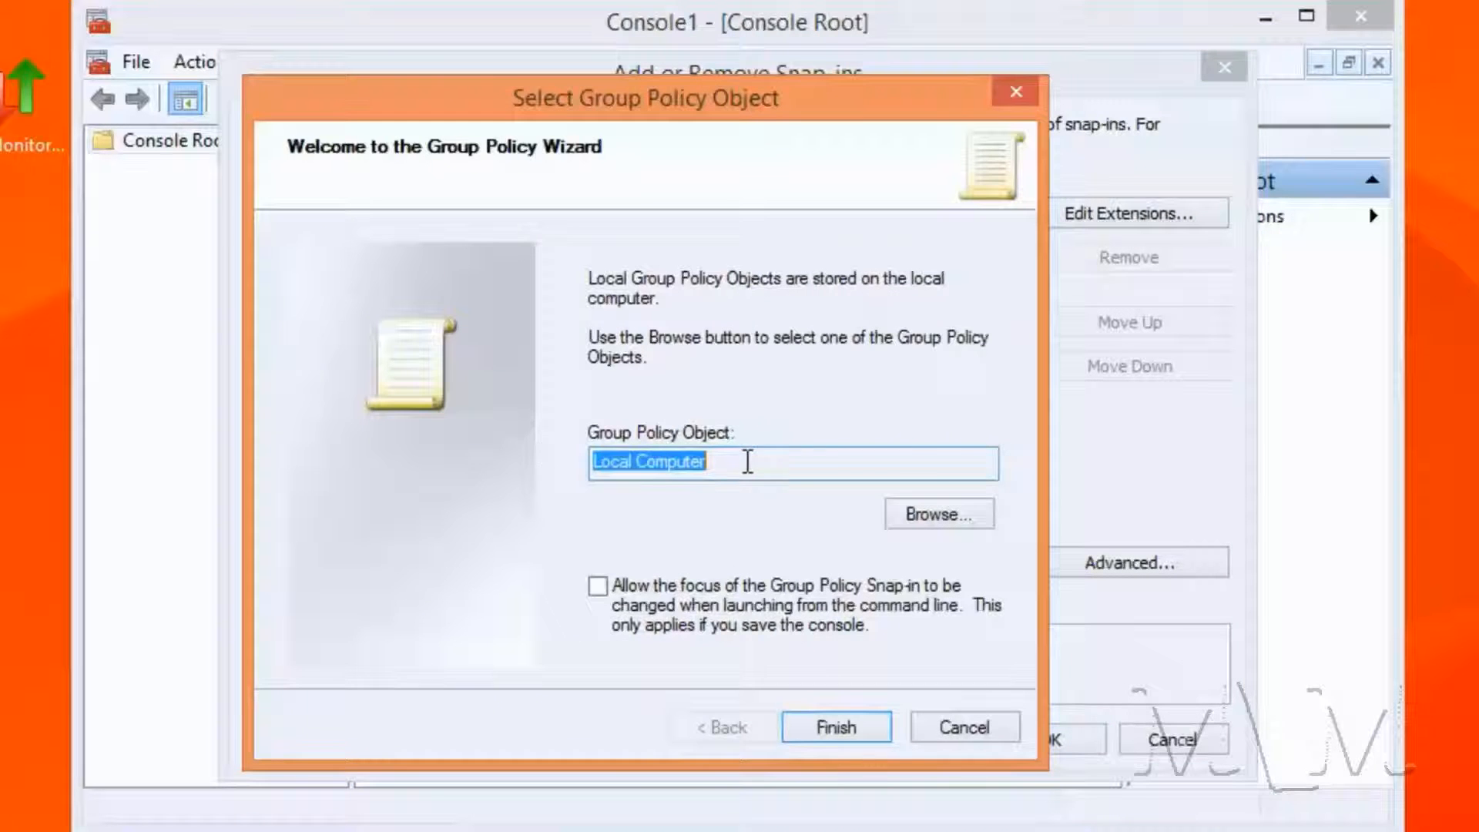
left_click(850, 728)
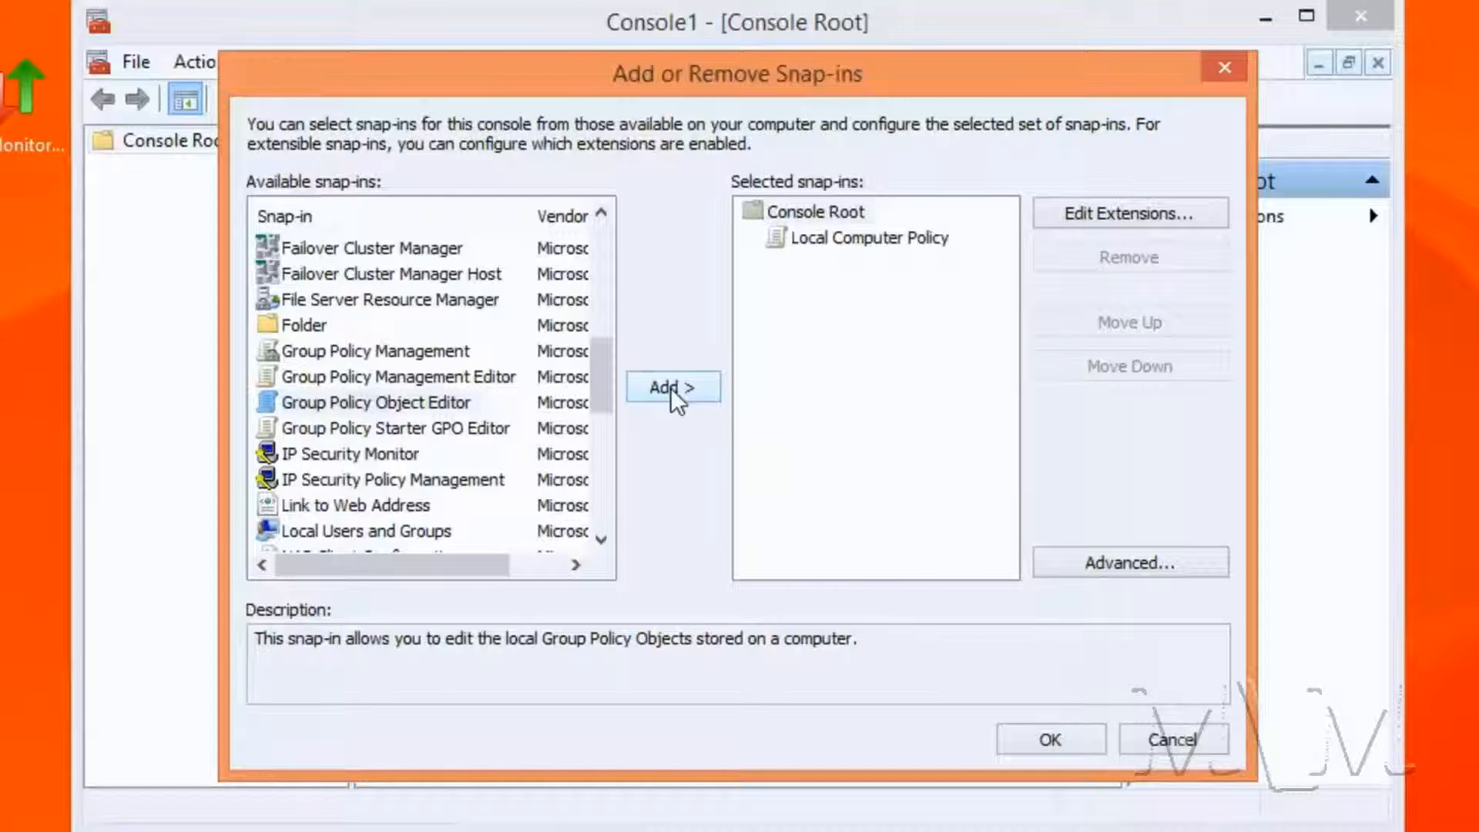
Add a second Group Policy Object Editor snap-in targeting the local Administrators group, and widen the console tree to fit the policy names.
left_click(675, 391)
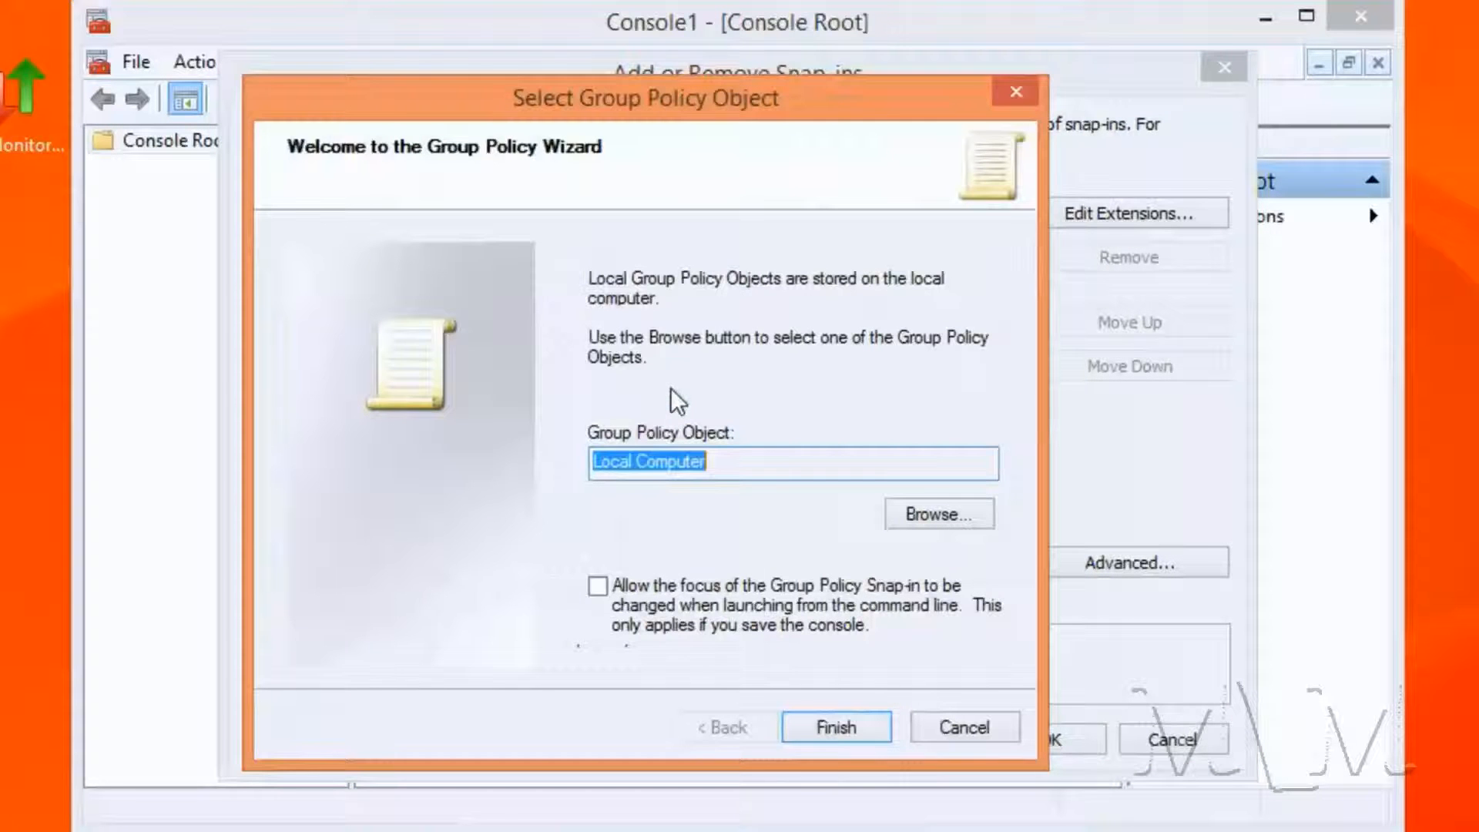
left_click(971, 520)
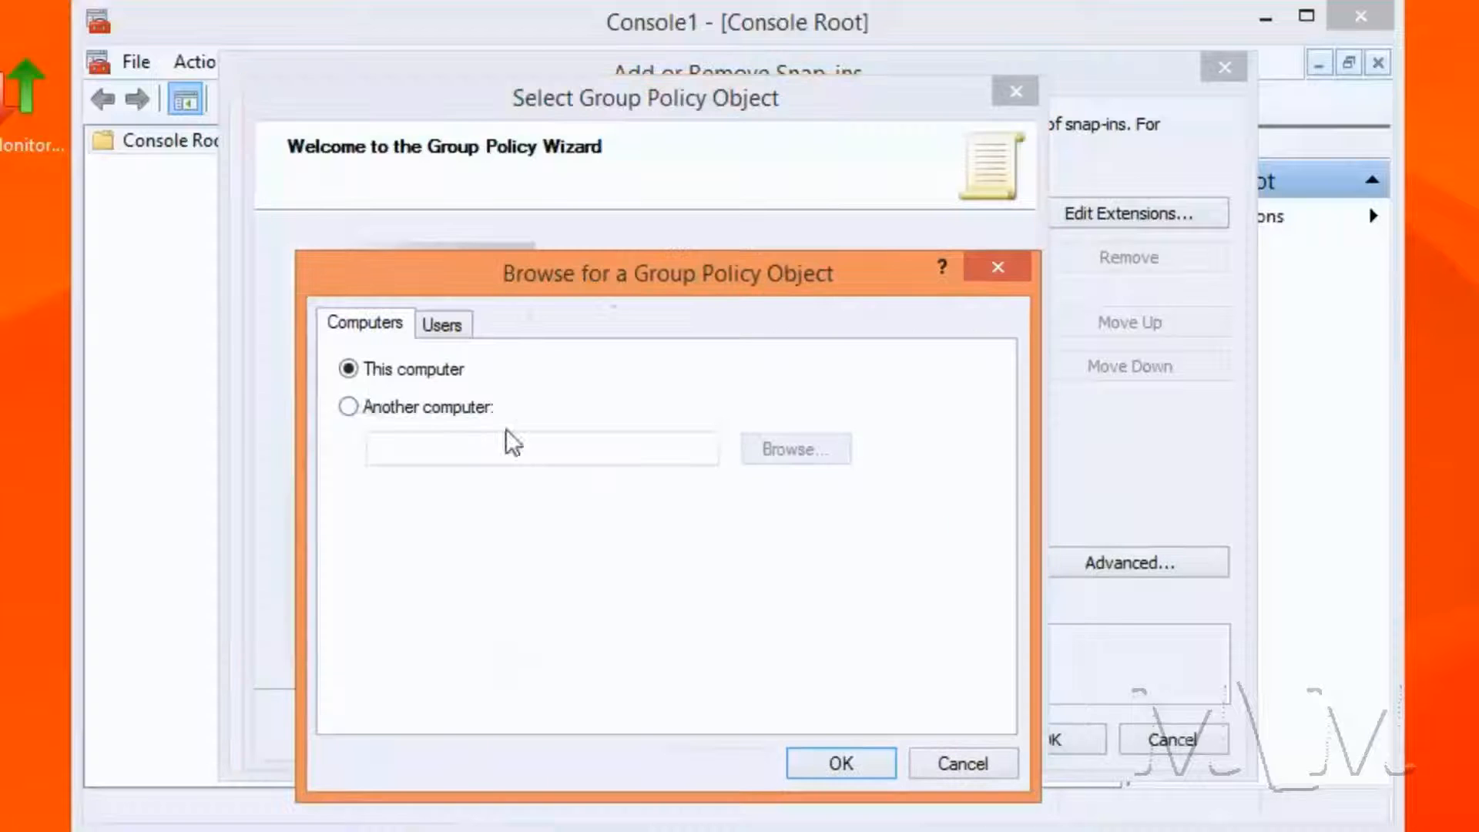
left_click(435, 330)
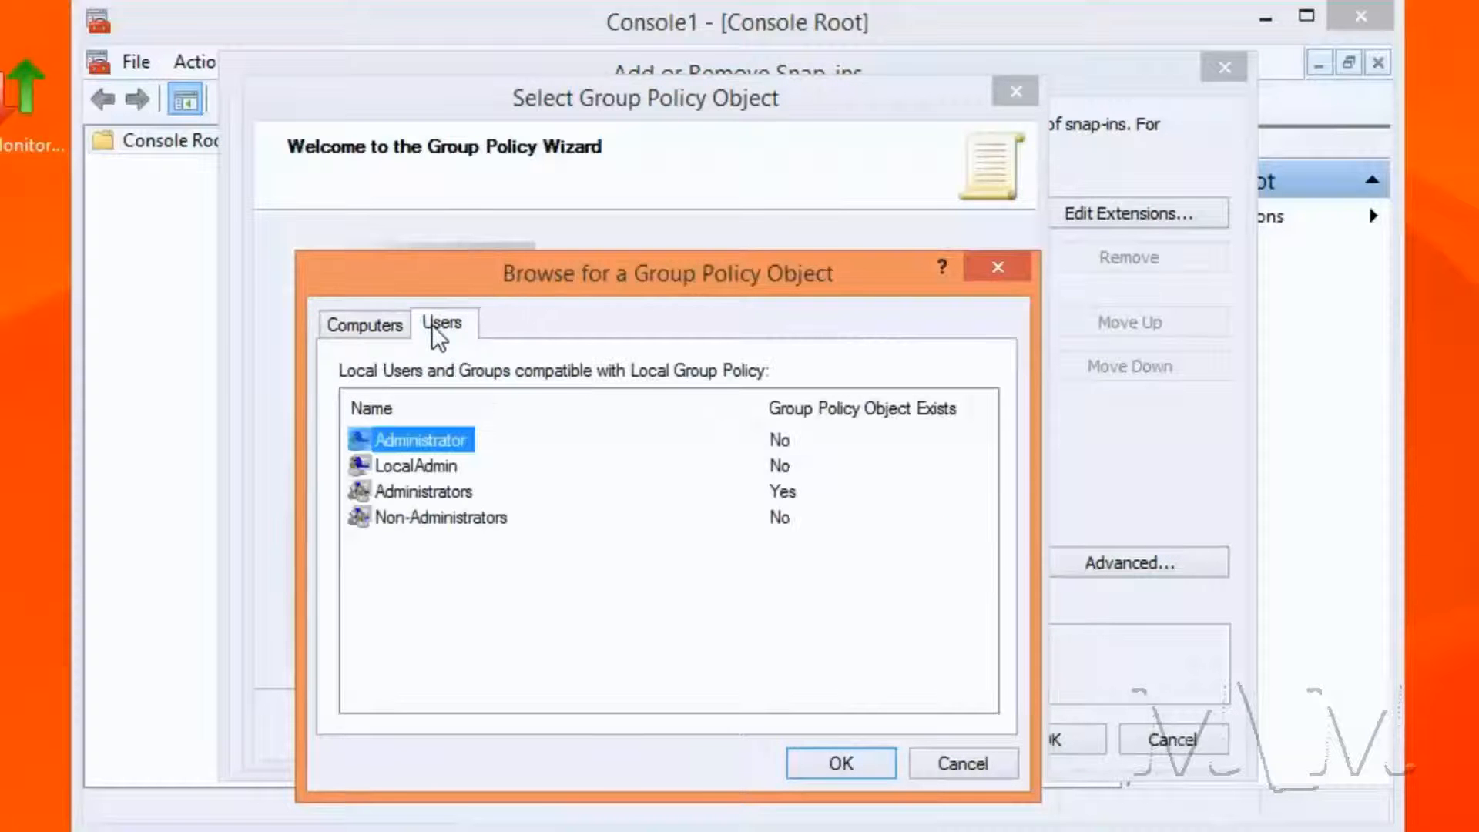
left_click(423, 490)
left_click(819, 755)
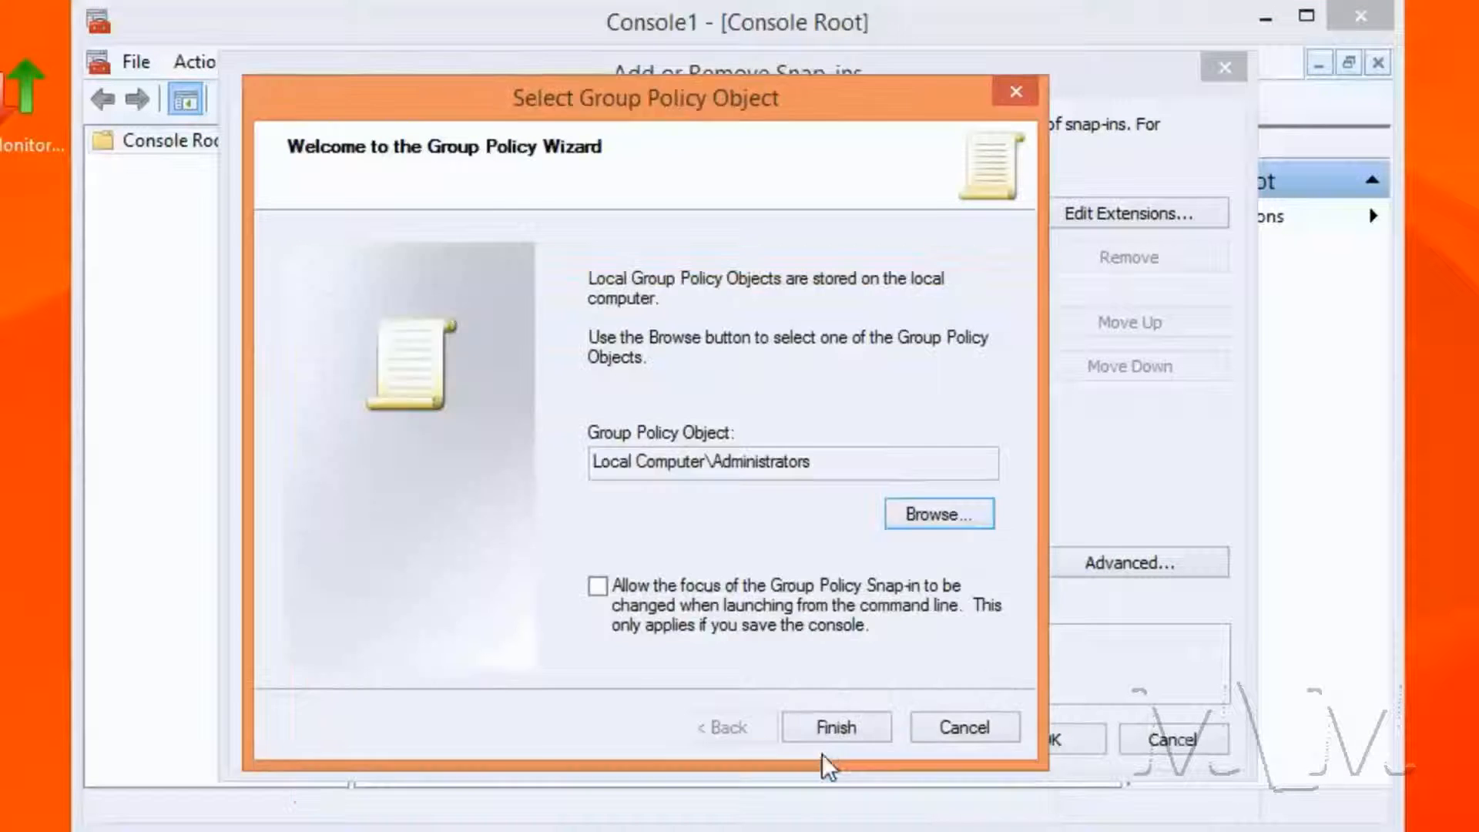
left_click(840, 726)
left_click(1049, 746)
left_click_drag(349, 248, 499, 248)
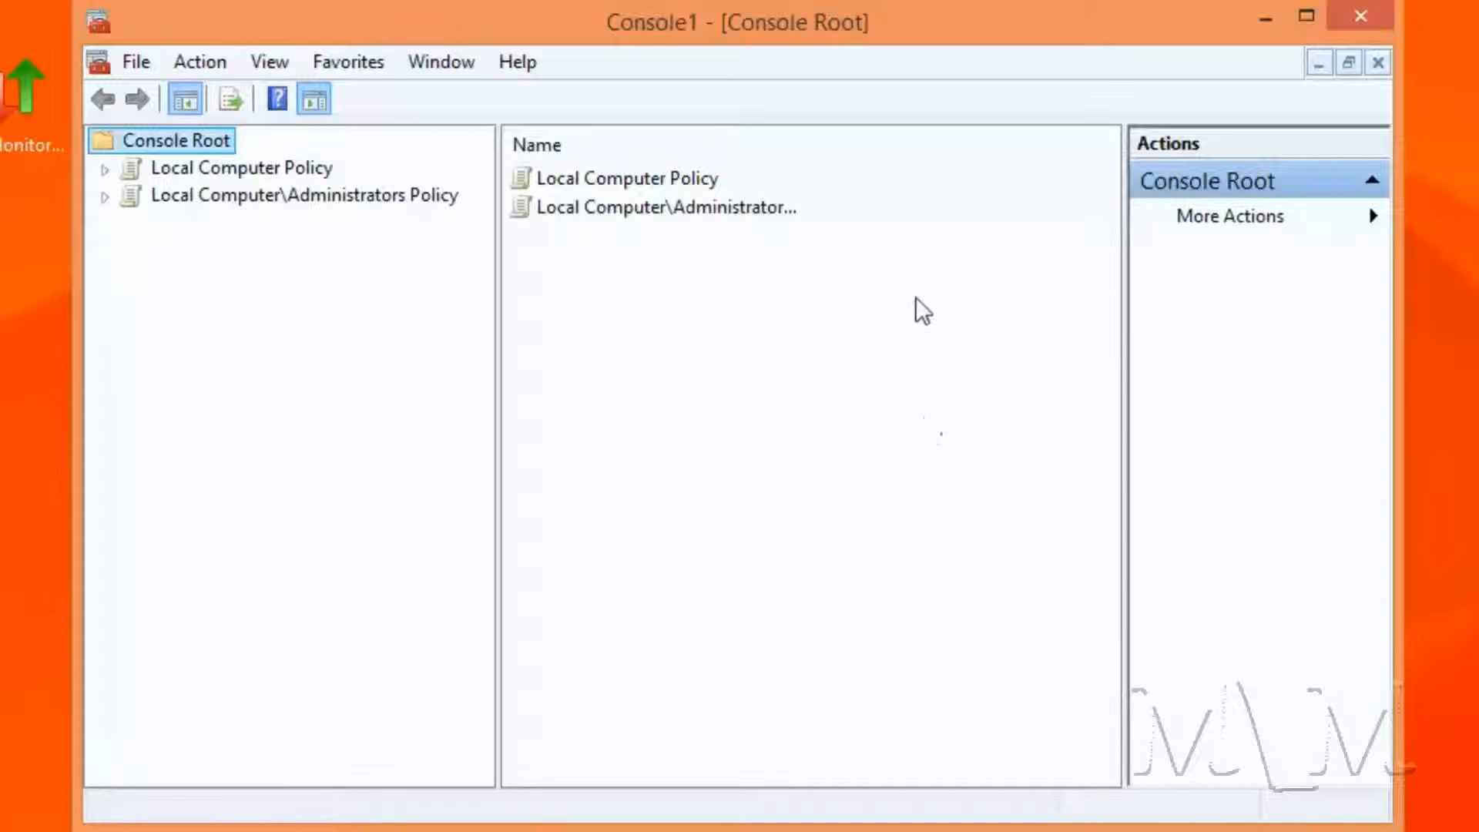
Show the Control Panel settings under the Local Computer Policy's user Administrative Templates in the Standard view.
left_click(105, 167)
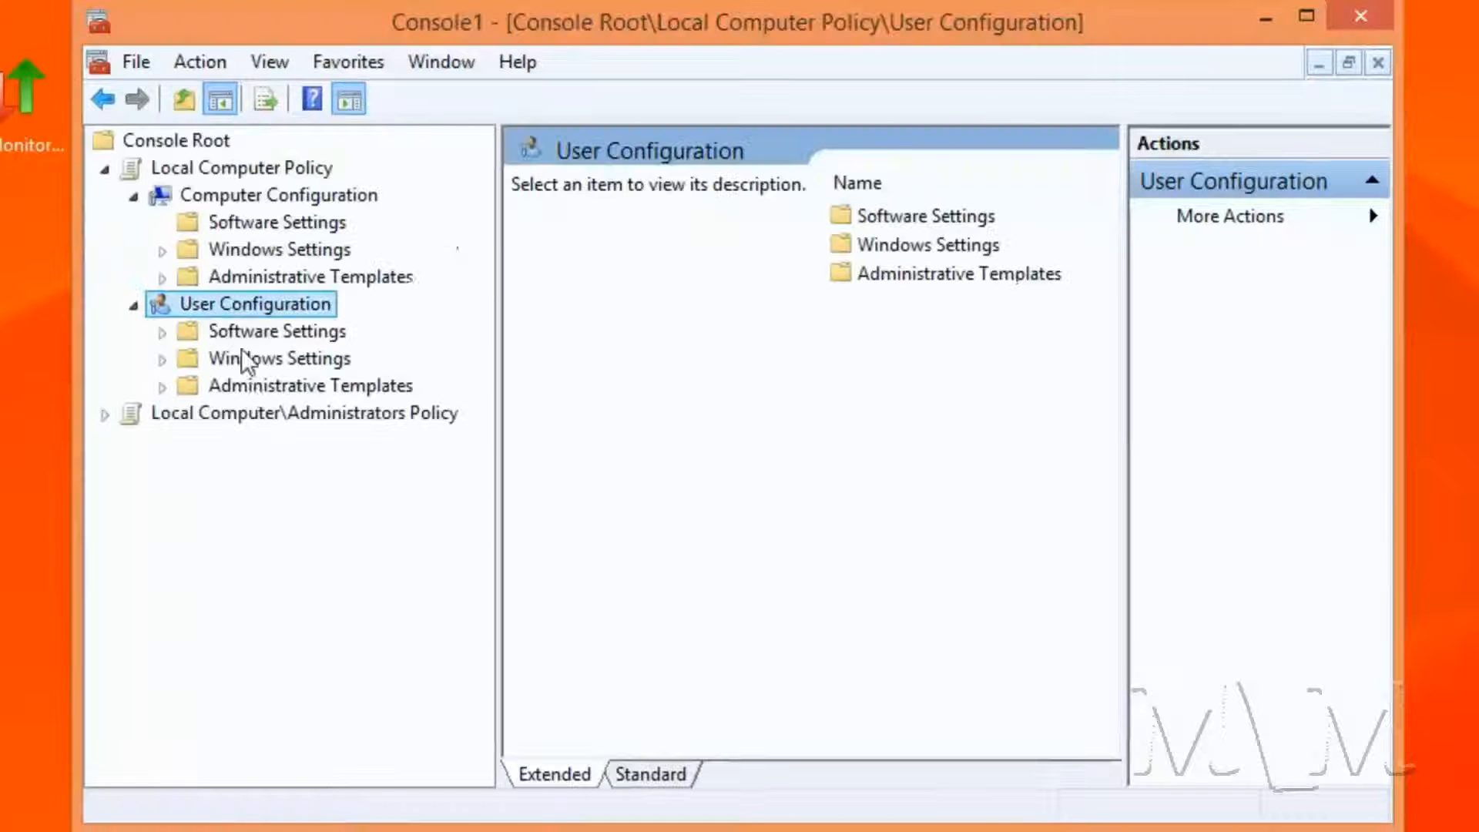
left_click(251, 385)
double_click(251, 386)
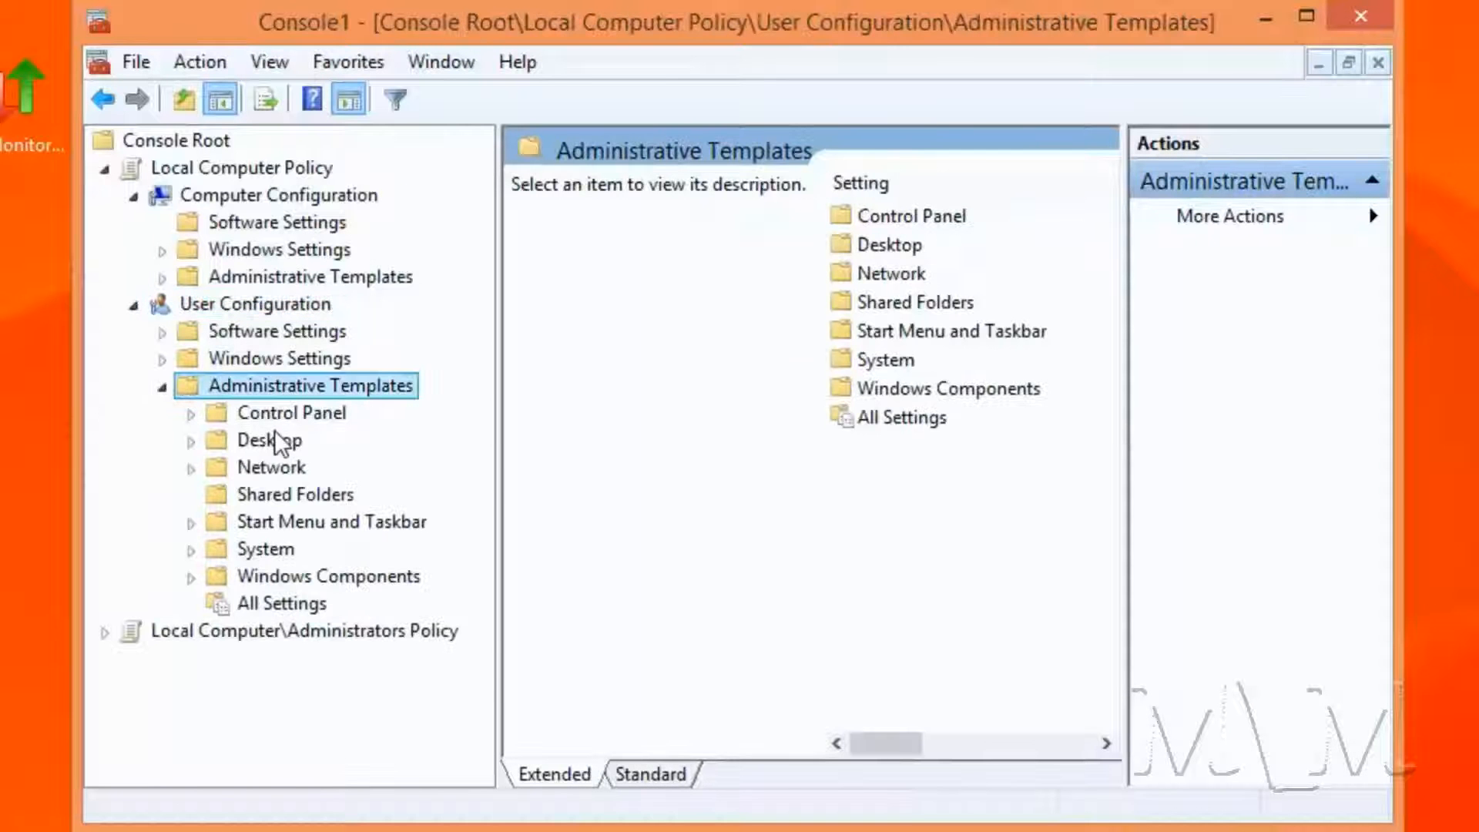
double_click(300, 416)
left_click(647, 775)
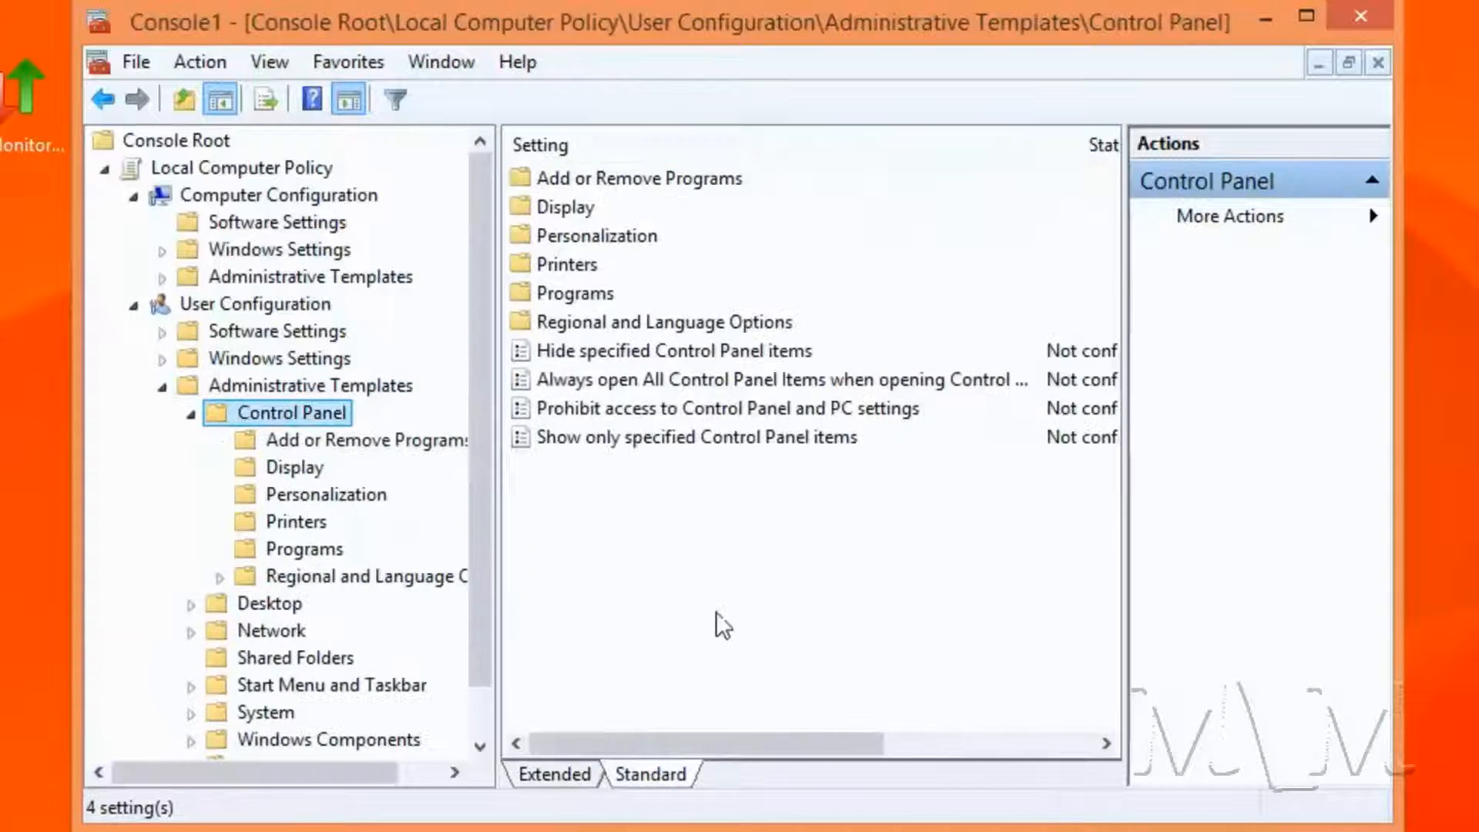
Set "Prohibit access to Control Panel and PC settings" to Enabled in the Local Computer Policy.
double_click(578, 414)
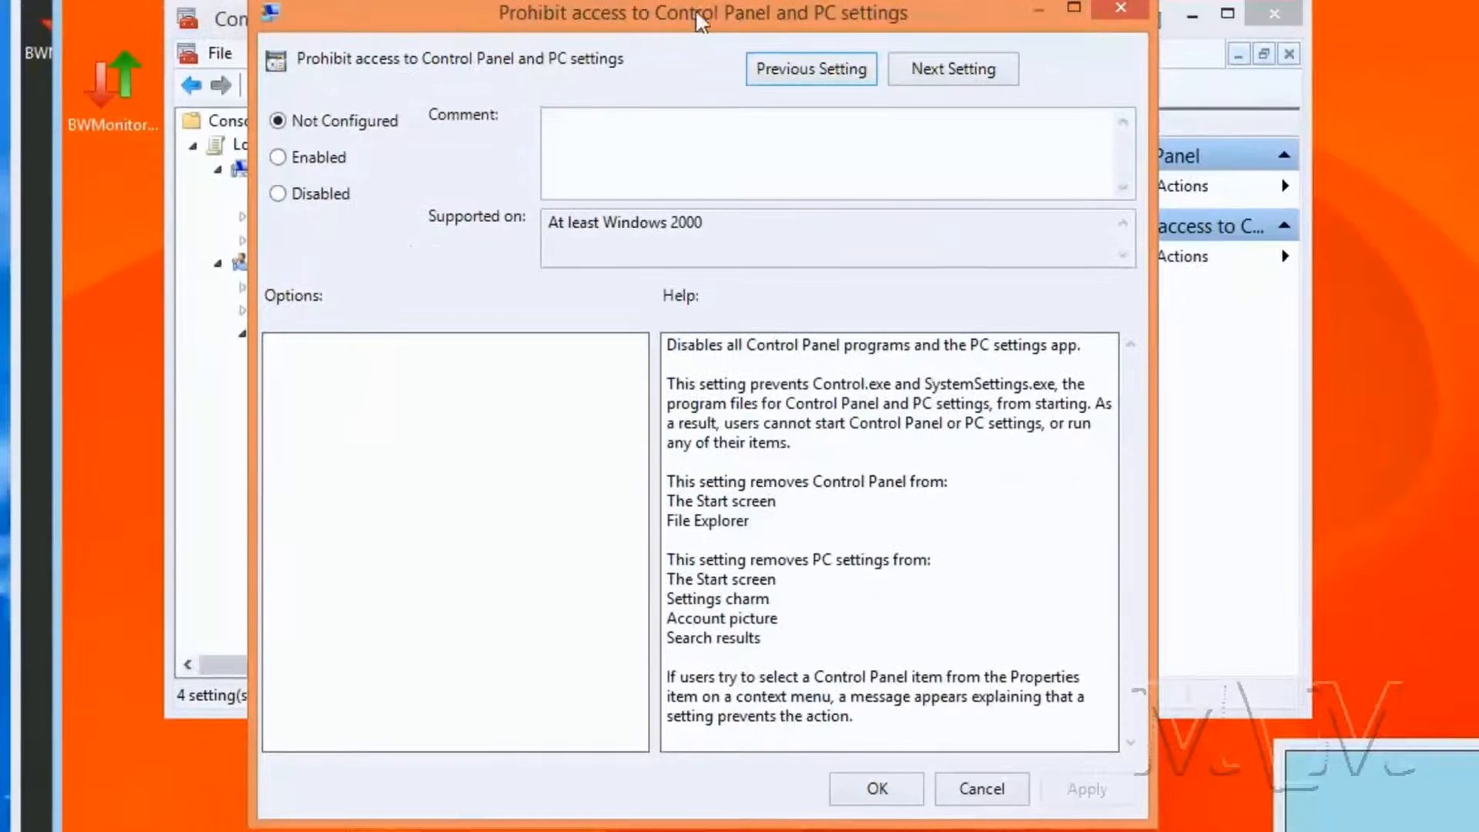
left_click(313, 158)
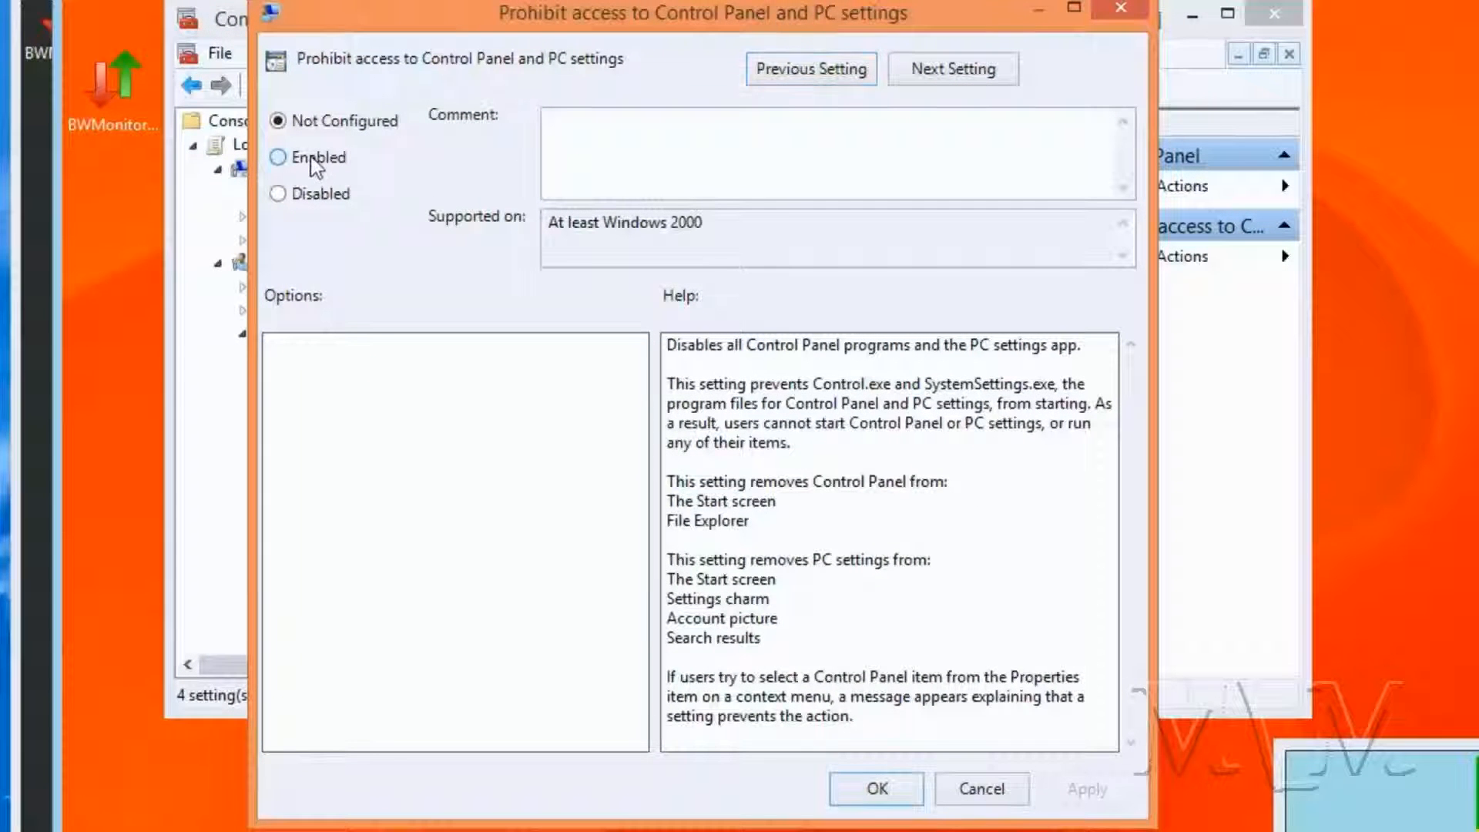
left_click(876, 787)
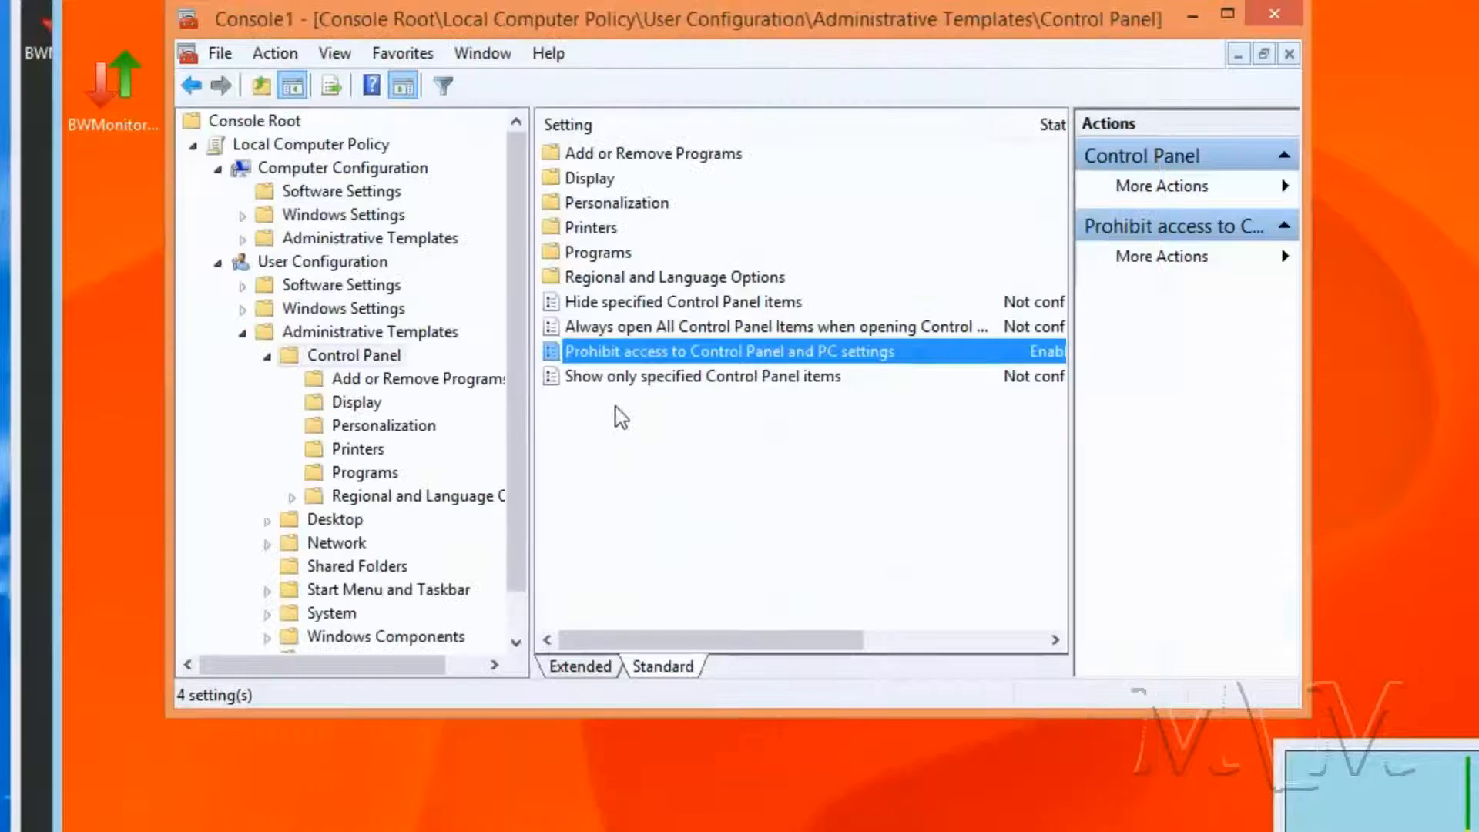
Collapse the User Configuration and Computer Configuration branches of the Local Computer Policy.
left_click(219, 261)
left_click(218, 168)
left_click(308, 144)
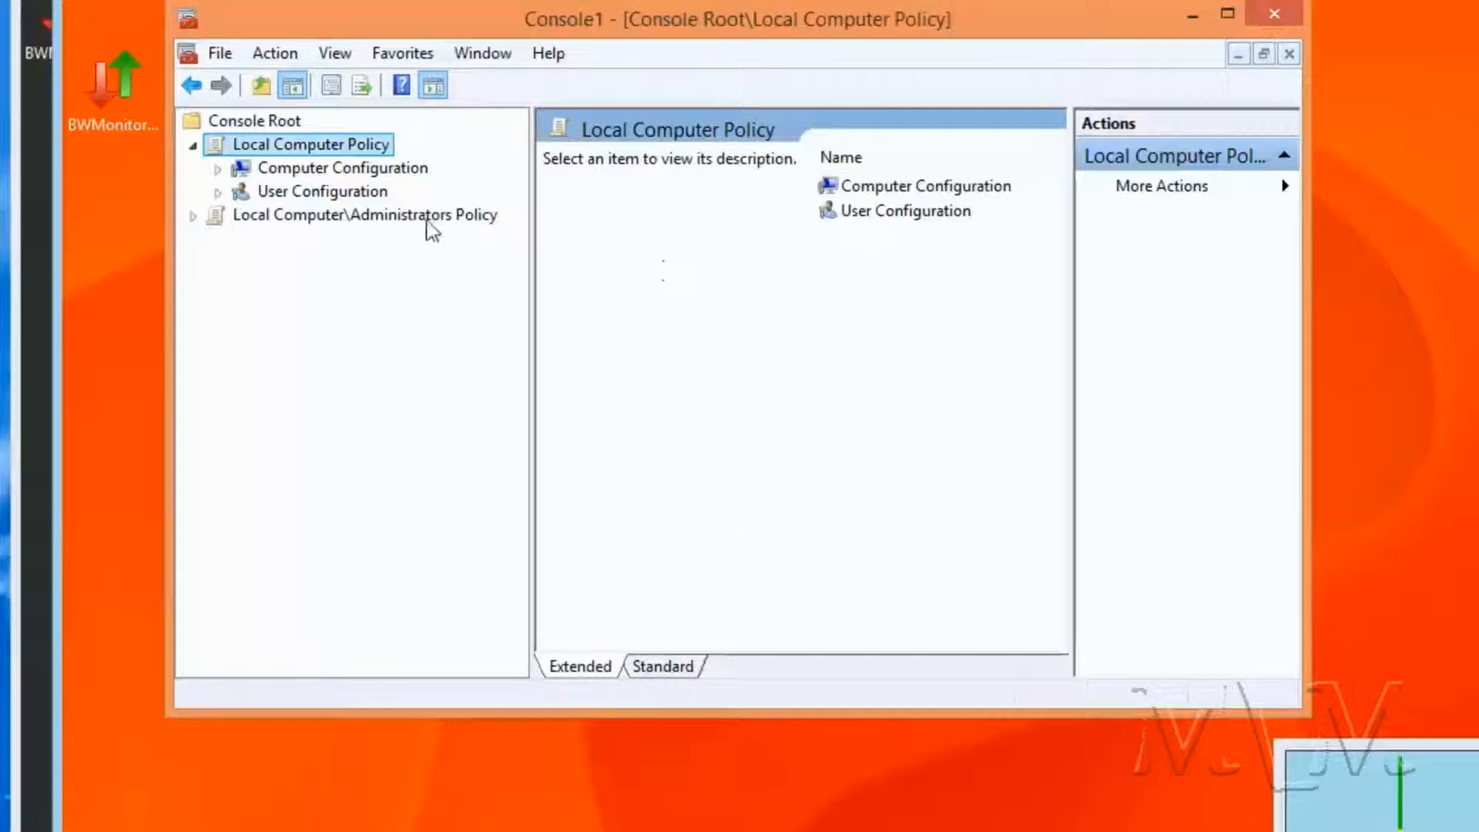
Open Local Users and Groups by running lusrmgr.msc and view the local user accounts.
left_click(687, 811)
key("super+r")
type("lusrmgr.msc")
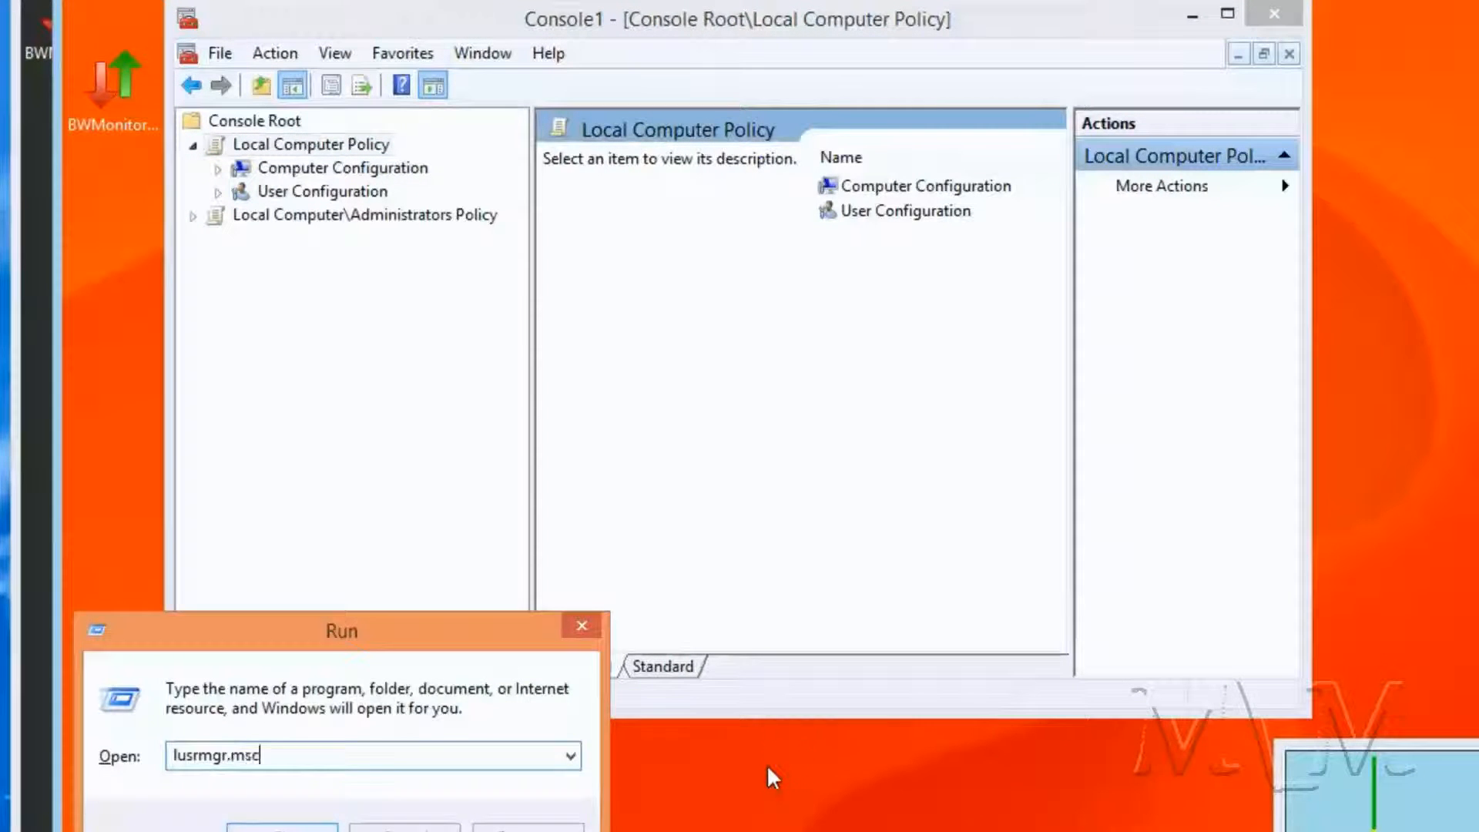
key("Return")
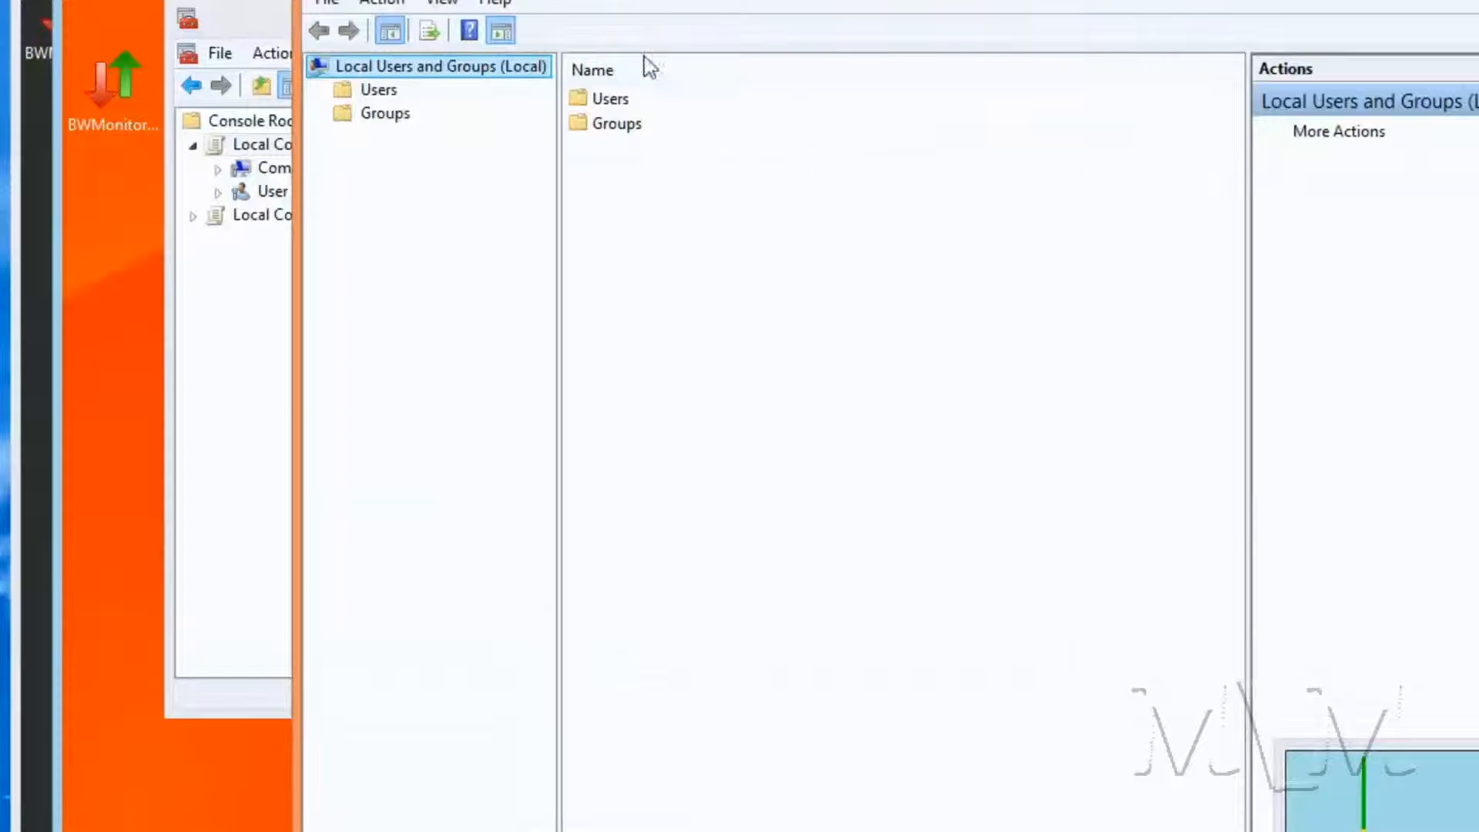
double_click(617, 103)
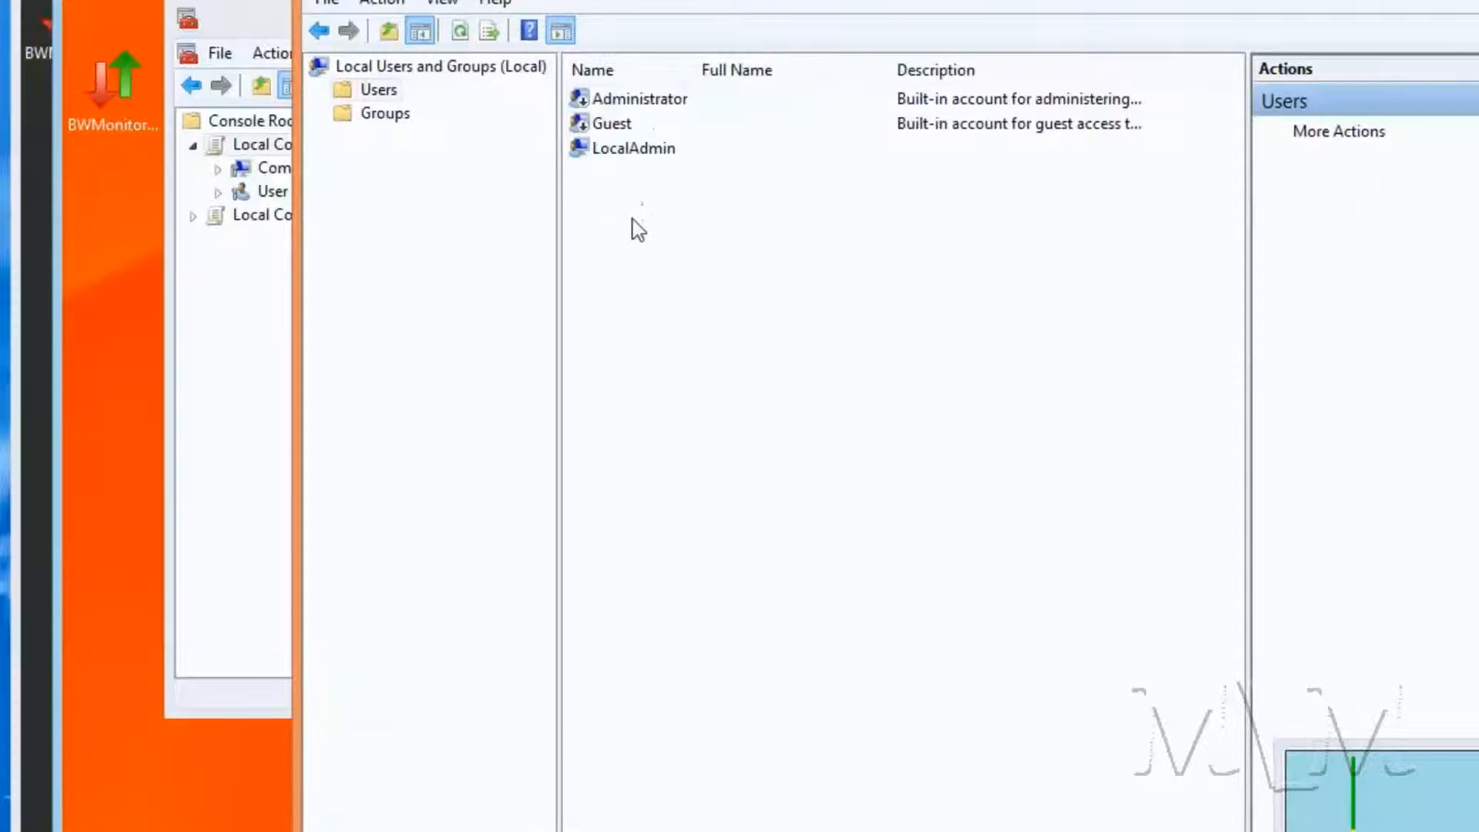
Examine the members of the local Administrators group, leave them unmodified and return to the policy console.
left_click(385, 115)
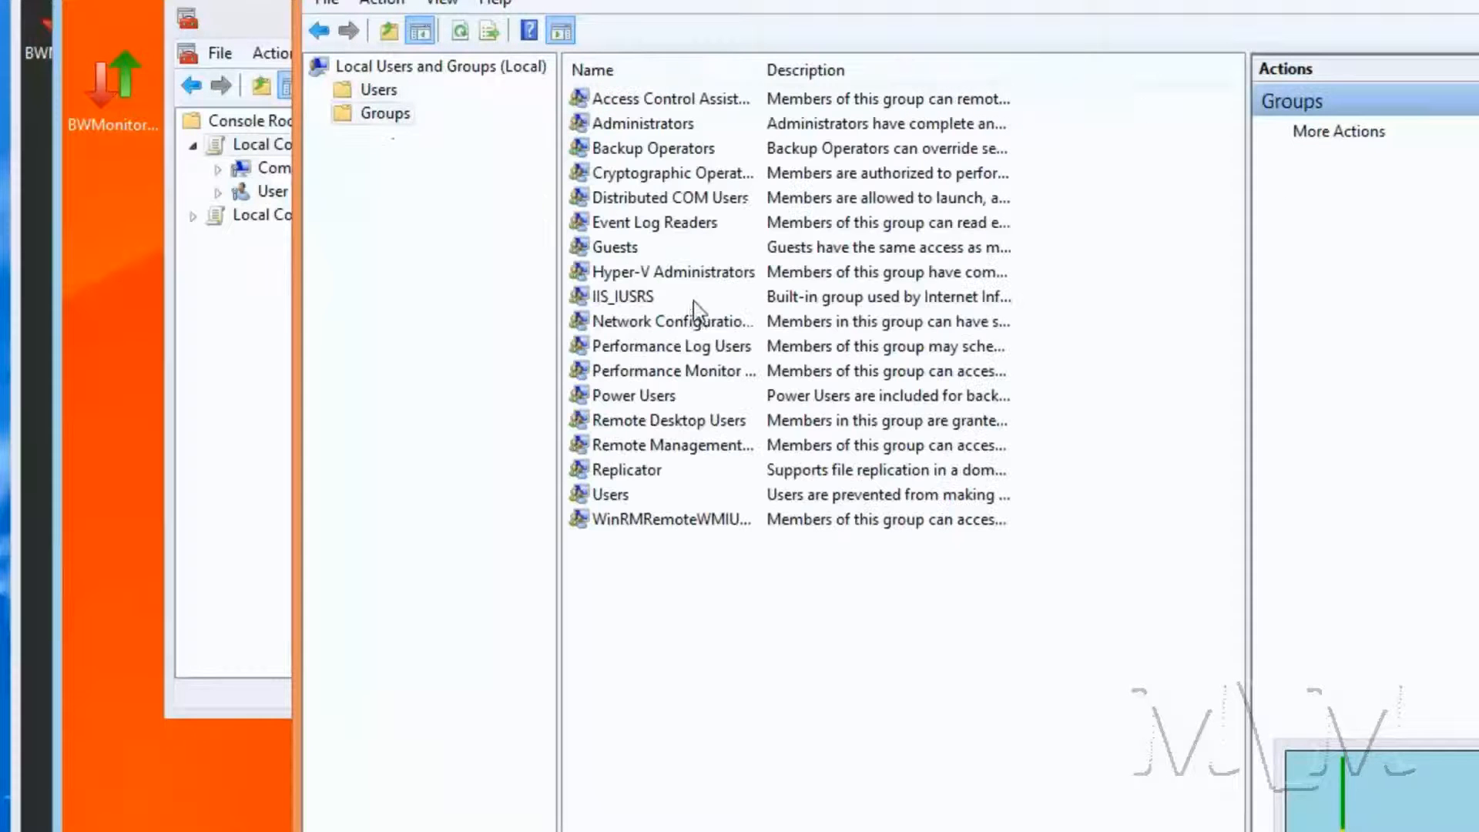
double_click(641, 125)
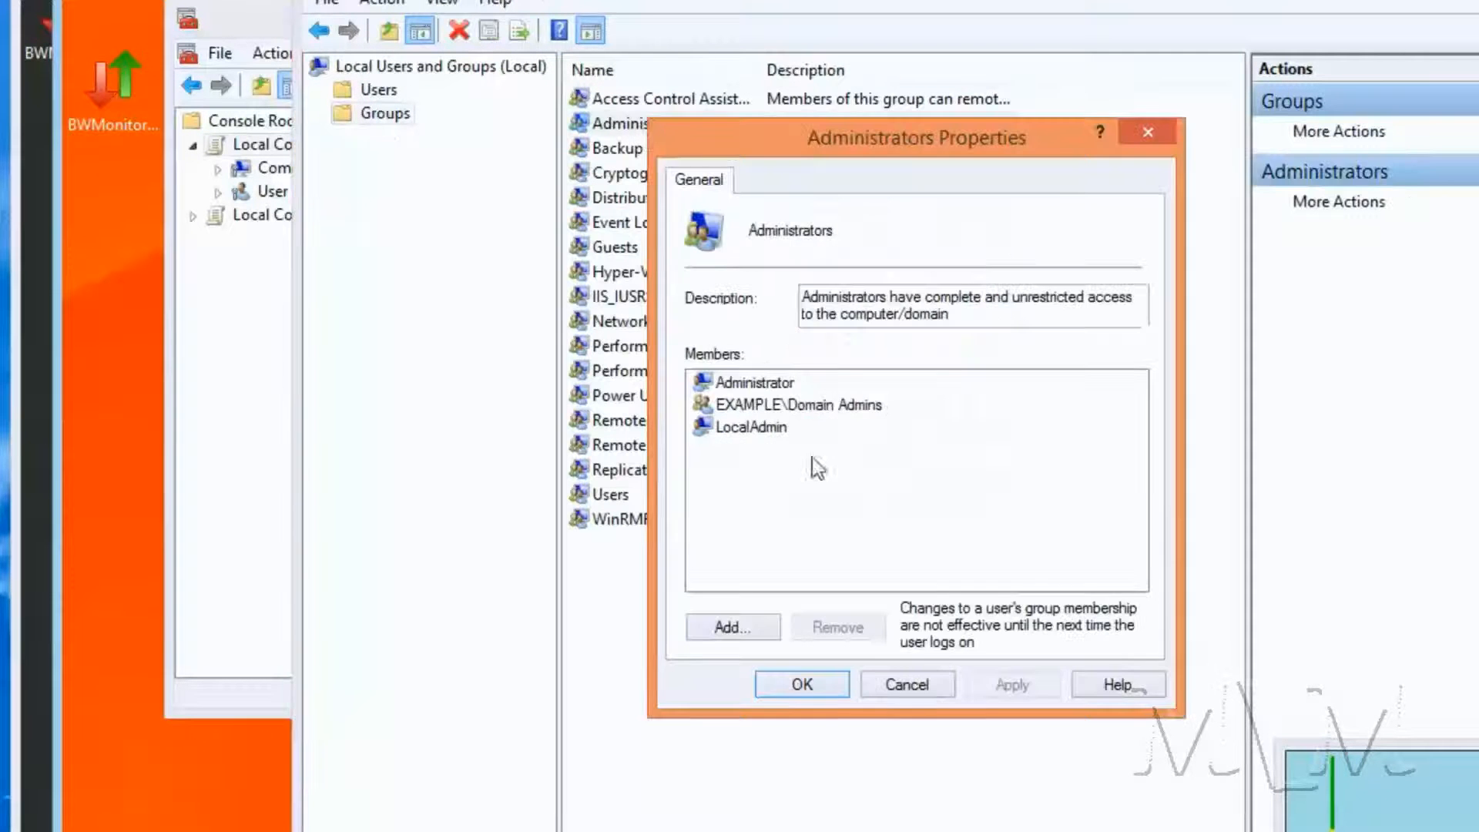
left_click(741, 436)
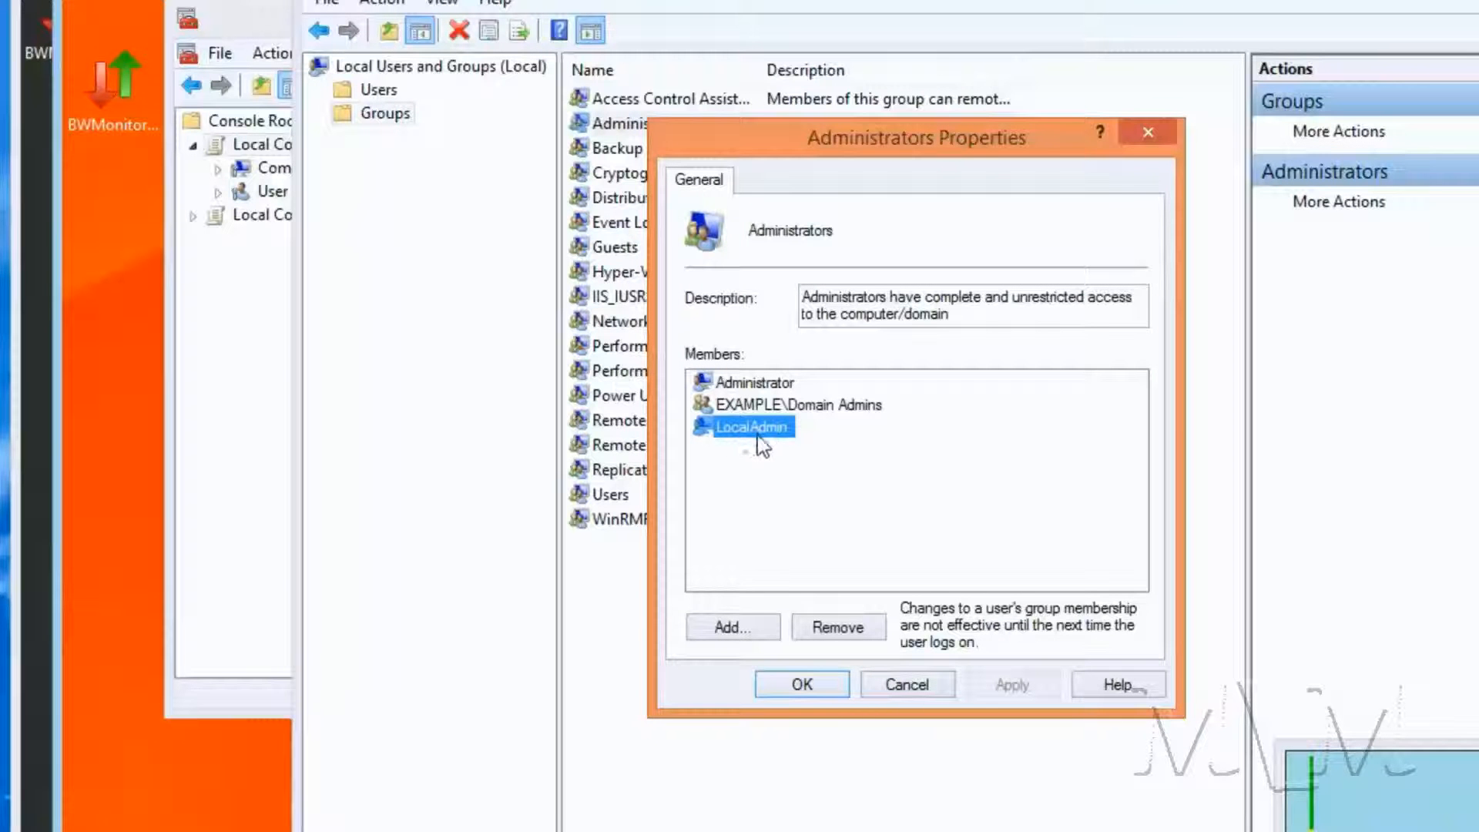
left_click(901, 685)
left_click(957, 743)
Show the Control Panel settings under the Administrators Policy's user Administrative Templates.
left_click(237, 250)
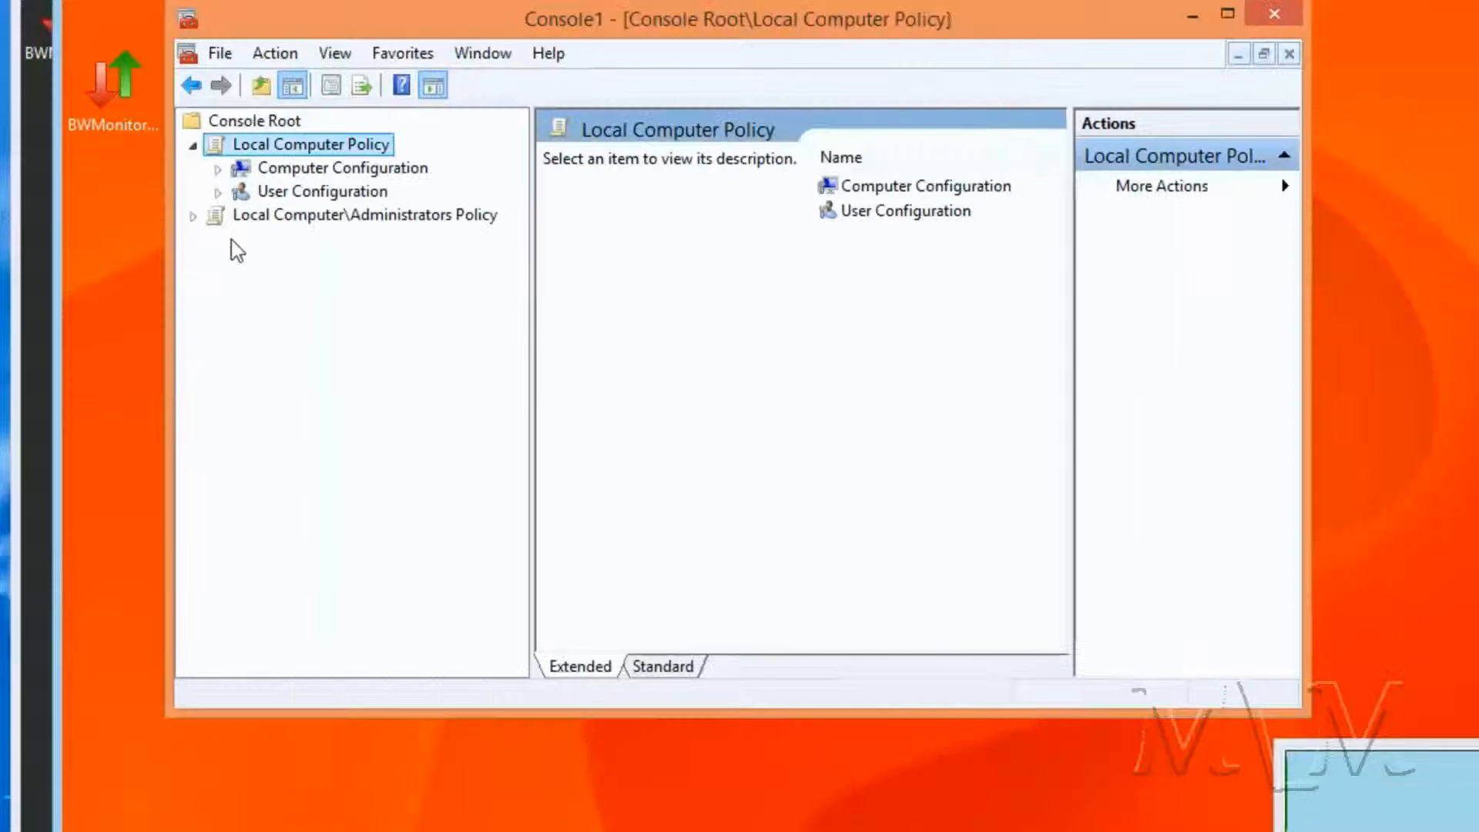
double_click(248, 217)
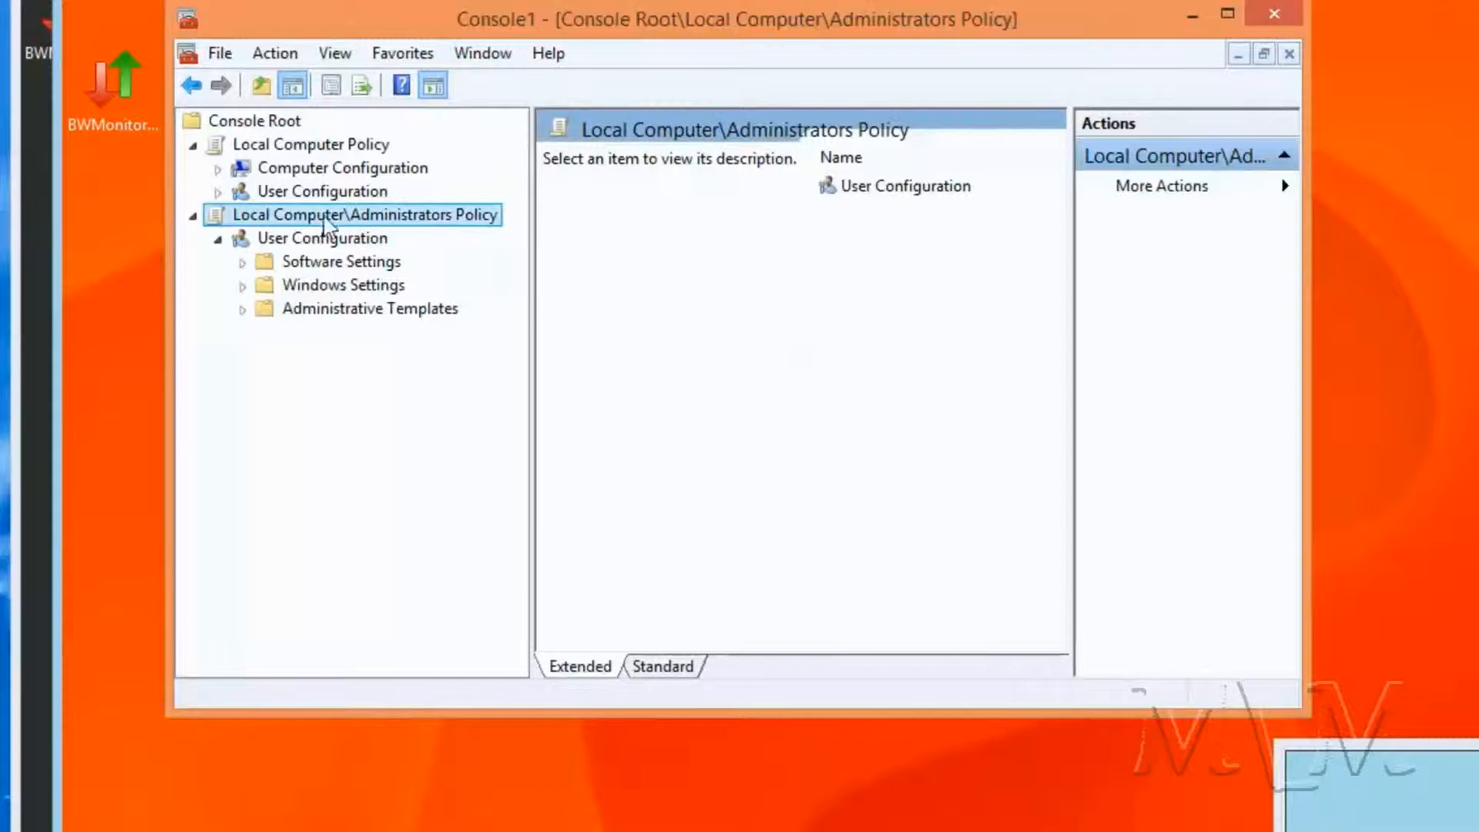
double_click(290, 314)
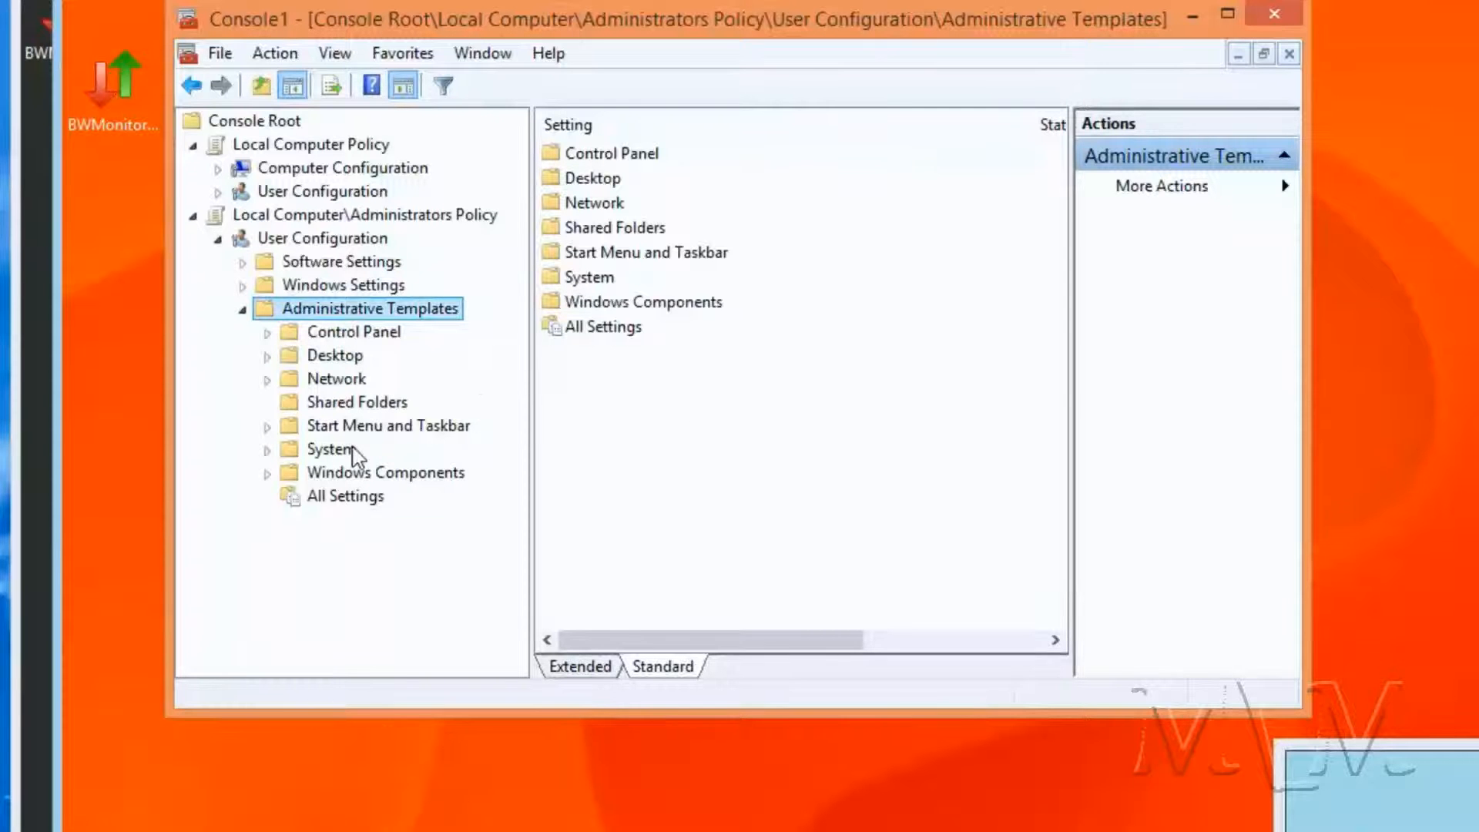
double_click(352, 333)
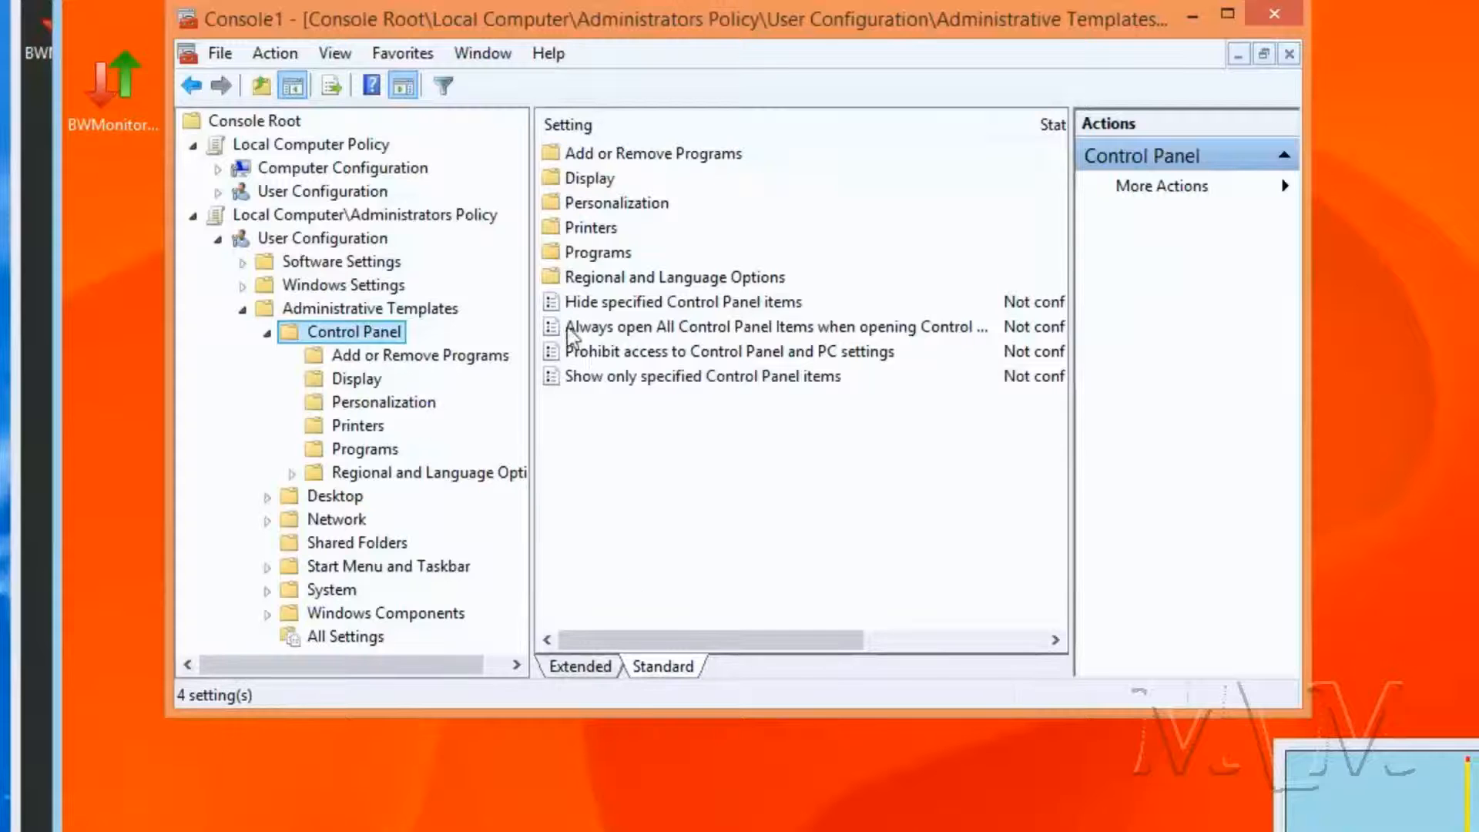
Set "Prohibit access to Control Panel and PC settings" to Disabled in the Administrators Policy.
double_click(617, 353)
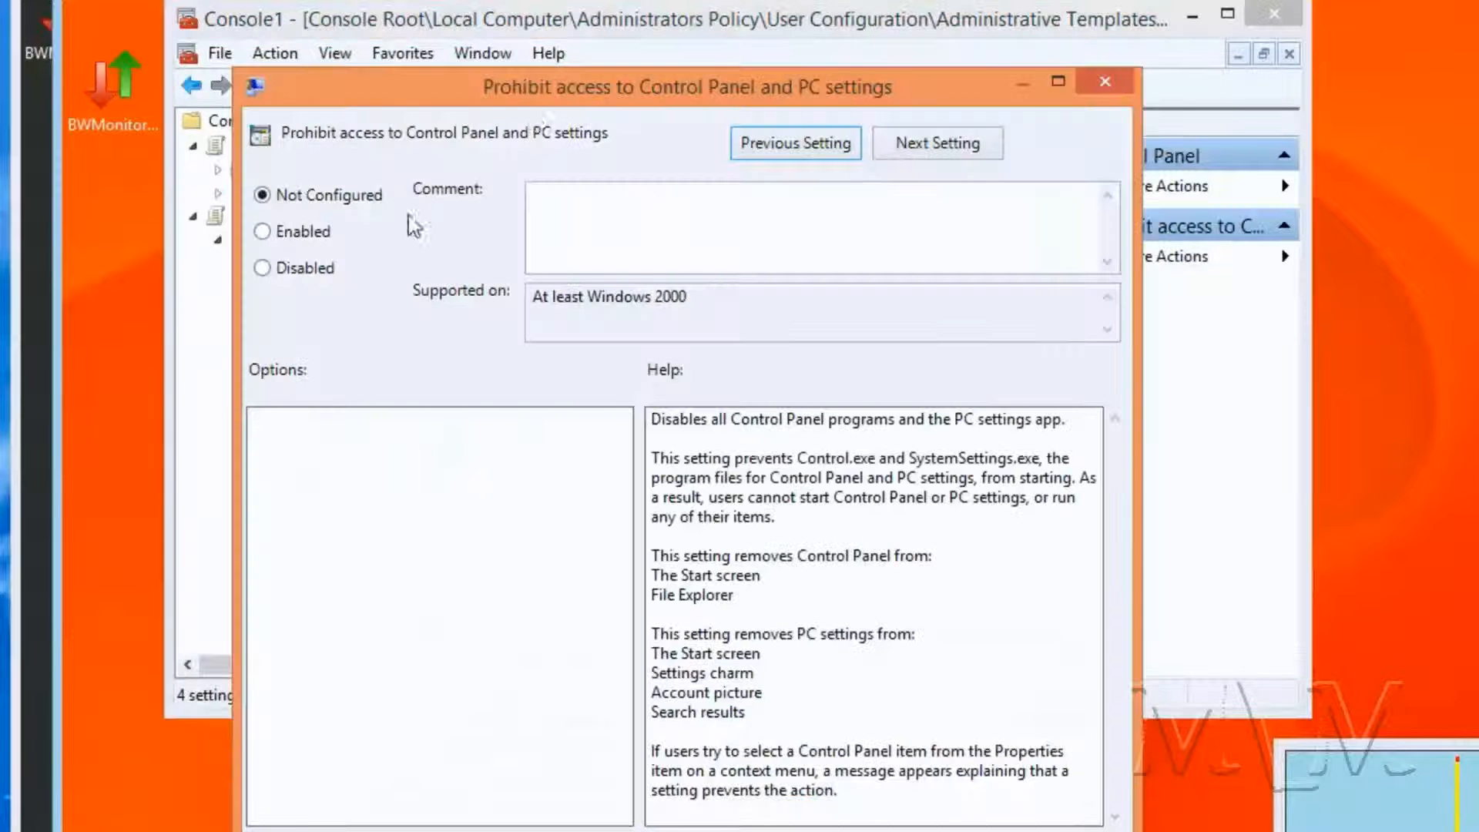
left_click_drag(641, 97, 591, 27)
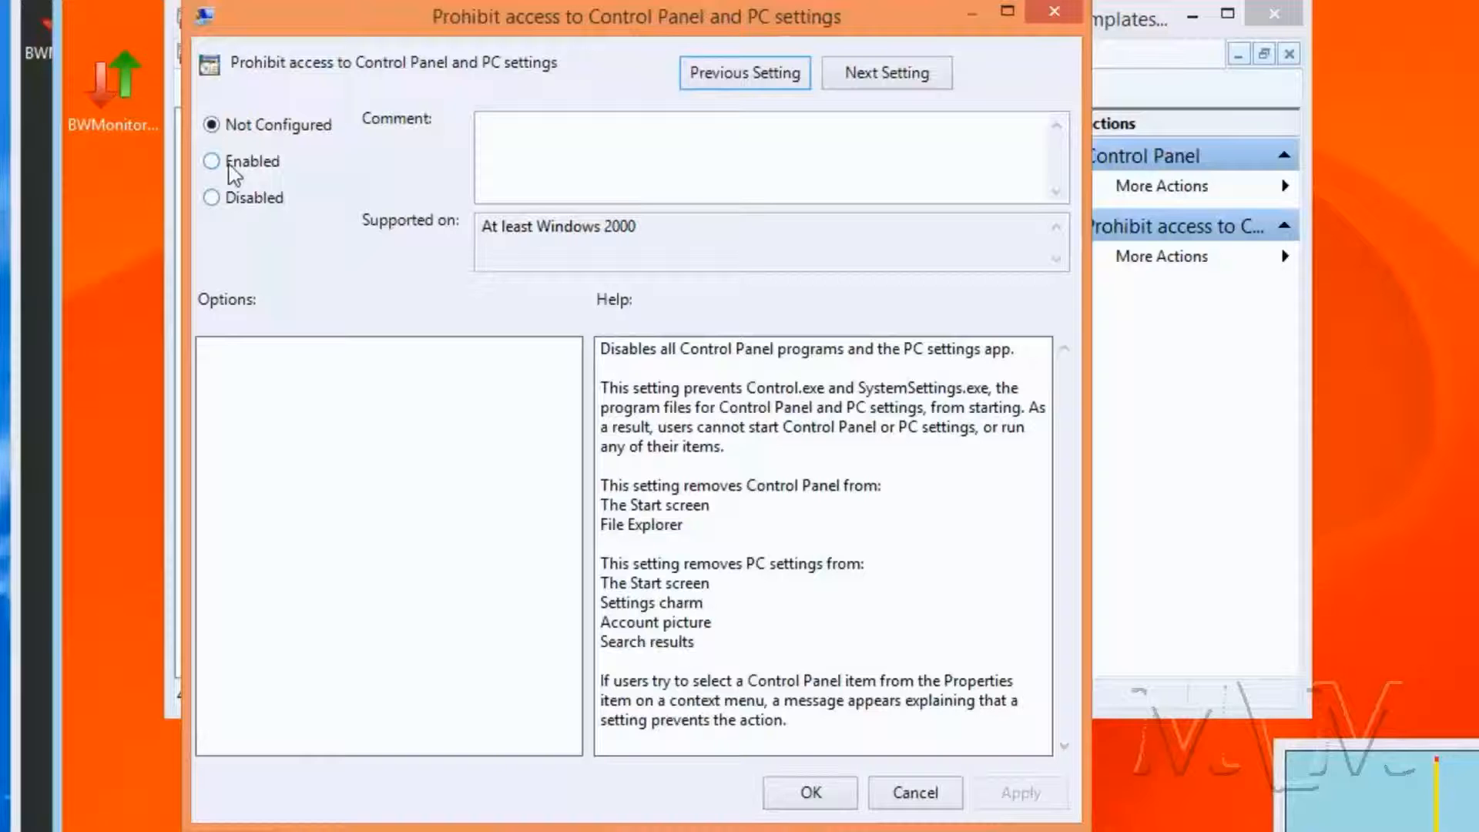
left_click(212, 198)
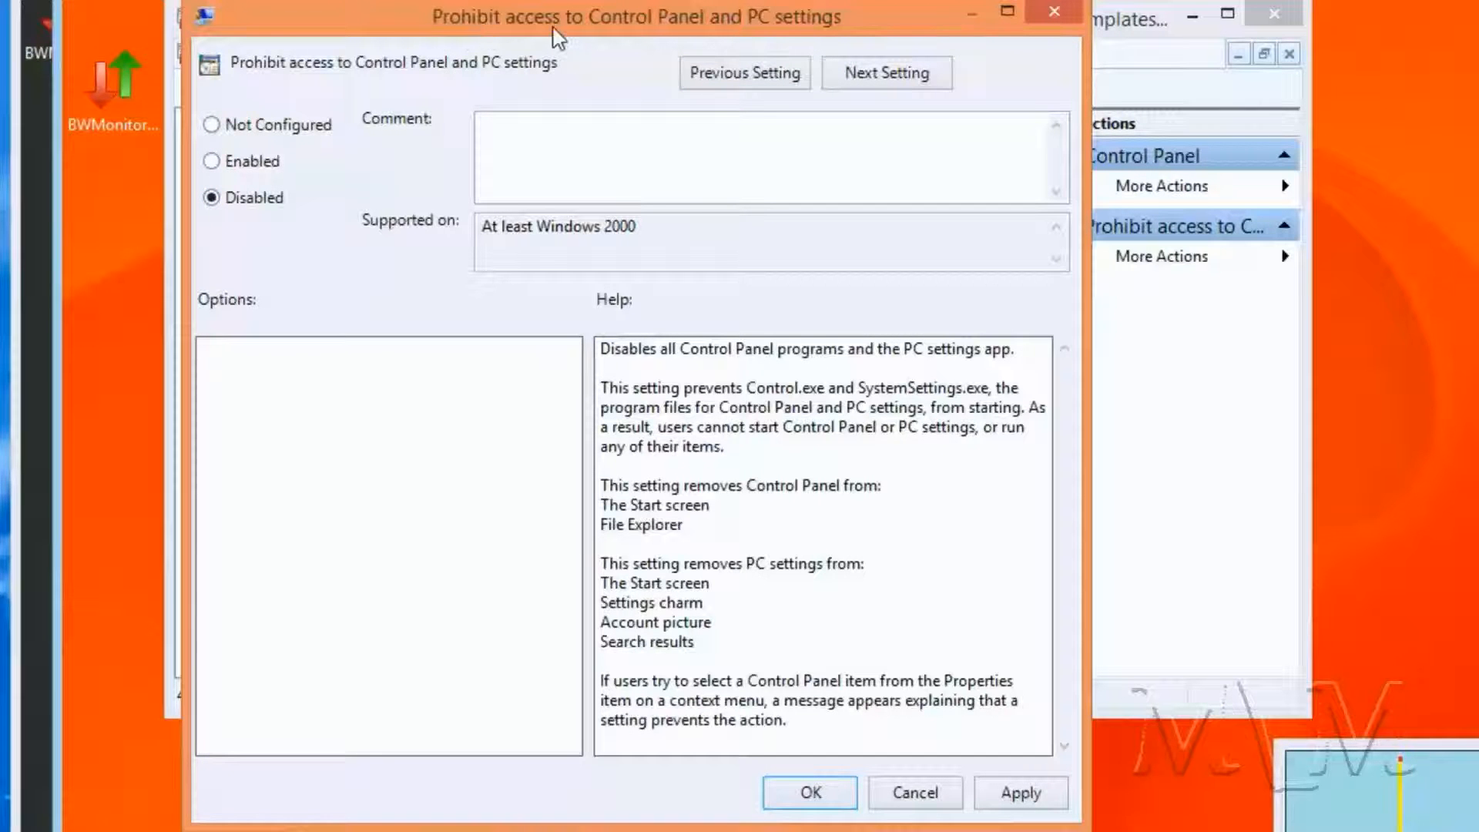
left_click(811, 793)
Enable "Show only specified Control Panel items" in the Administrators Policy, with Microsoft.DeviceManager as the only allowed item.
left_click(575, 383)
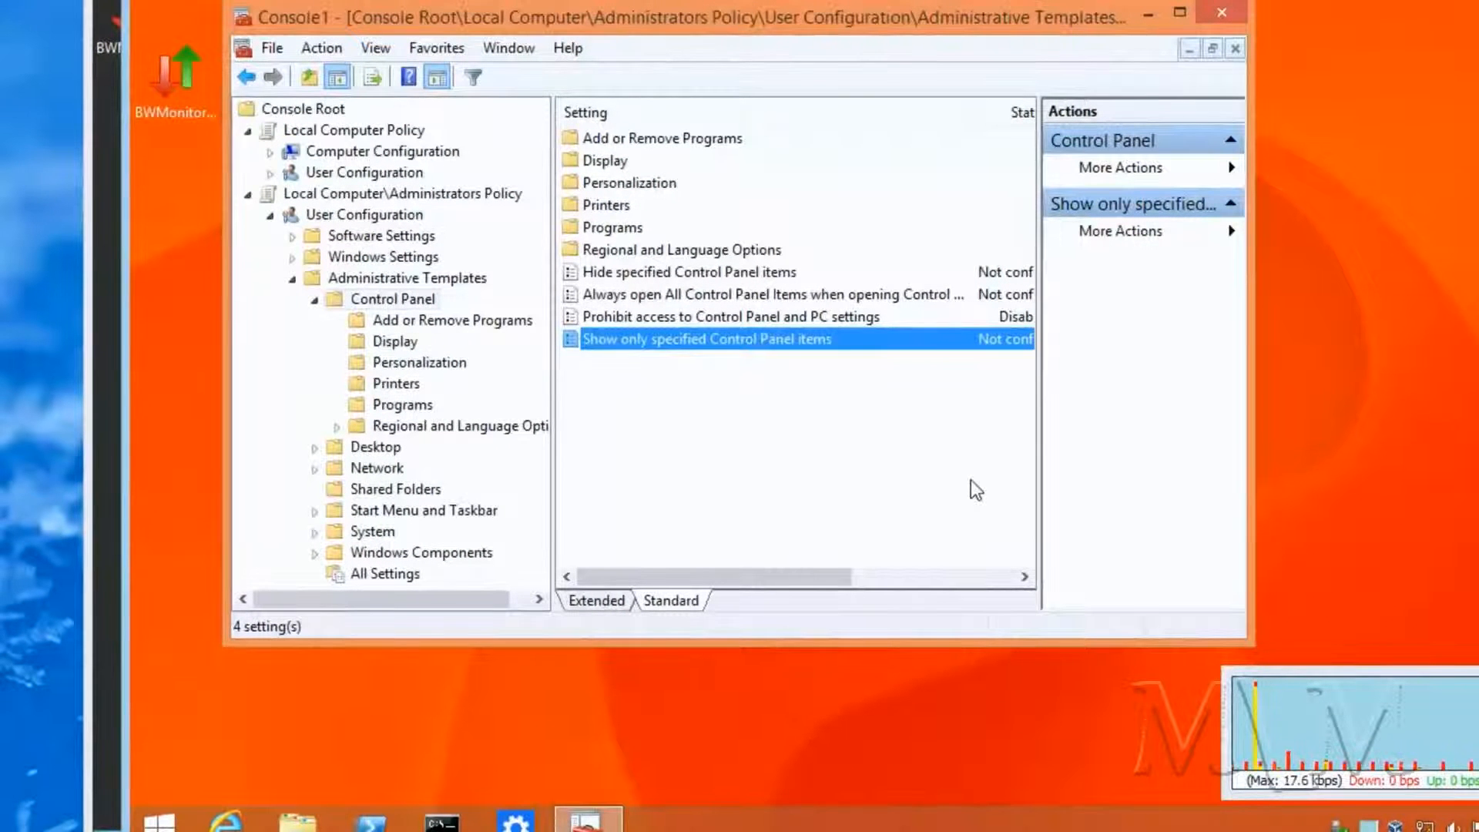
double_click(701, 340)
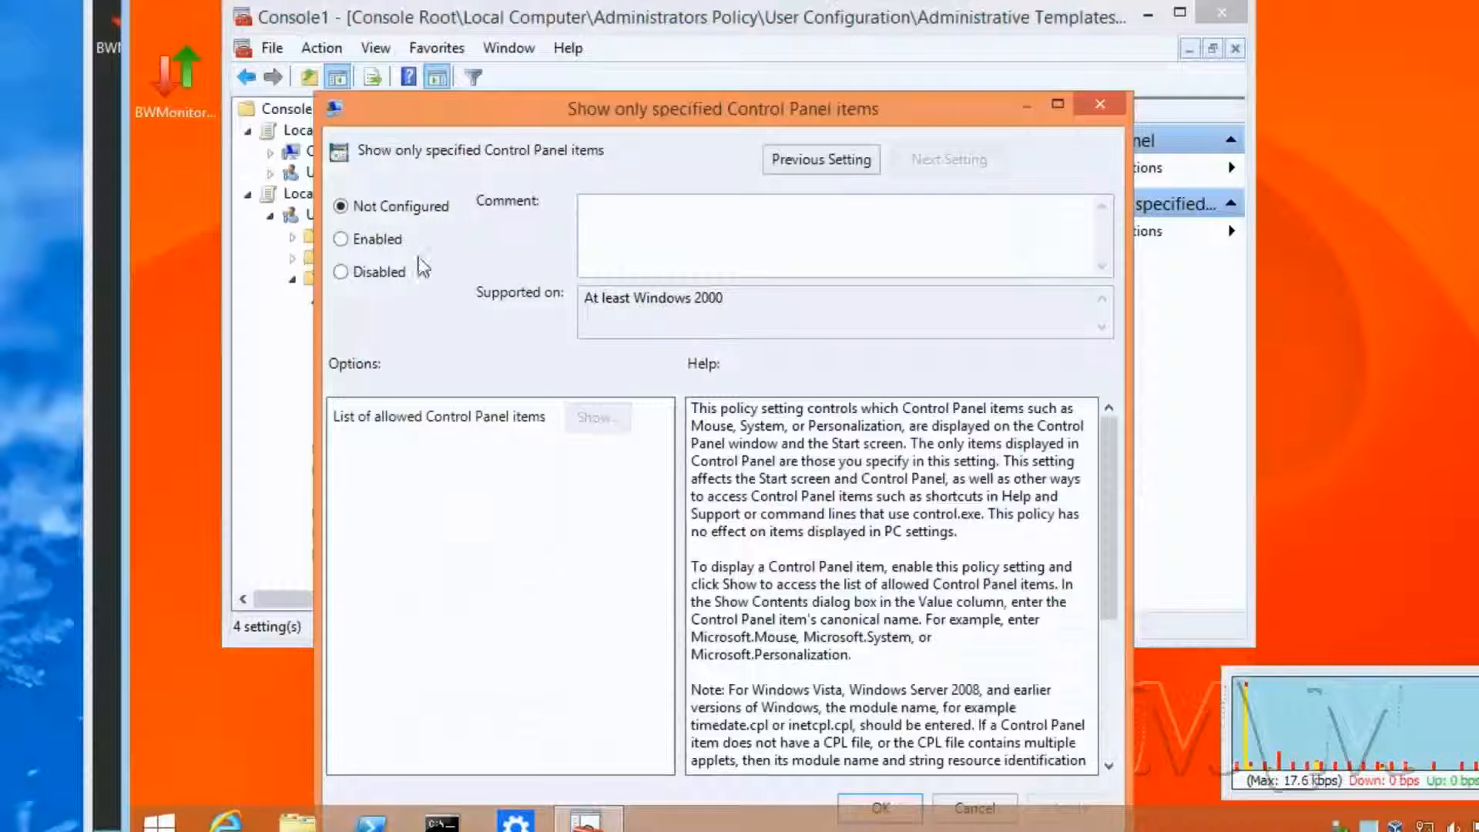
left_click(379, 241)
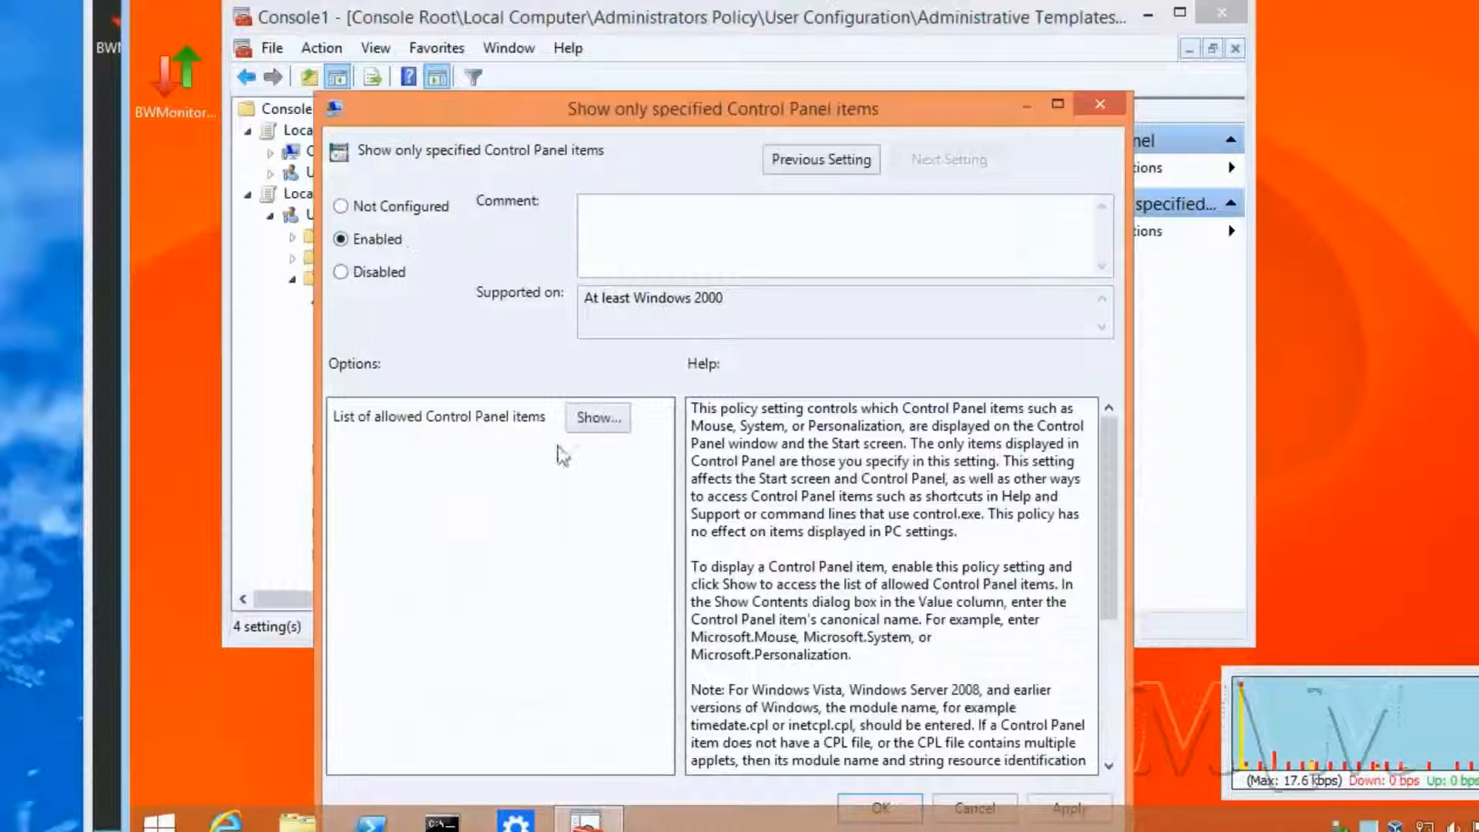
left_click(598, 418)
left_click(455, 253)
left_click(497, 254)
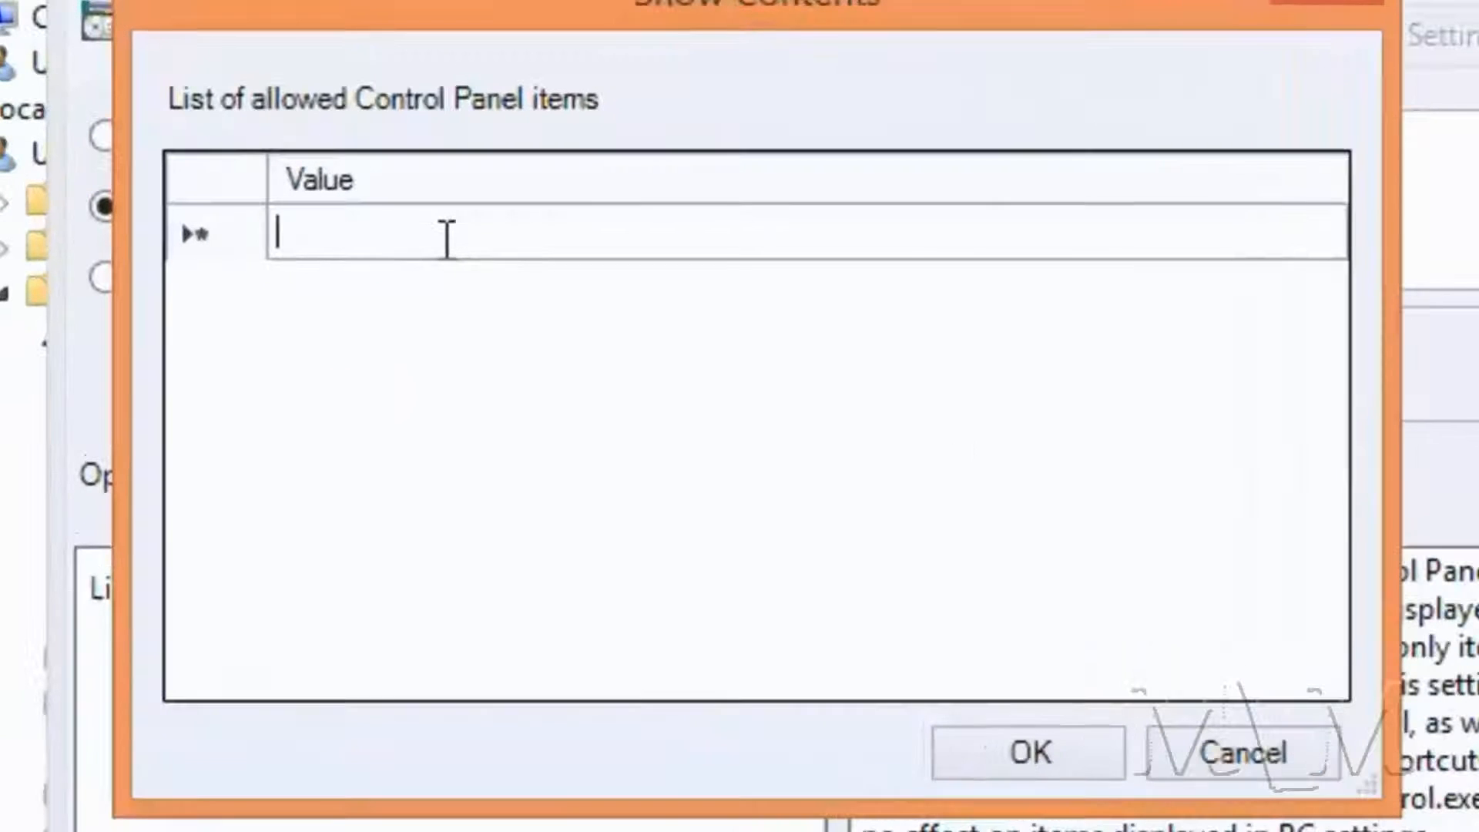
type("M")
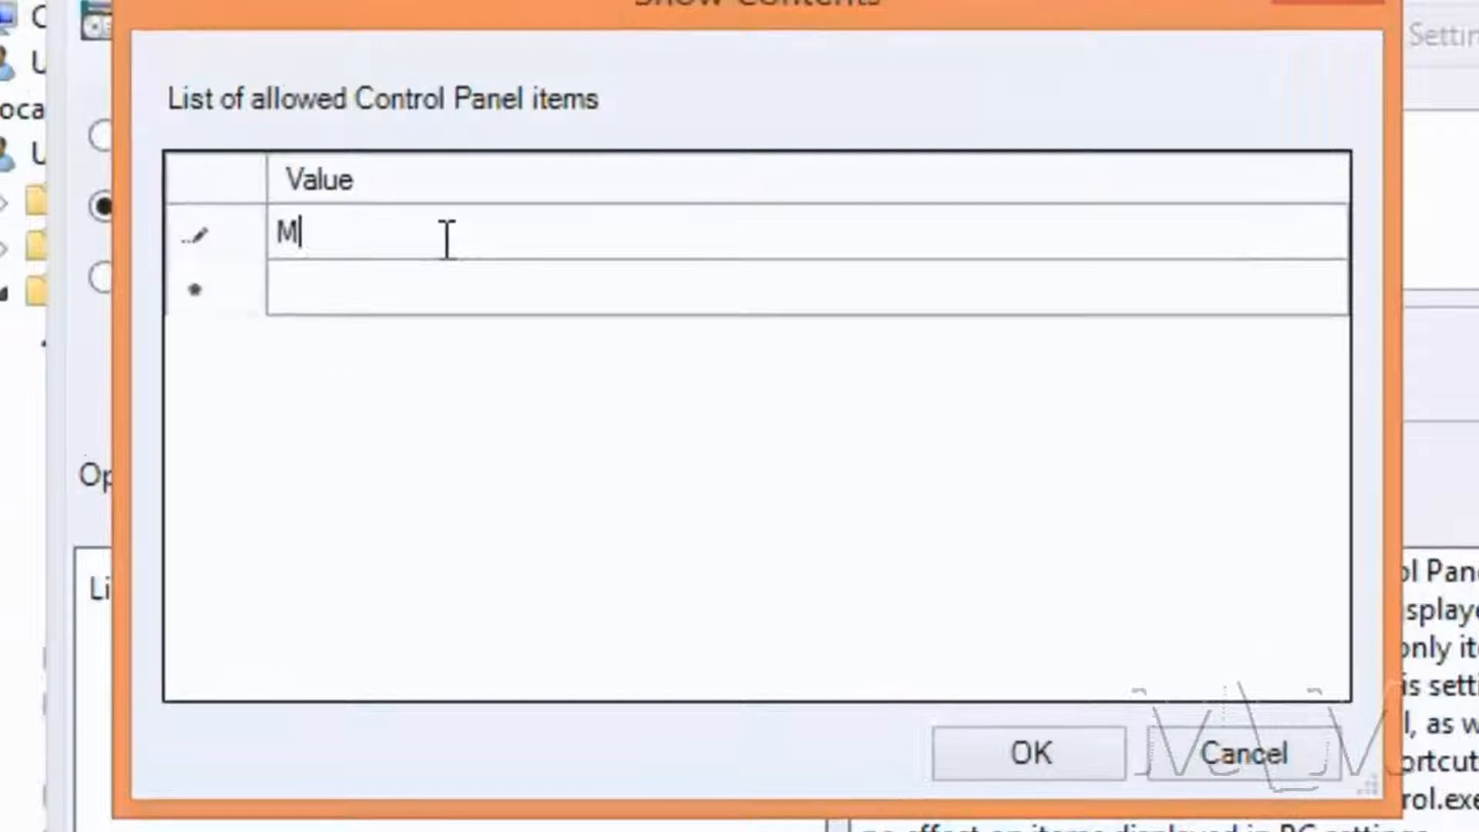
type("icrosoft")
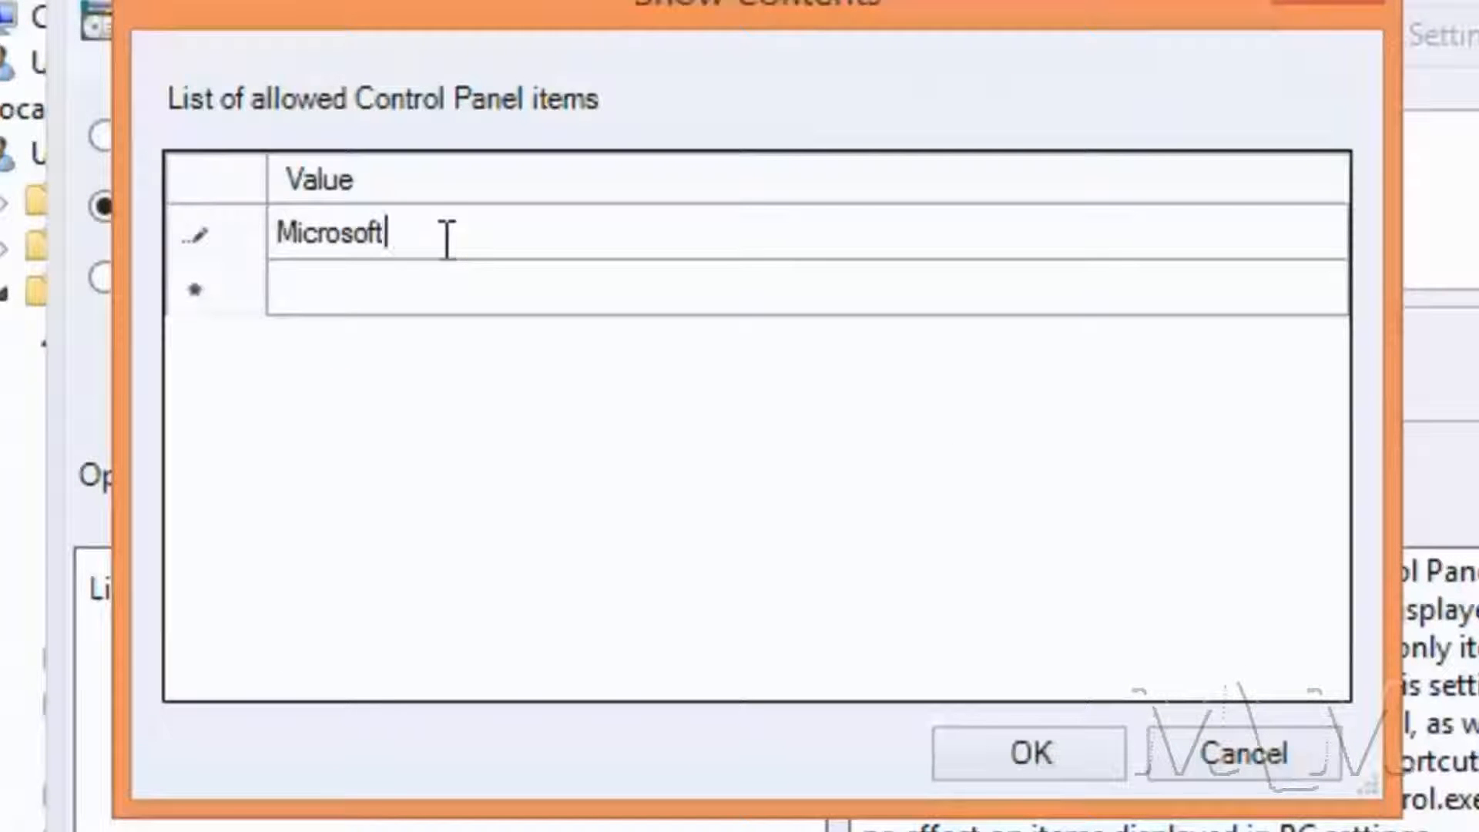
type(".DeviceManager")
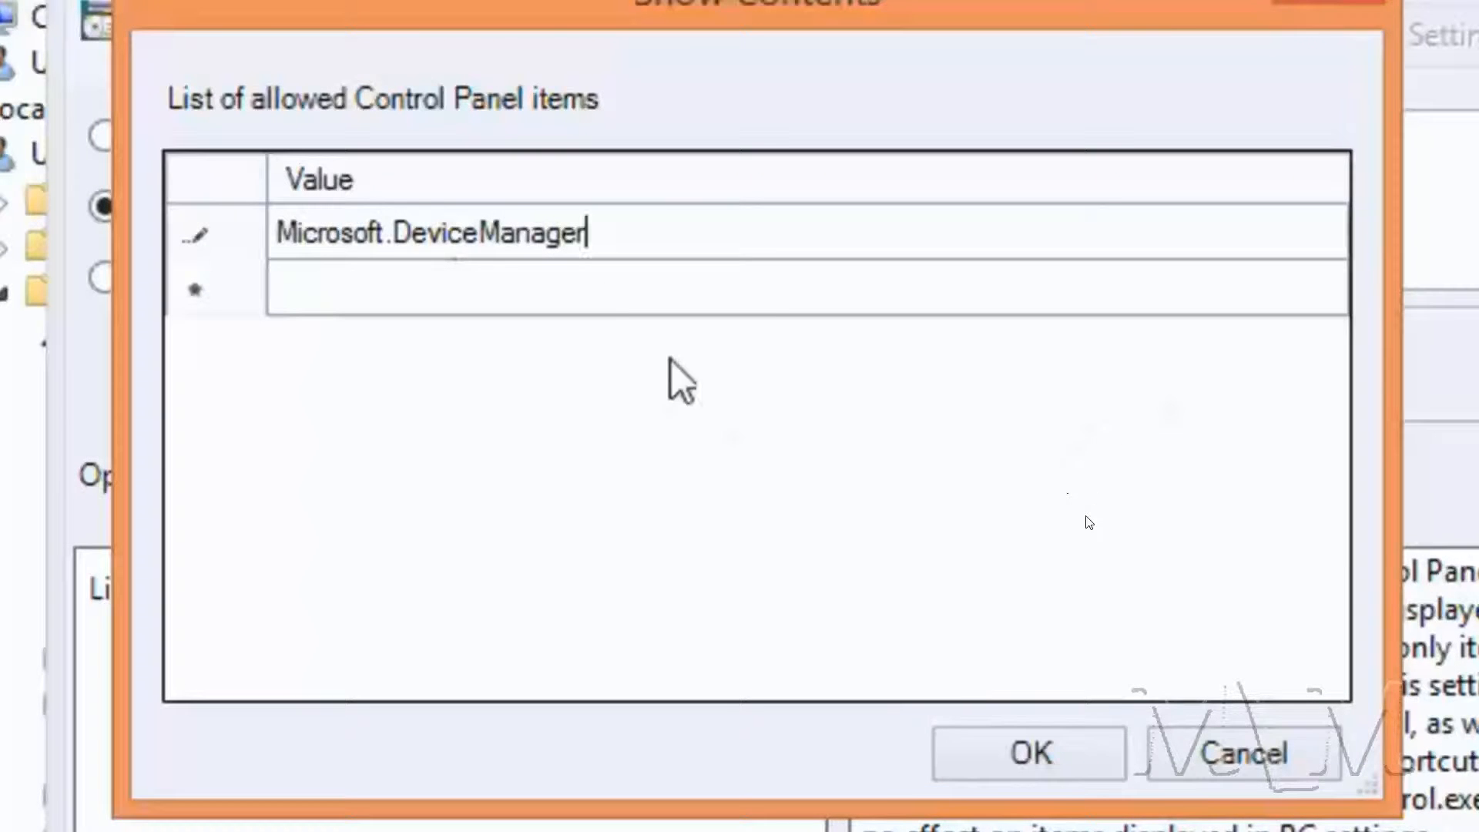
left_click(1032, 753)
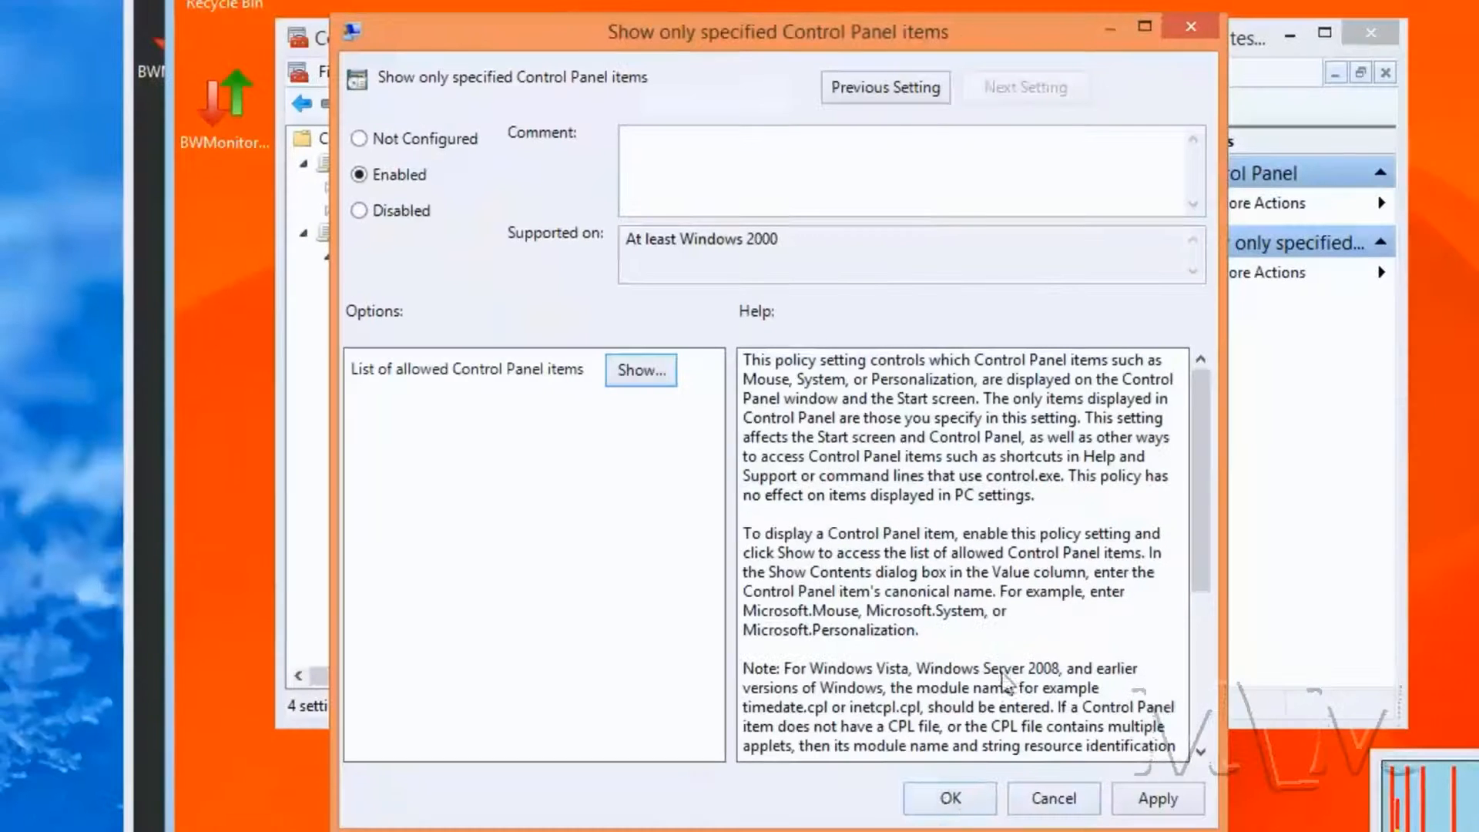
left_click(948, 795)
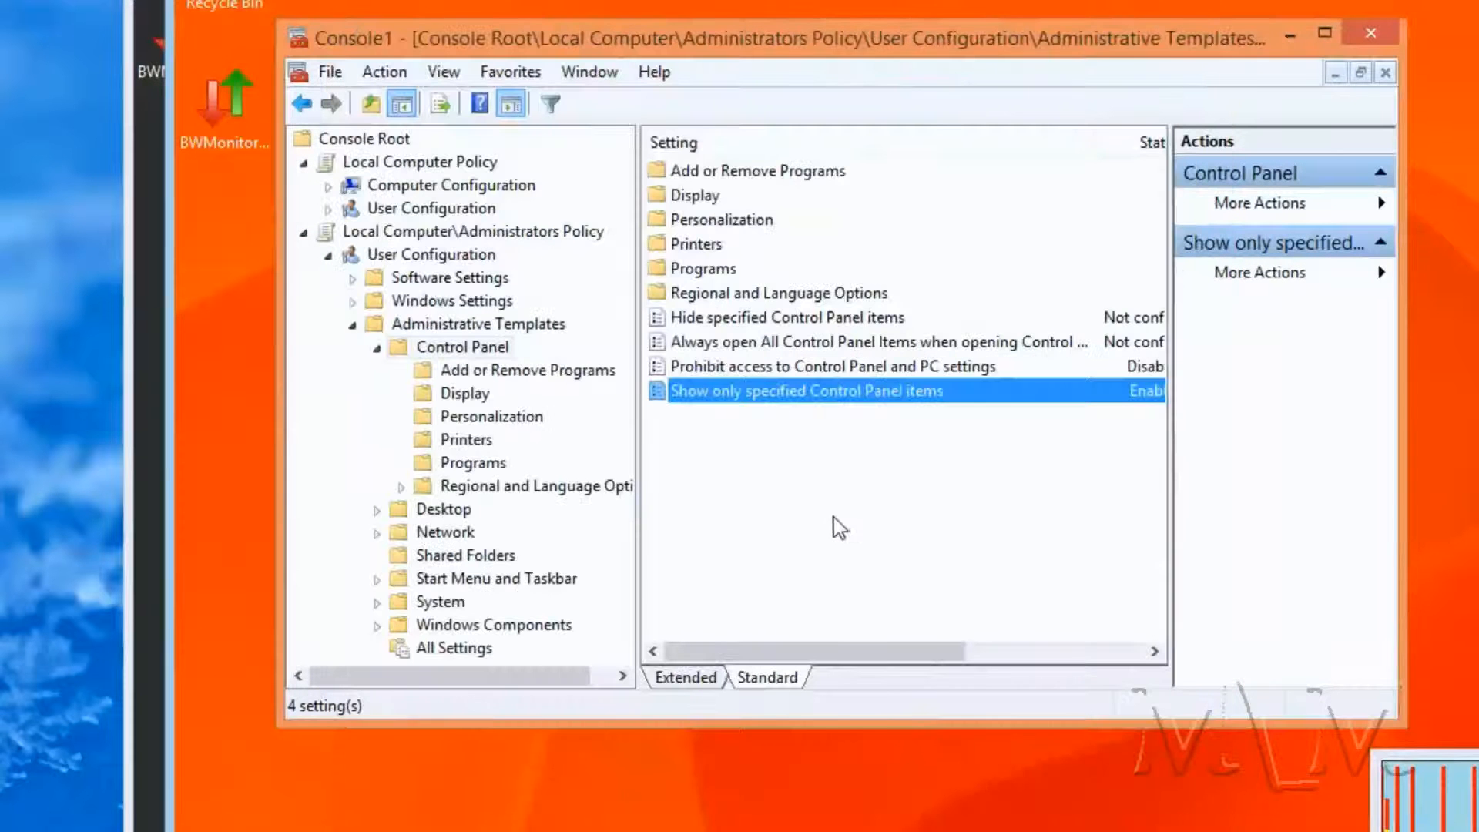
Collapse the Administrators Policy and open Group Policy Management on the Server2012 virtual machine by running gpmc.msc.
left_click(306, 232)
left_click(398, 165)
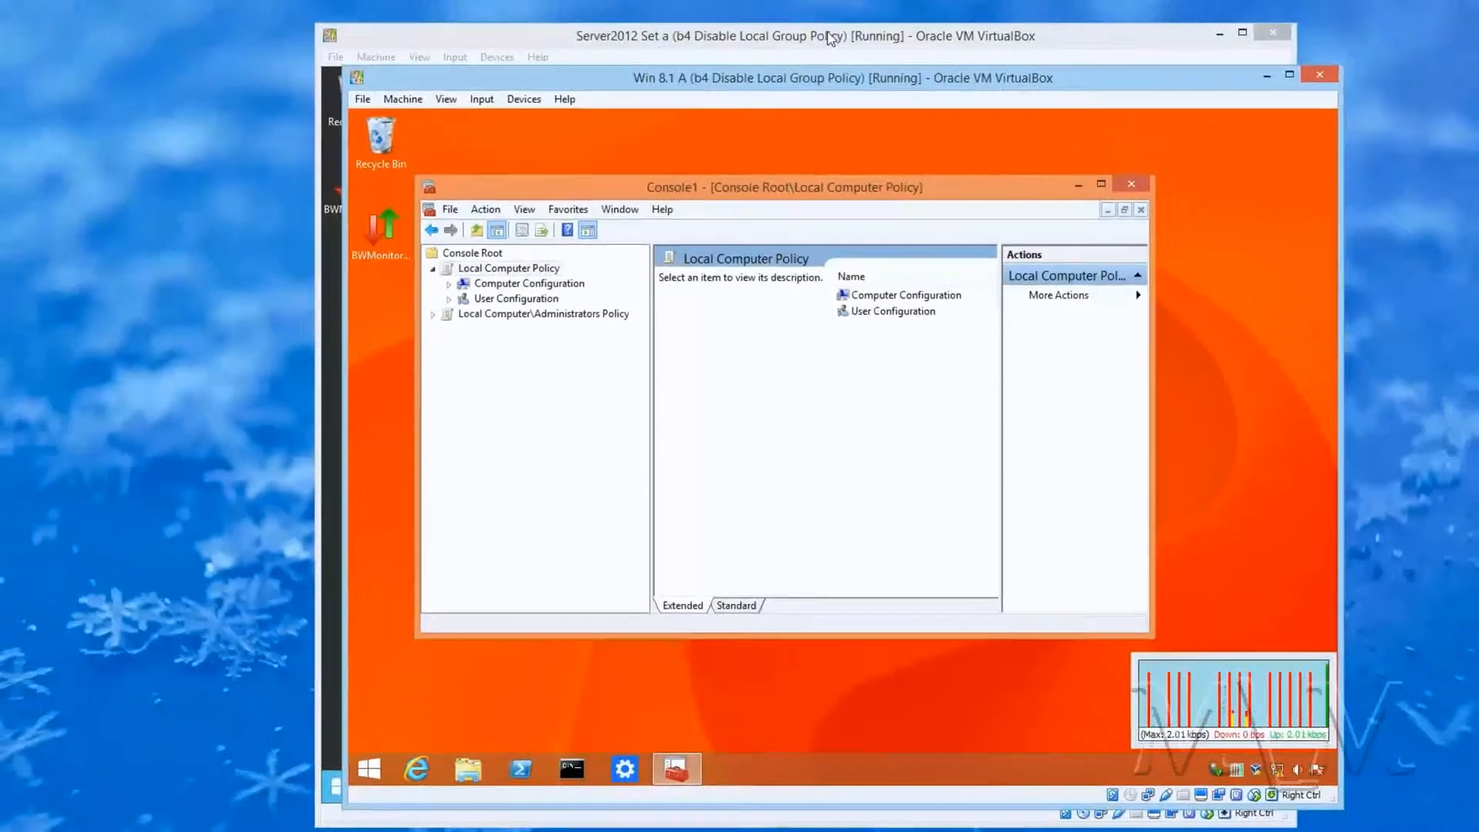
left_click(828, 38)
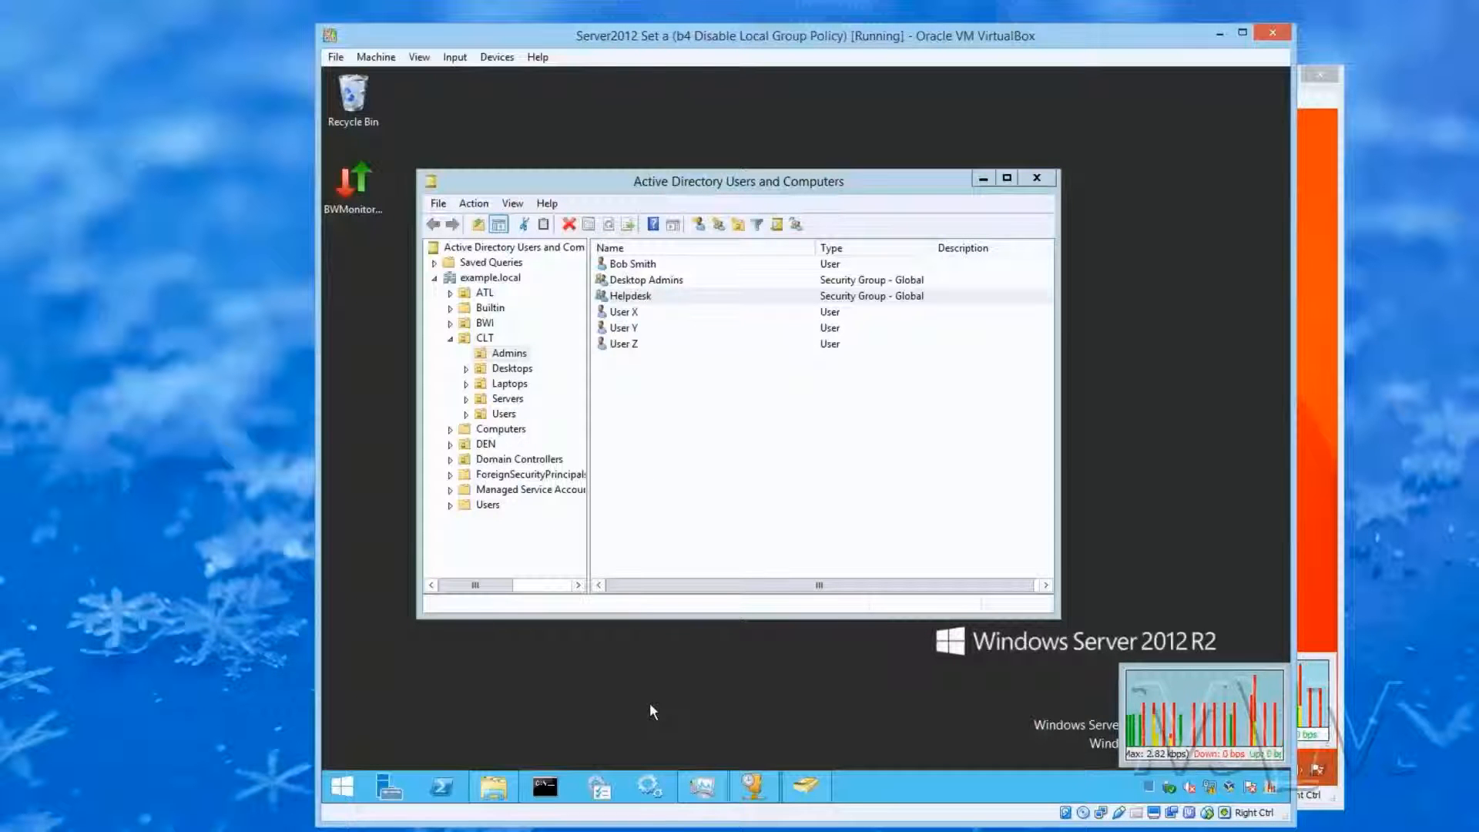
key("super+r")
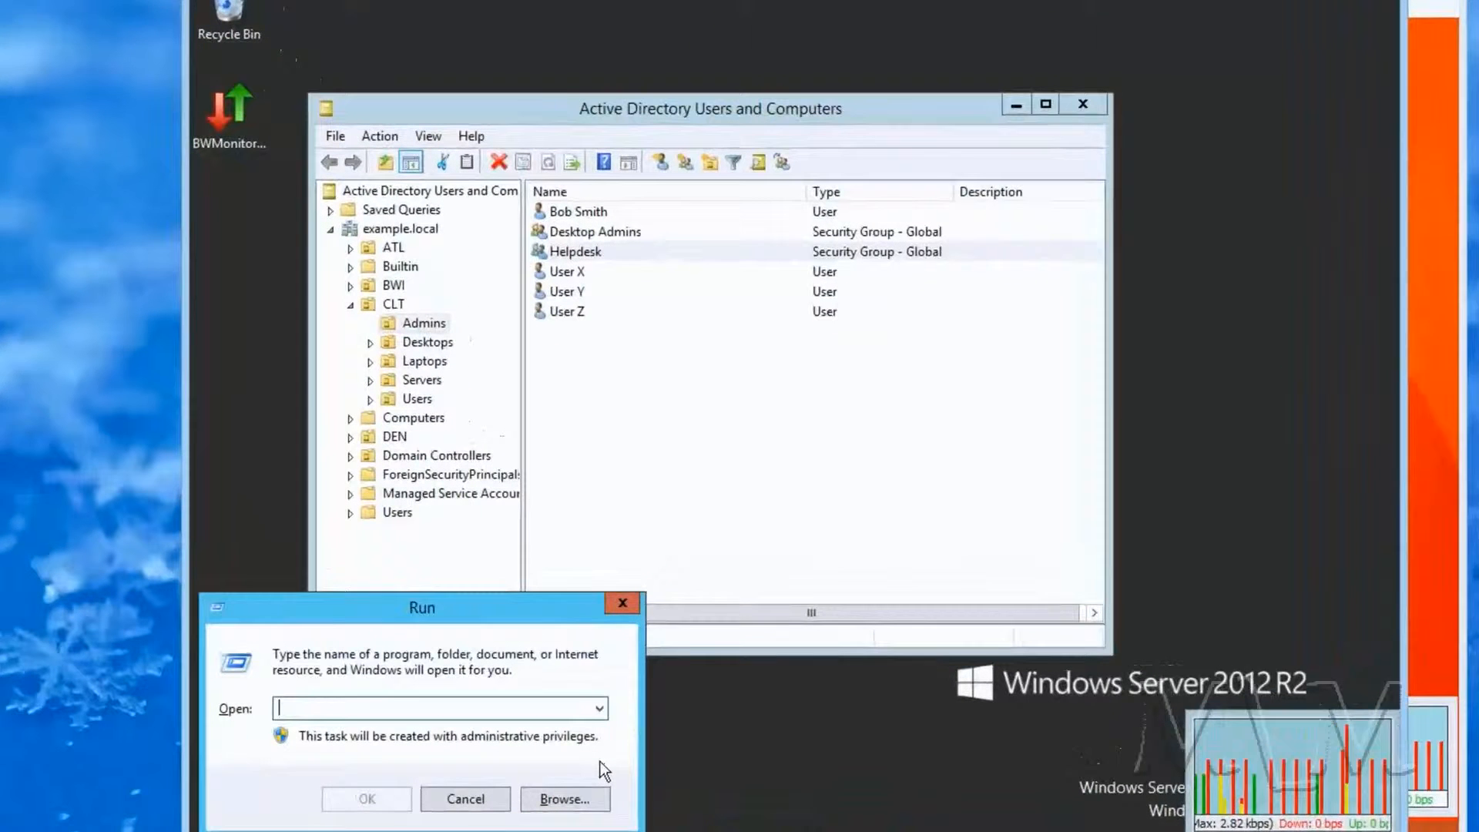
type("gpmc.")
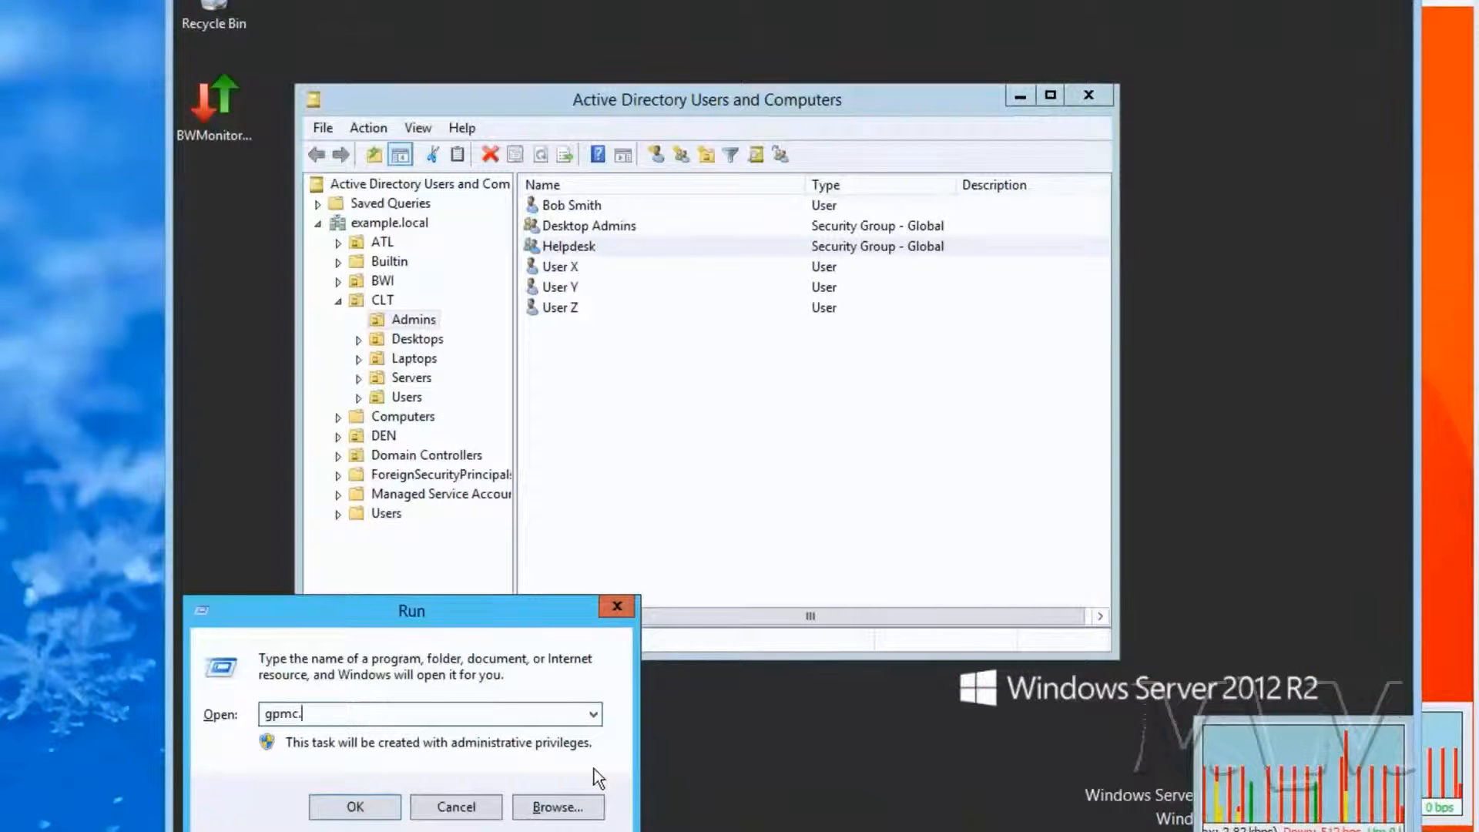
key("Return")
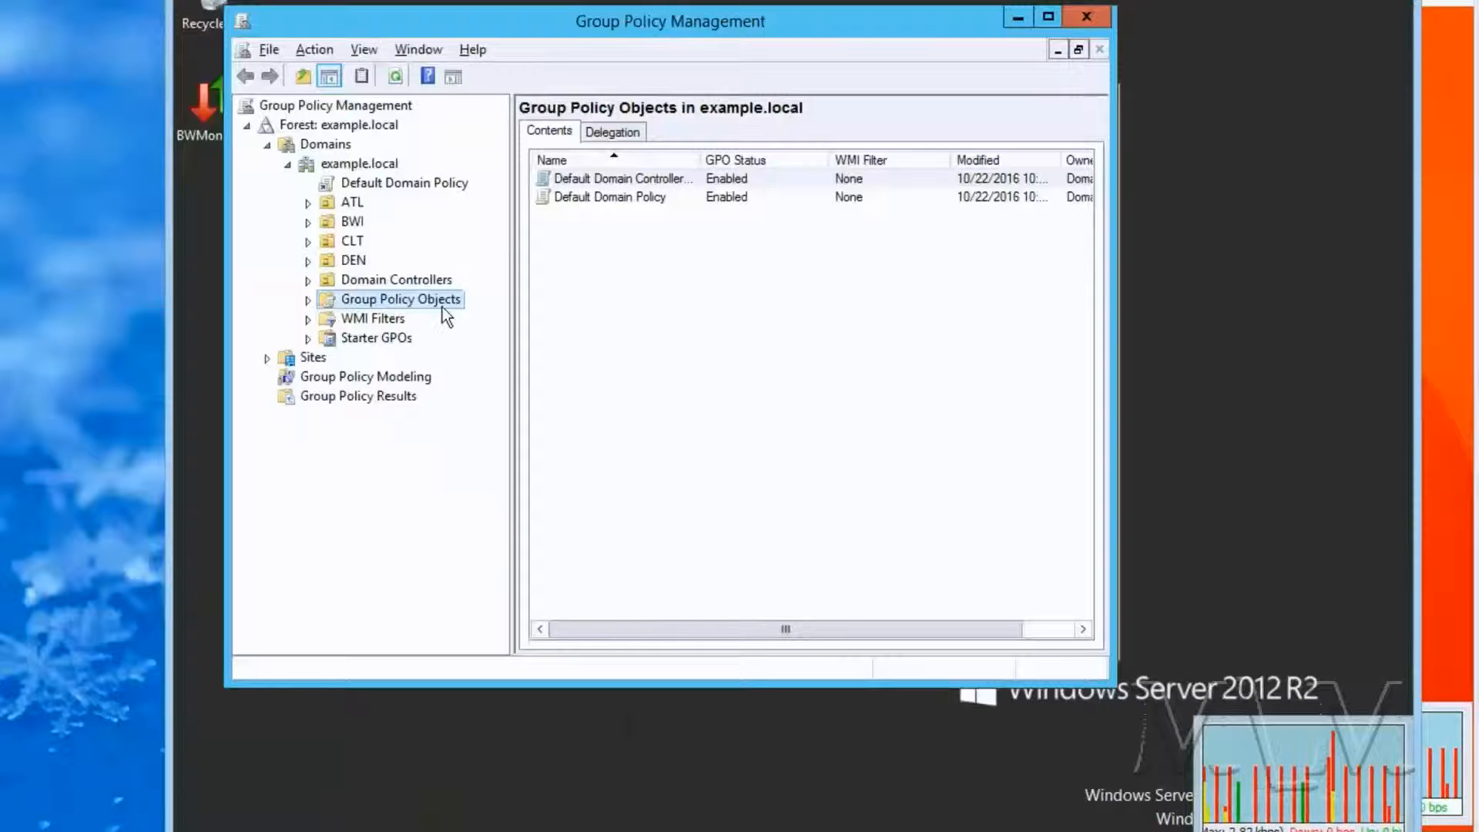
Create a Group Policy Object named "Disable Control Panel" in the example.local domain.
right_click(634, 284)
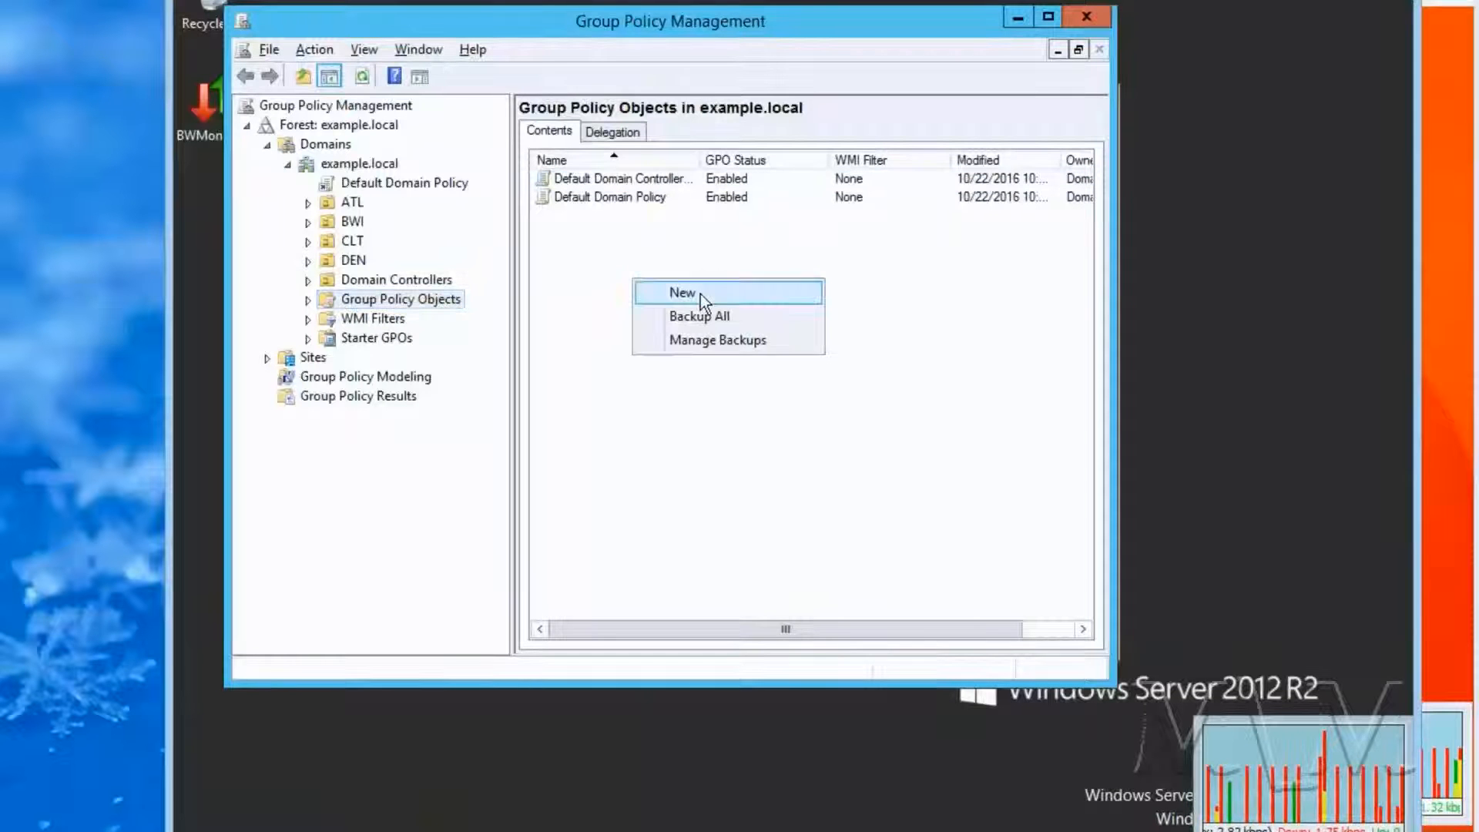
left_click(700, 294)
type("Dis")
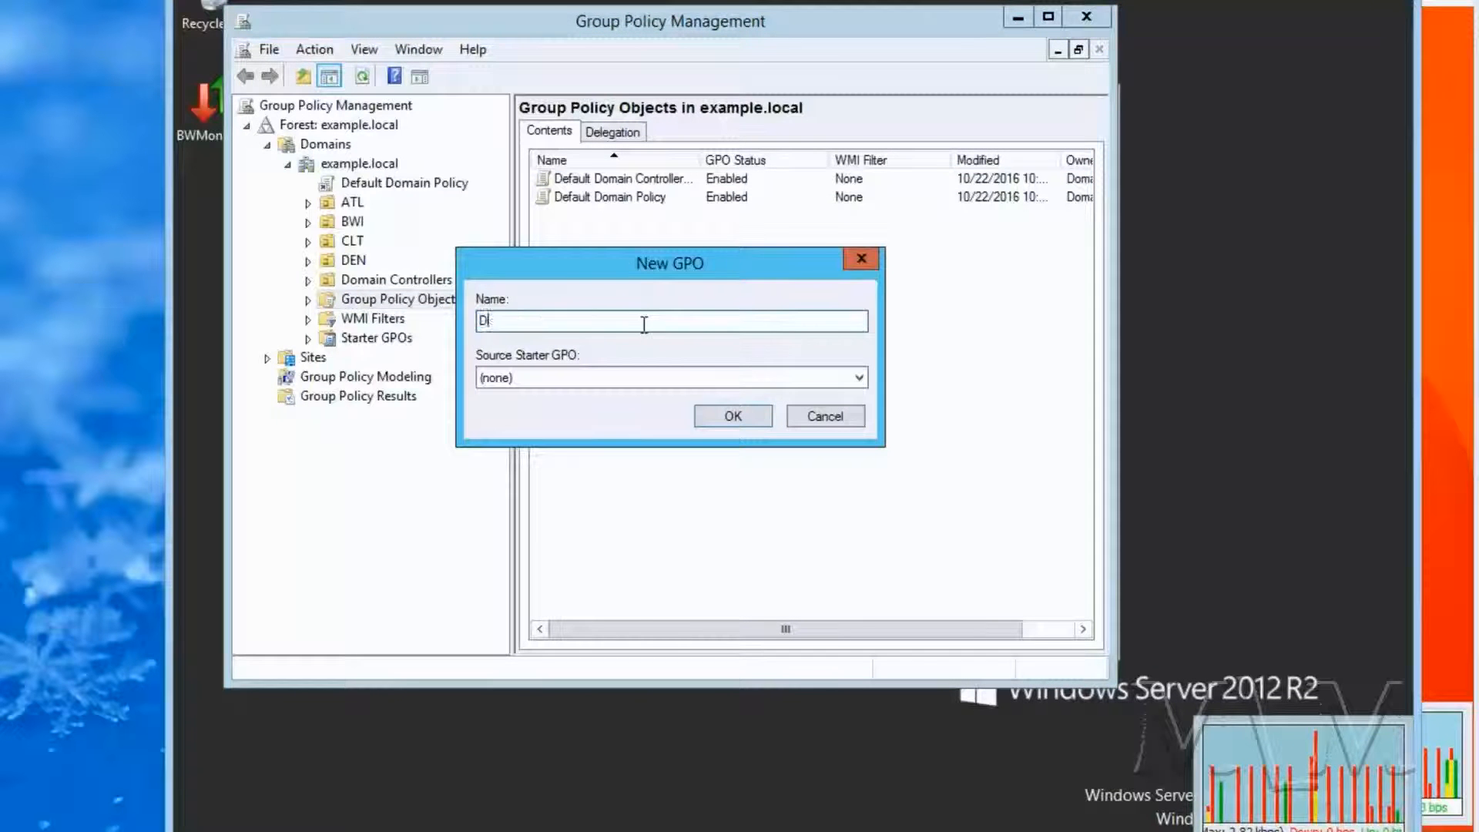
type("able Contro")
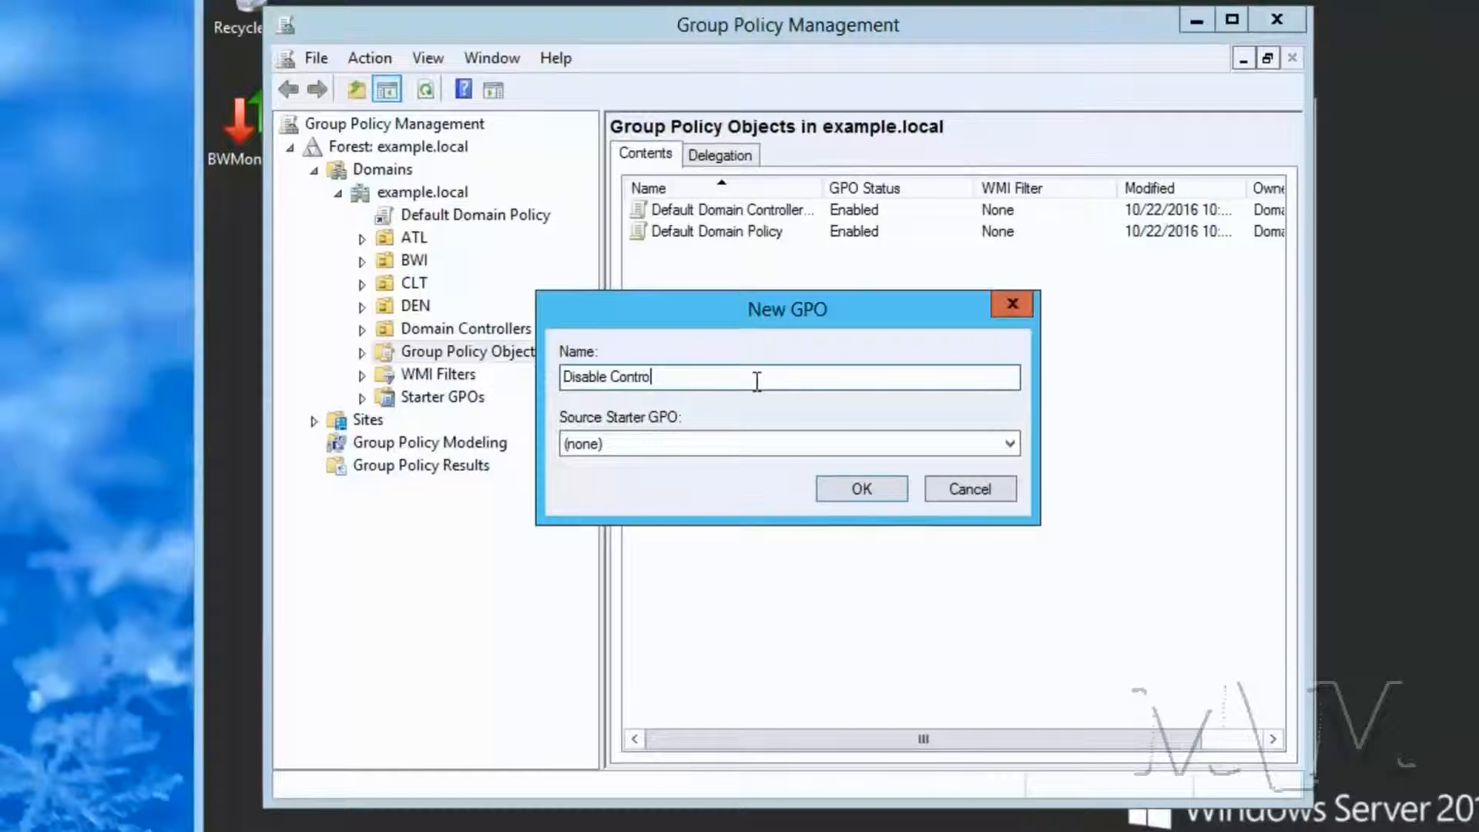
type("l Panel")
key("Return")
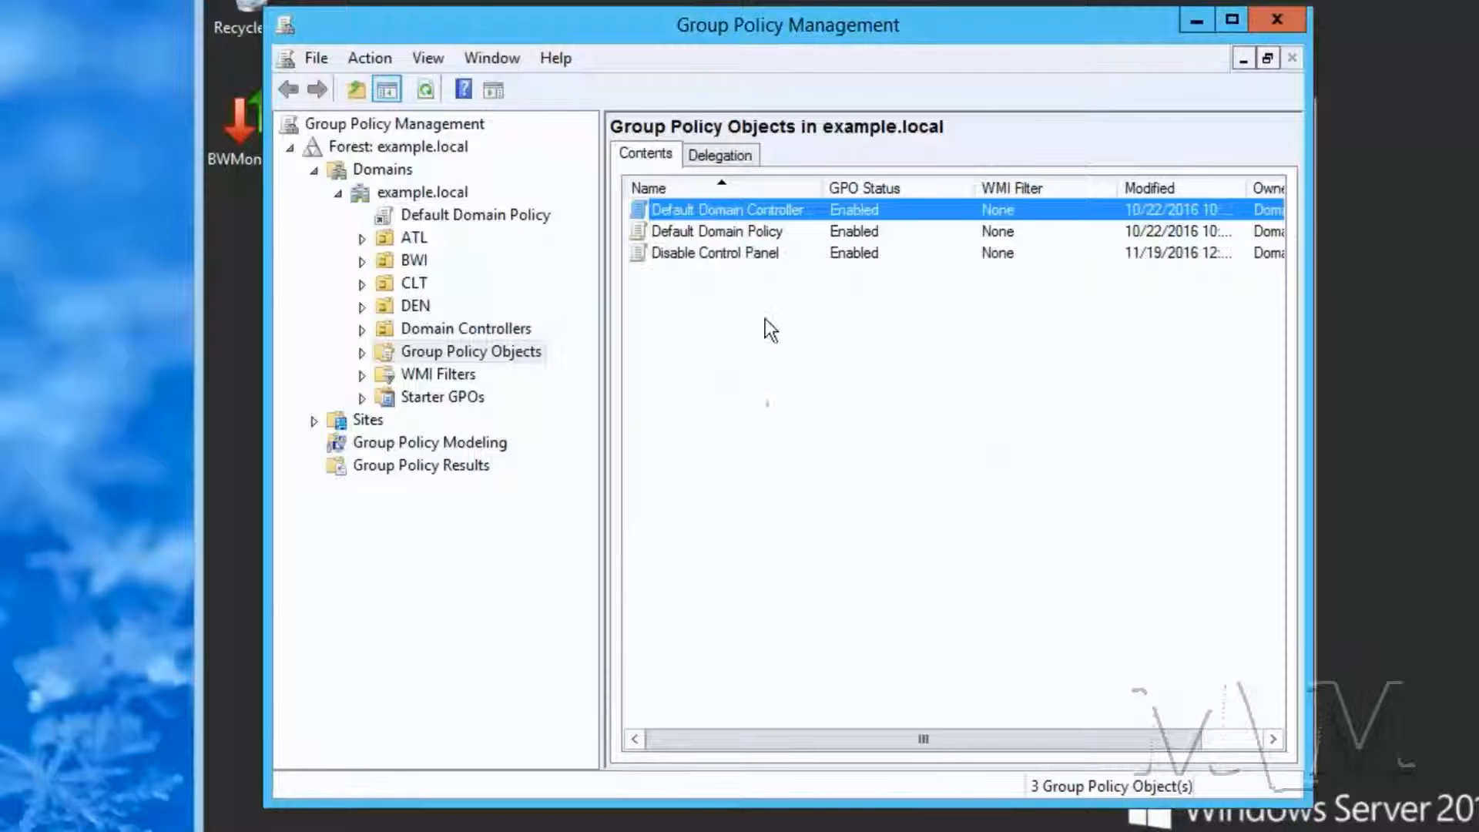
Open the Disable Control Panel GPO for editing and list the Control Panel settings under its user Administrative Templates.
left_click(746, 253)
right_click(746, 255)
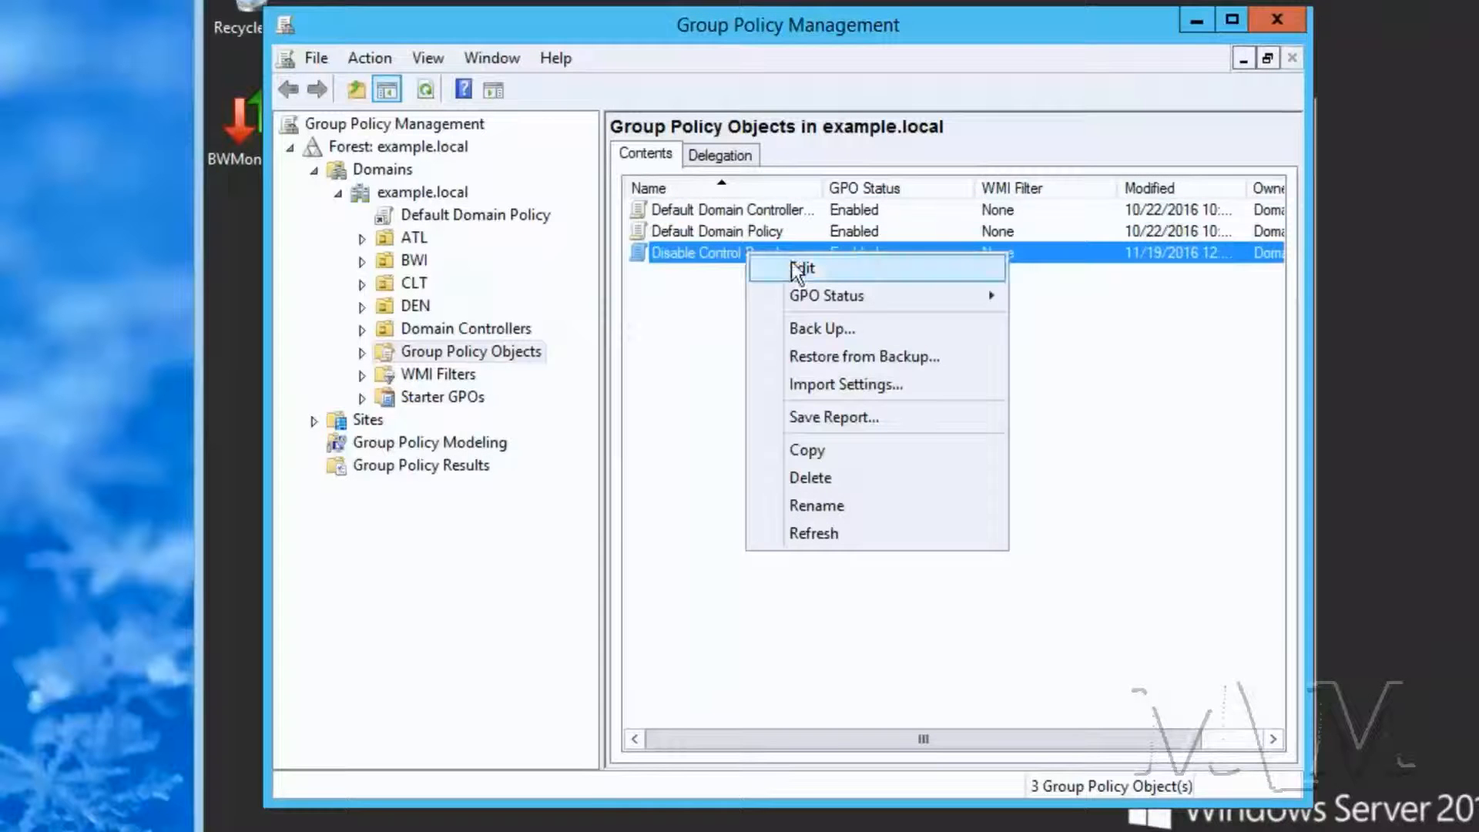
left_click(794, 267)
left_click(336, 183)
left_click(438, 205)
left_click(426, 228)
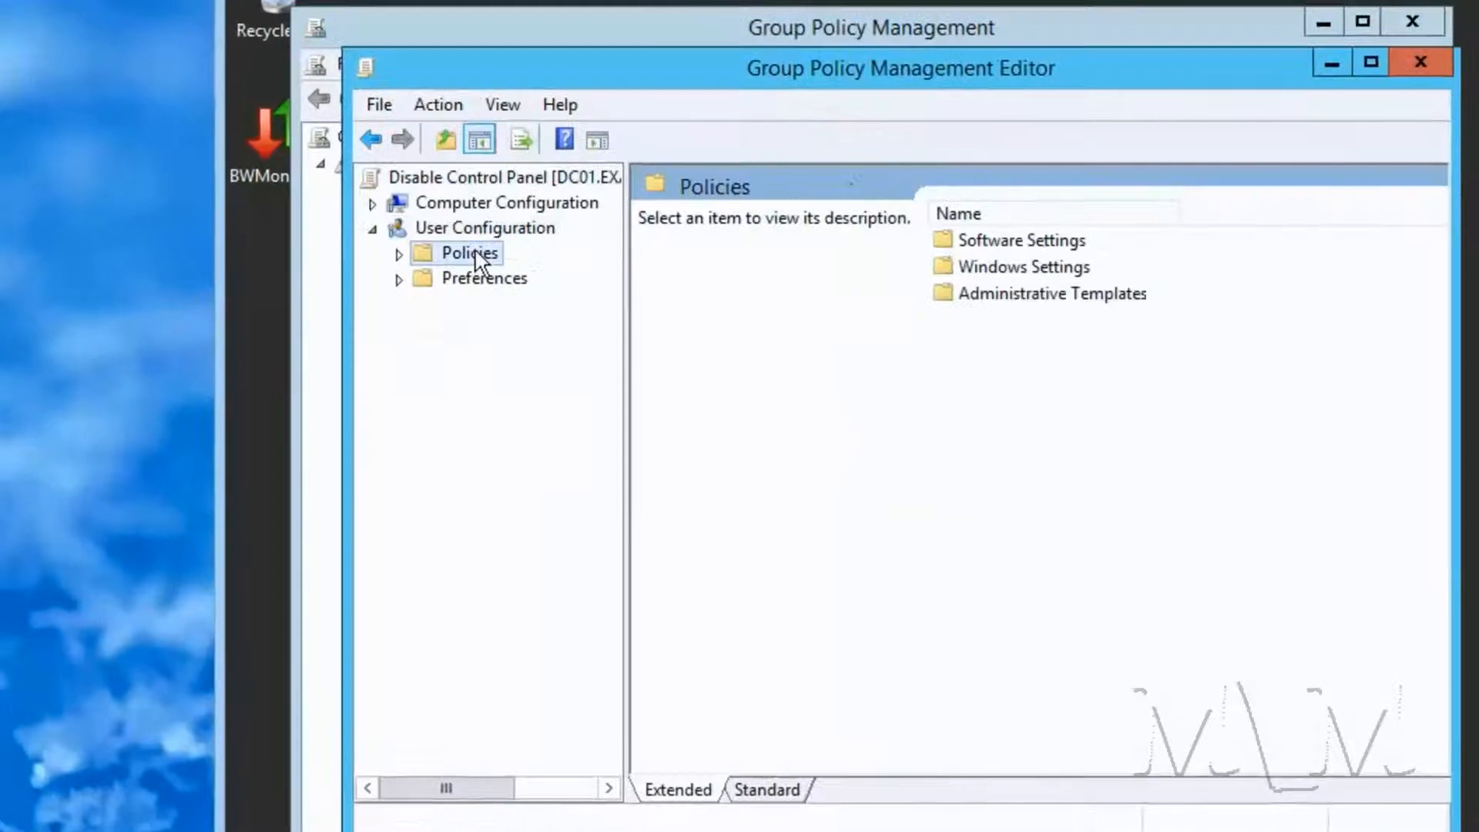
double_click(471, 254)
double_click(493, 328)
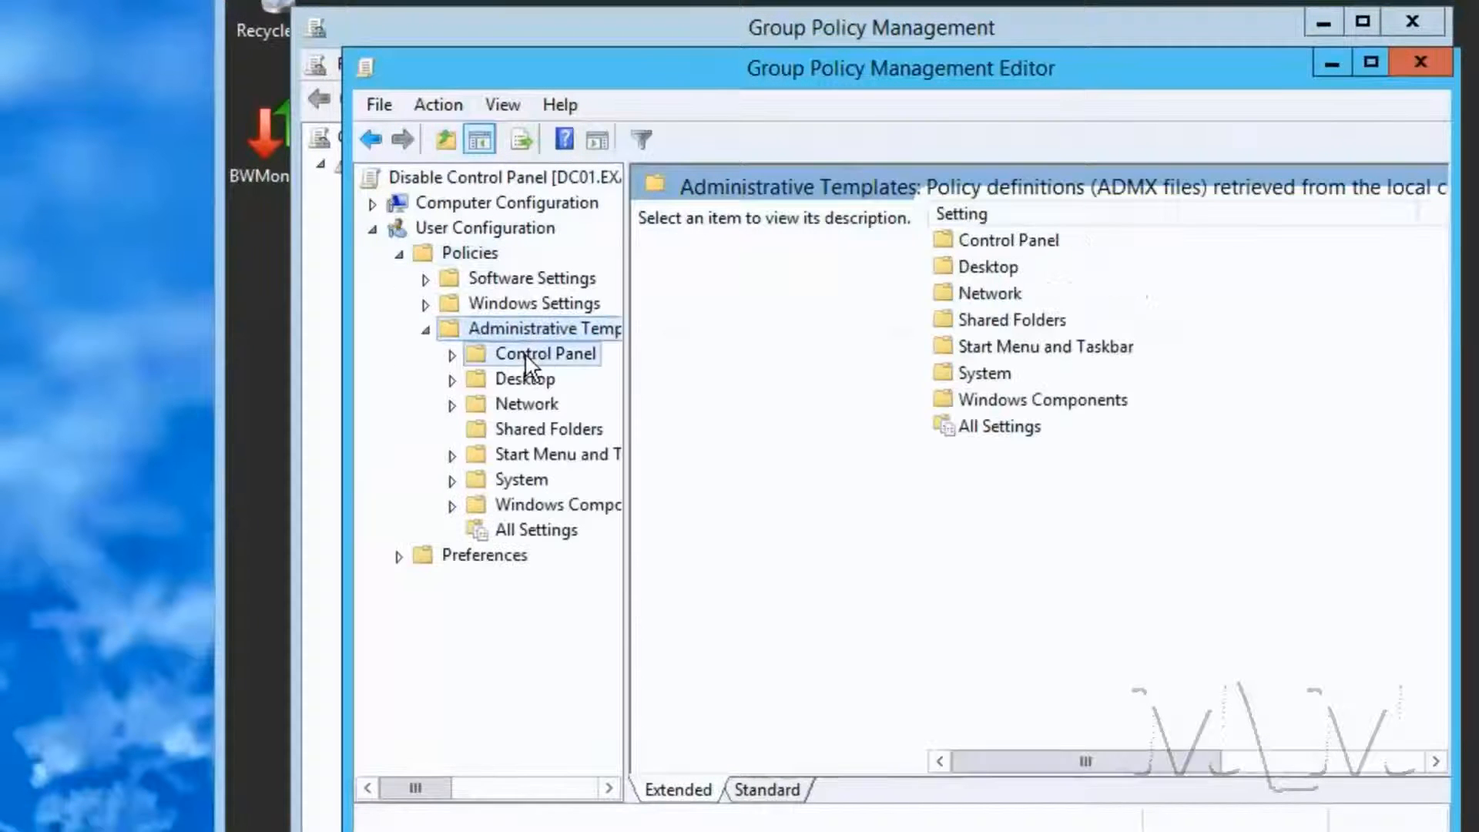
double_click(539, 354)
left_click(767, 789)
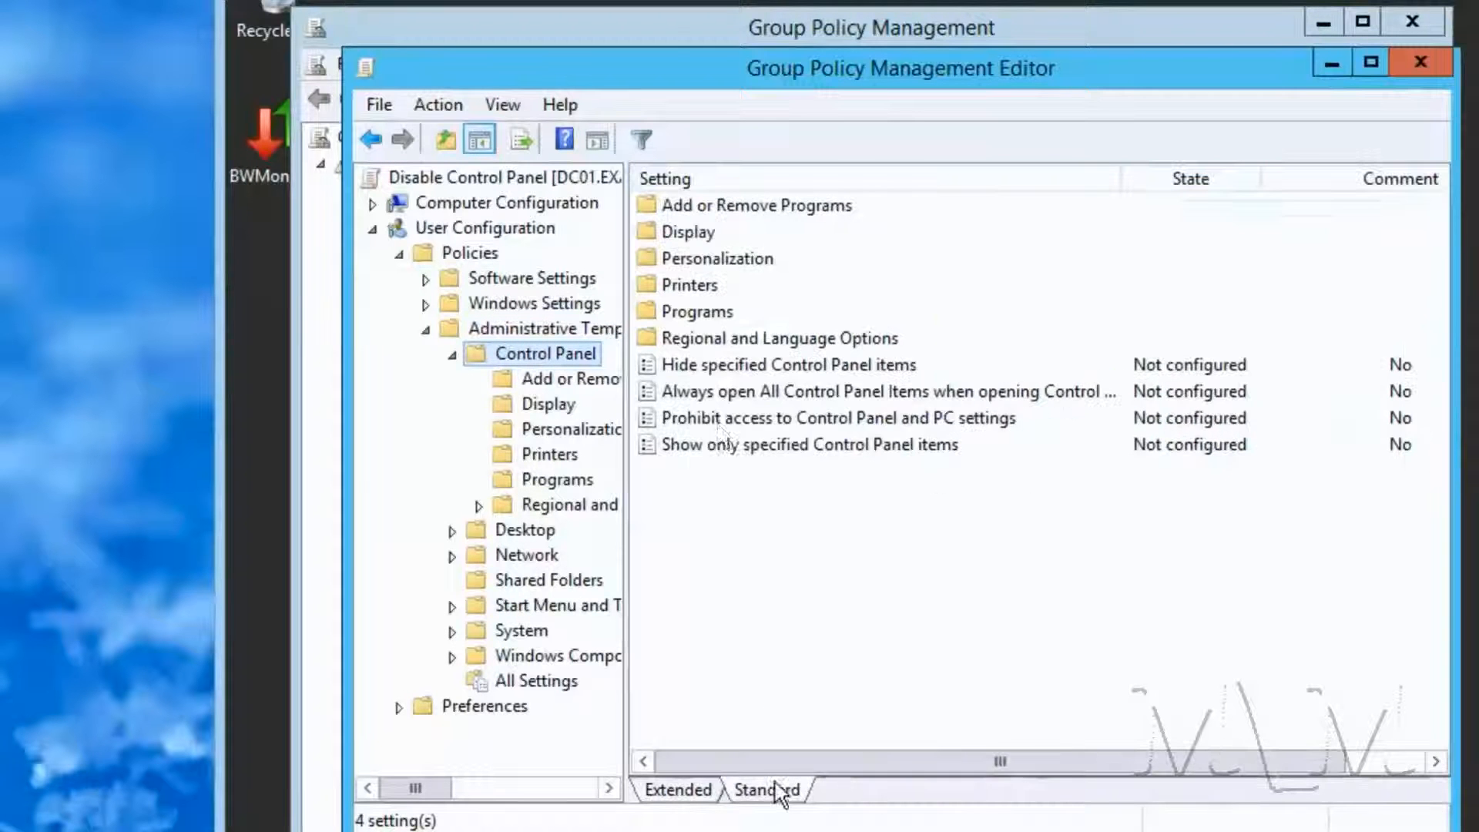
Set "Prohibit access to Control Panel and PC settings" to Enabled in the GPO and close the policy editor.
double_click(718, 420)
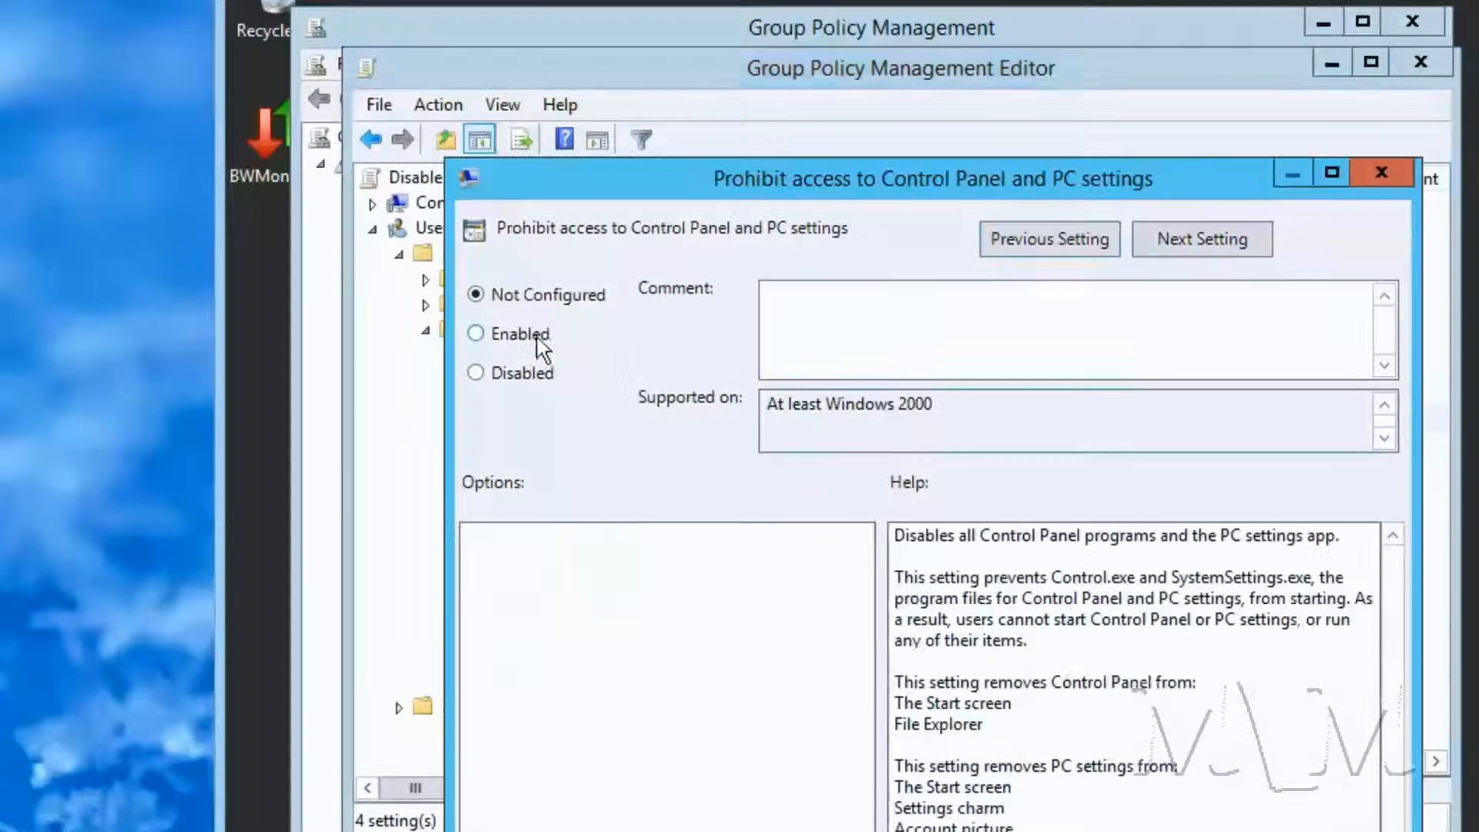
left_click(520, 333)
key("Return")
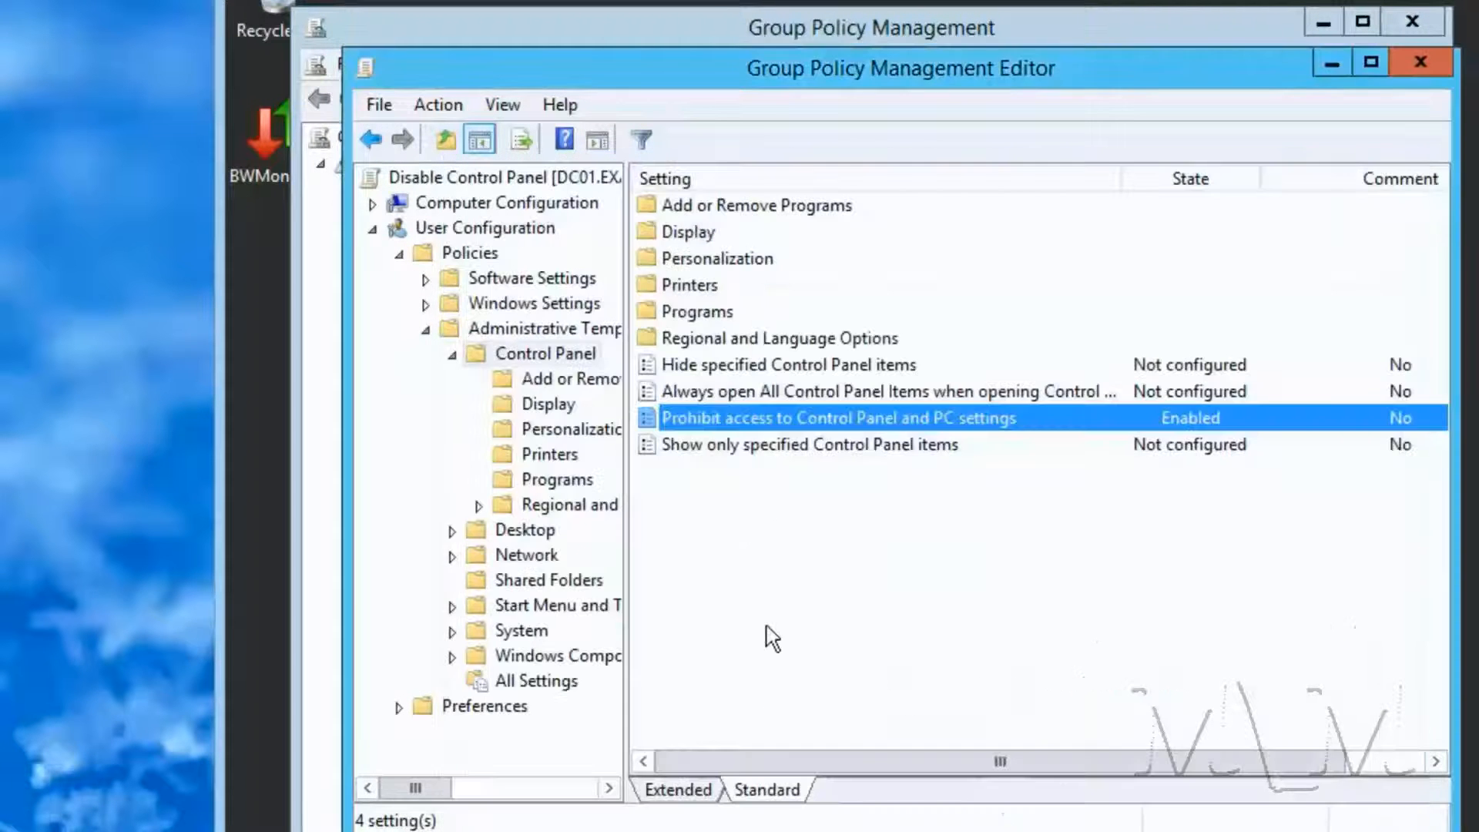
left_click(1398, 58)
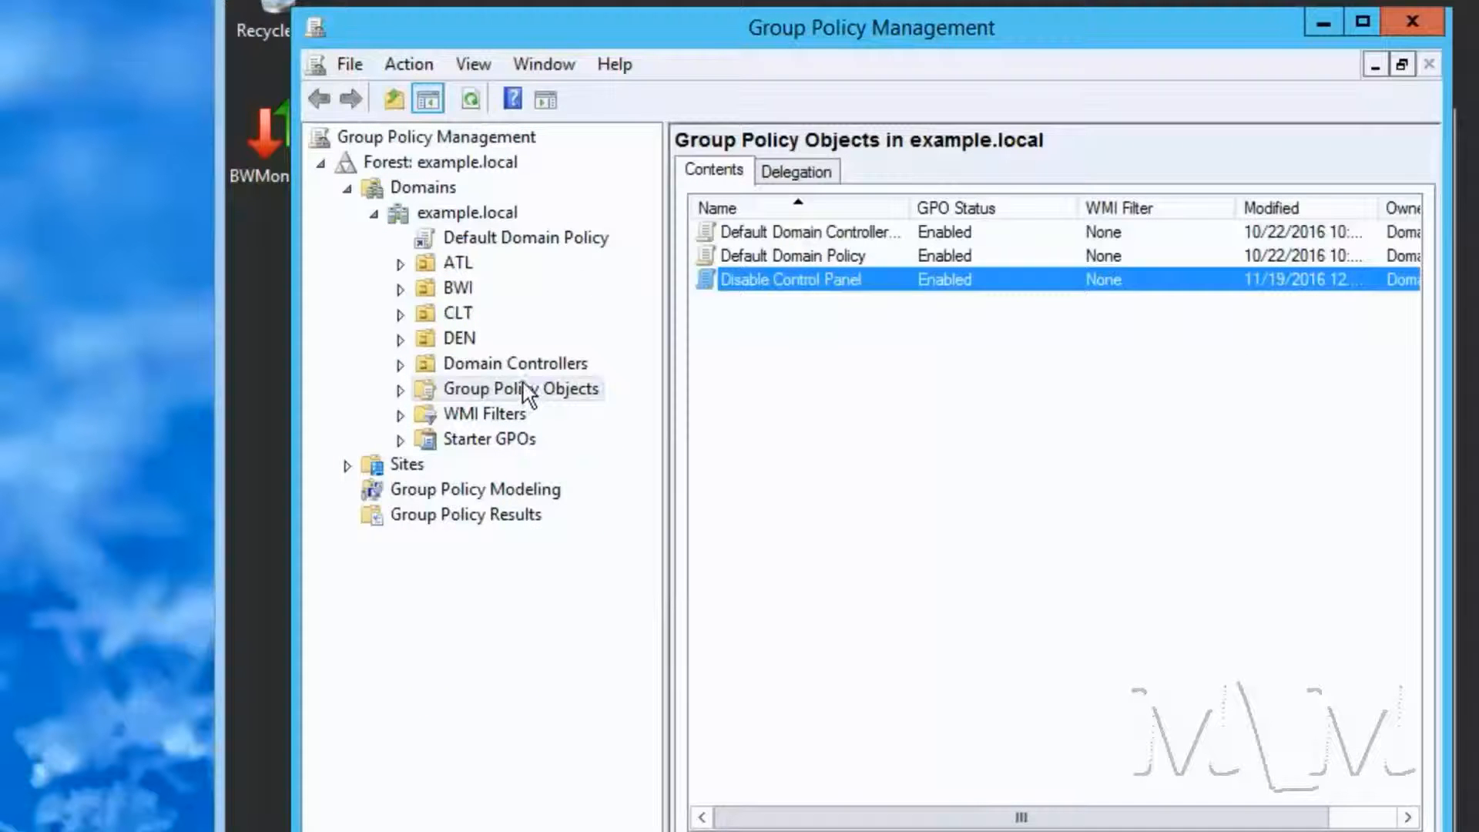
Link the existing Disable Control Panel GPO to the CLT organizational unit and close Group Policy Management.
double_click(456, 313)
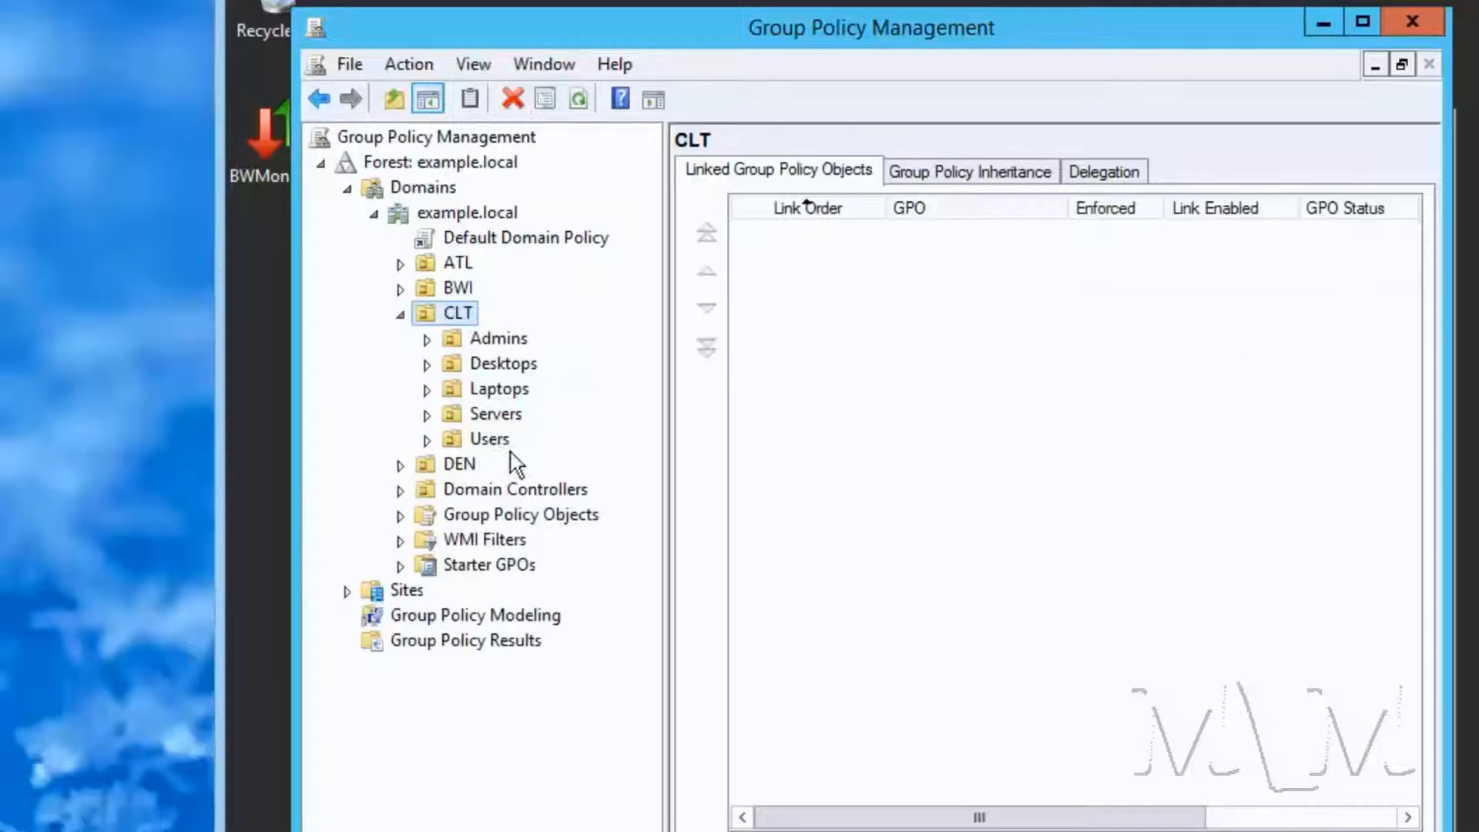
right_click(457, 315)
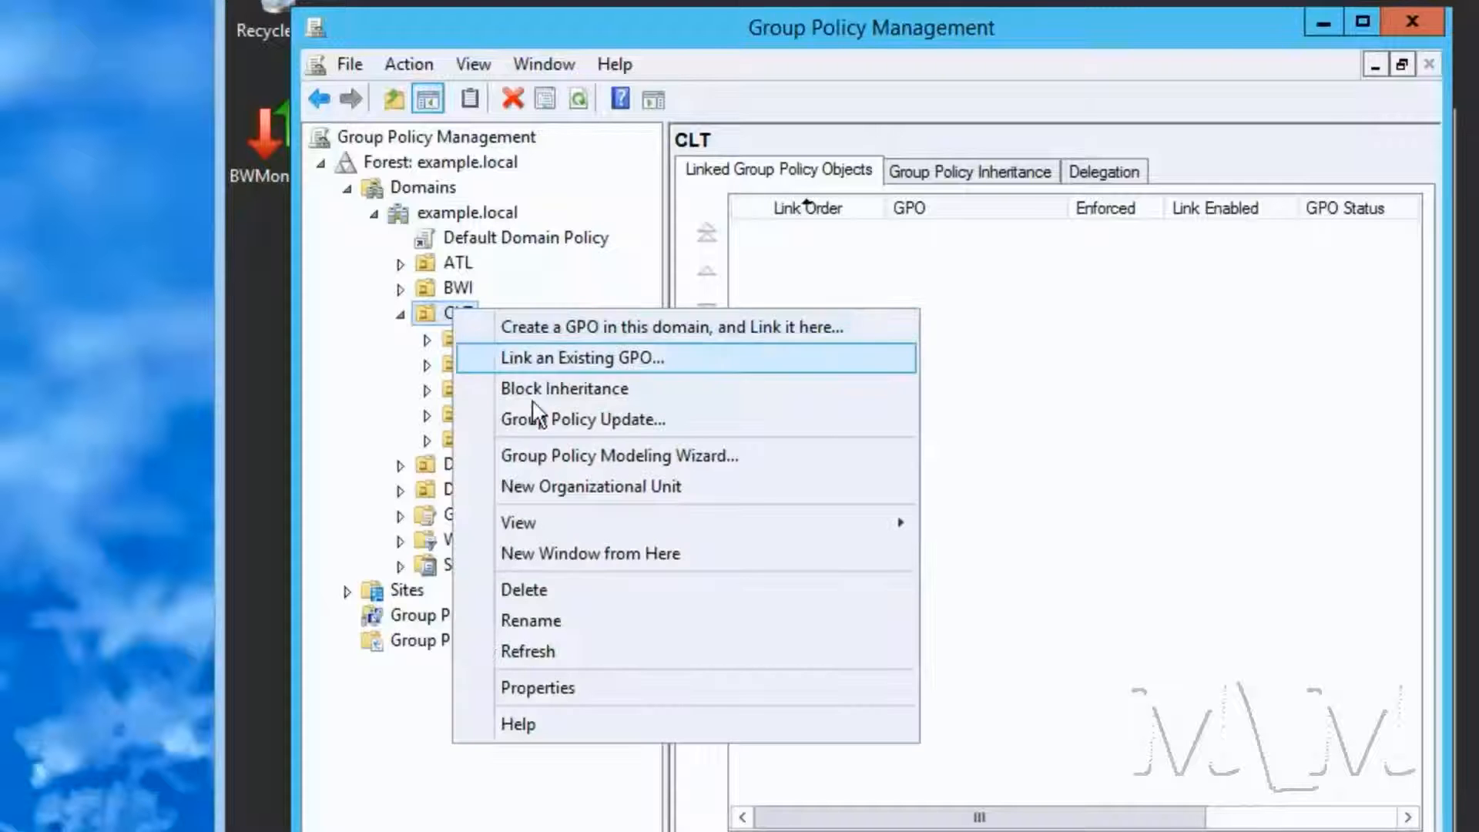
left_click(573, 356)
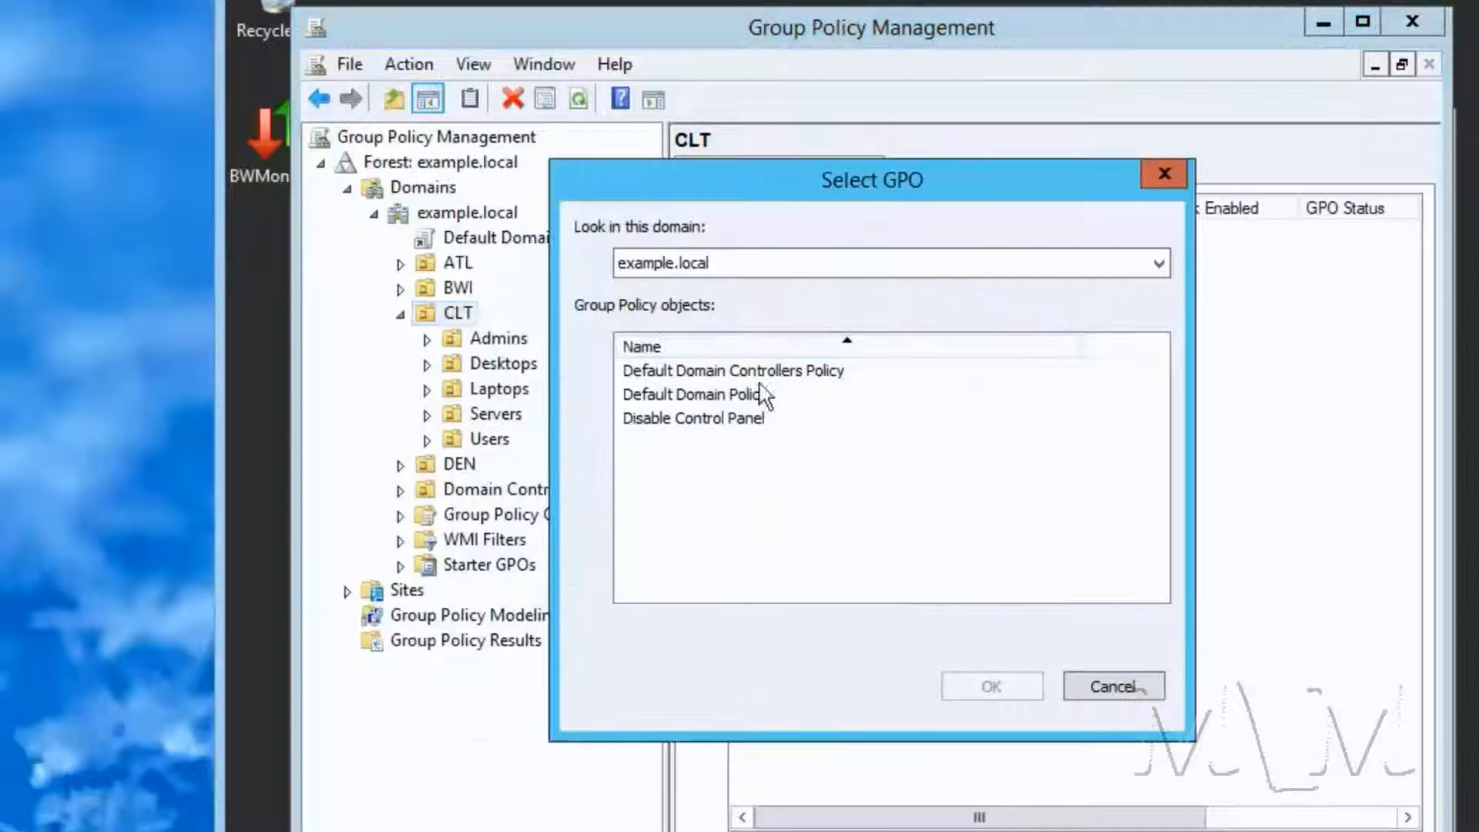
left_click(693, 419)
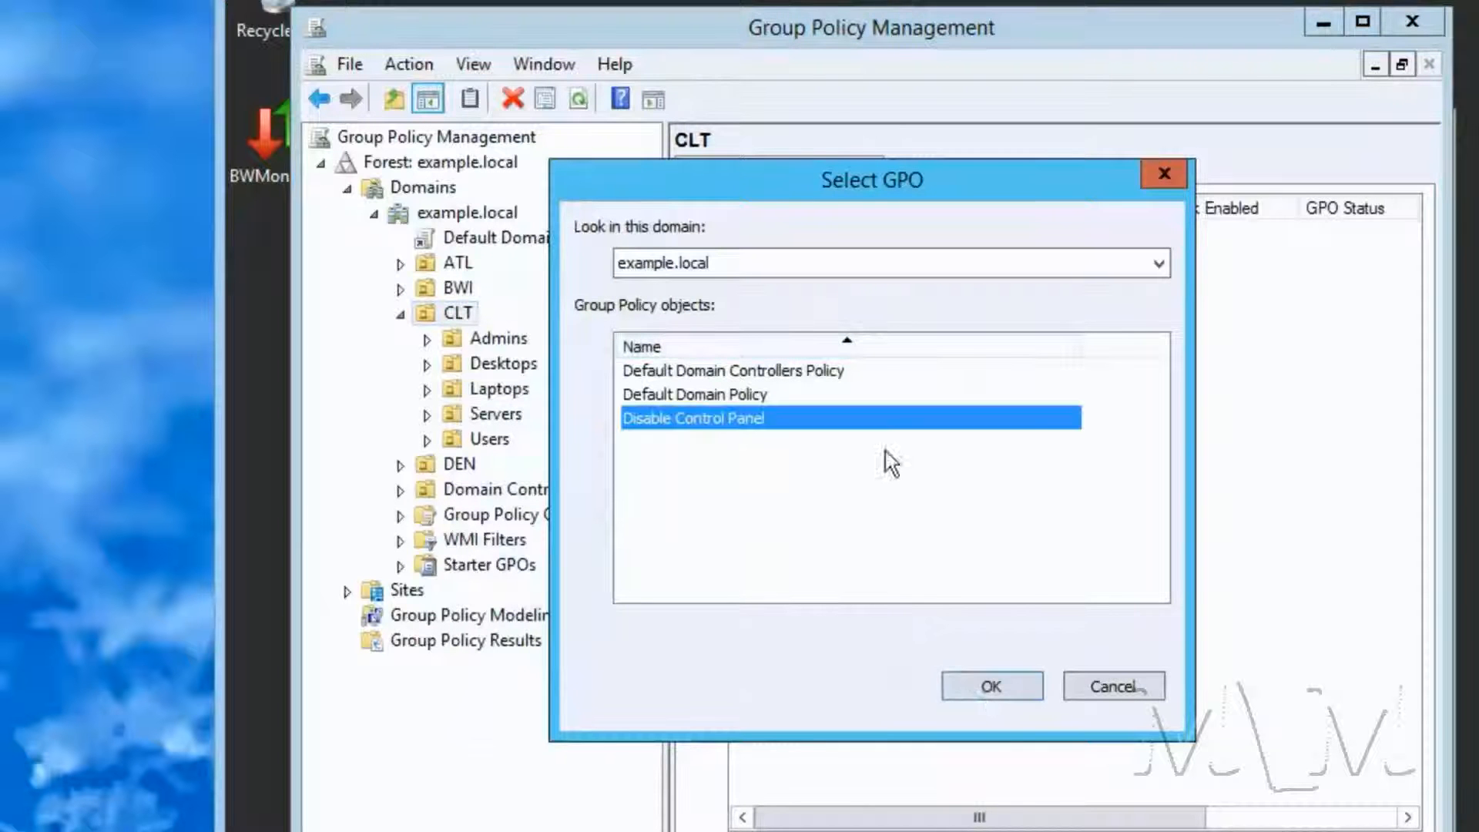
left_click(992, 685)
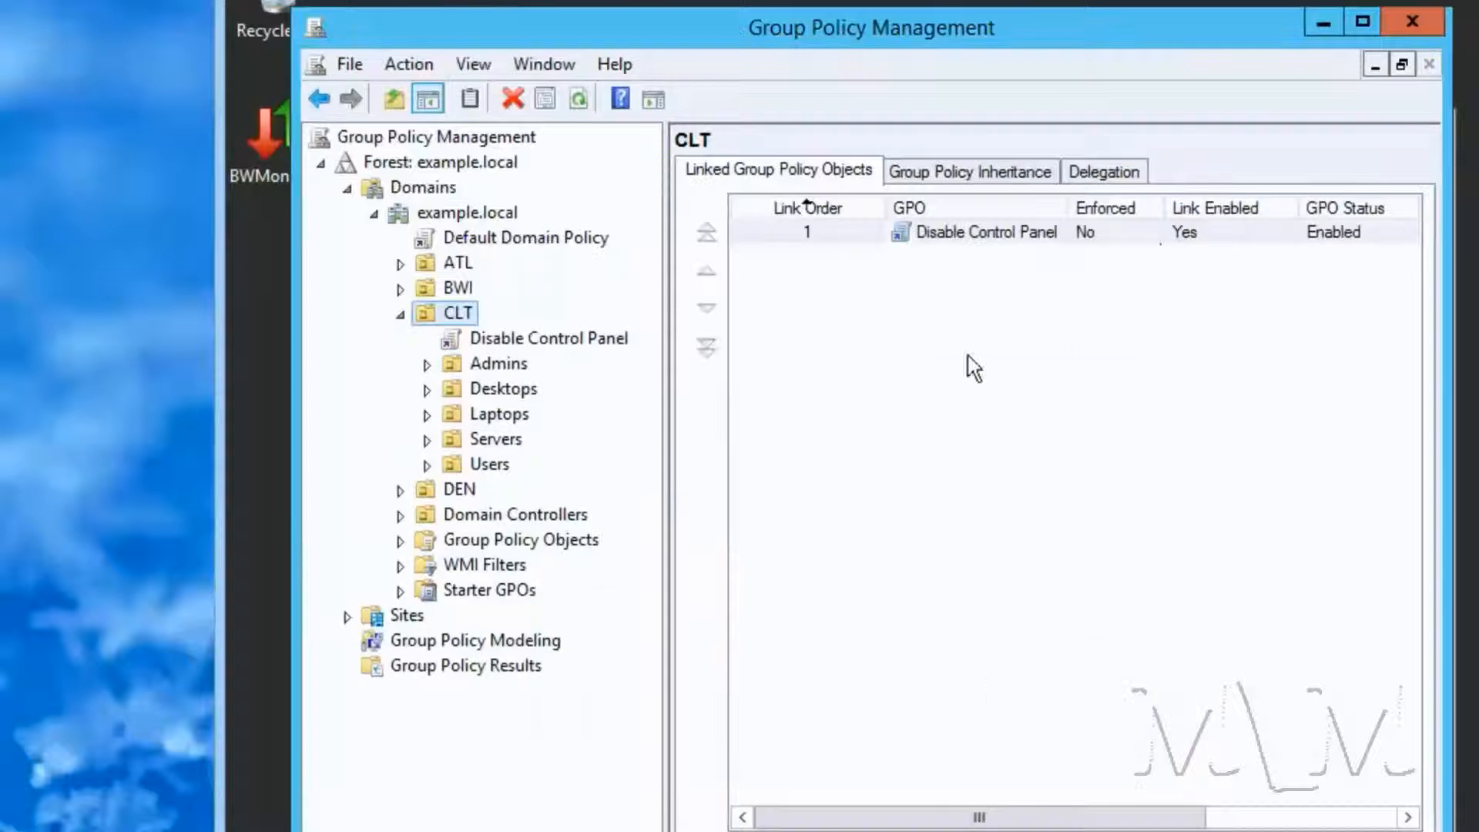
left_click(1404, 21)
Switch back to the Win 8.1 virtual machine and close the policy console without saving its settings.
left_click(1393, 131)
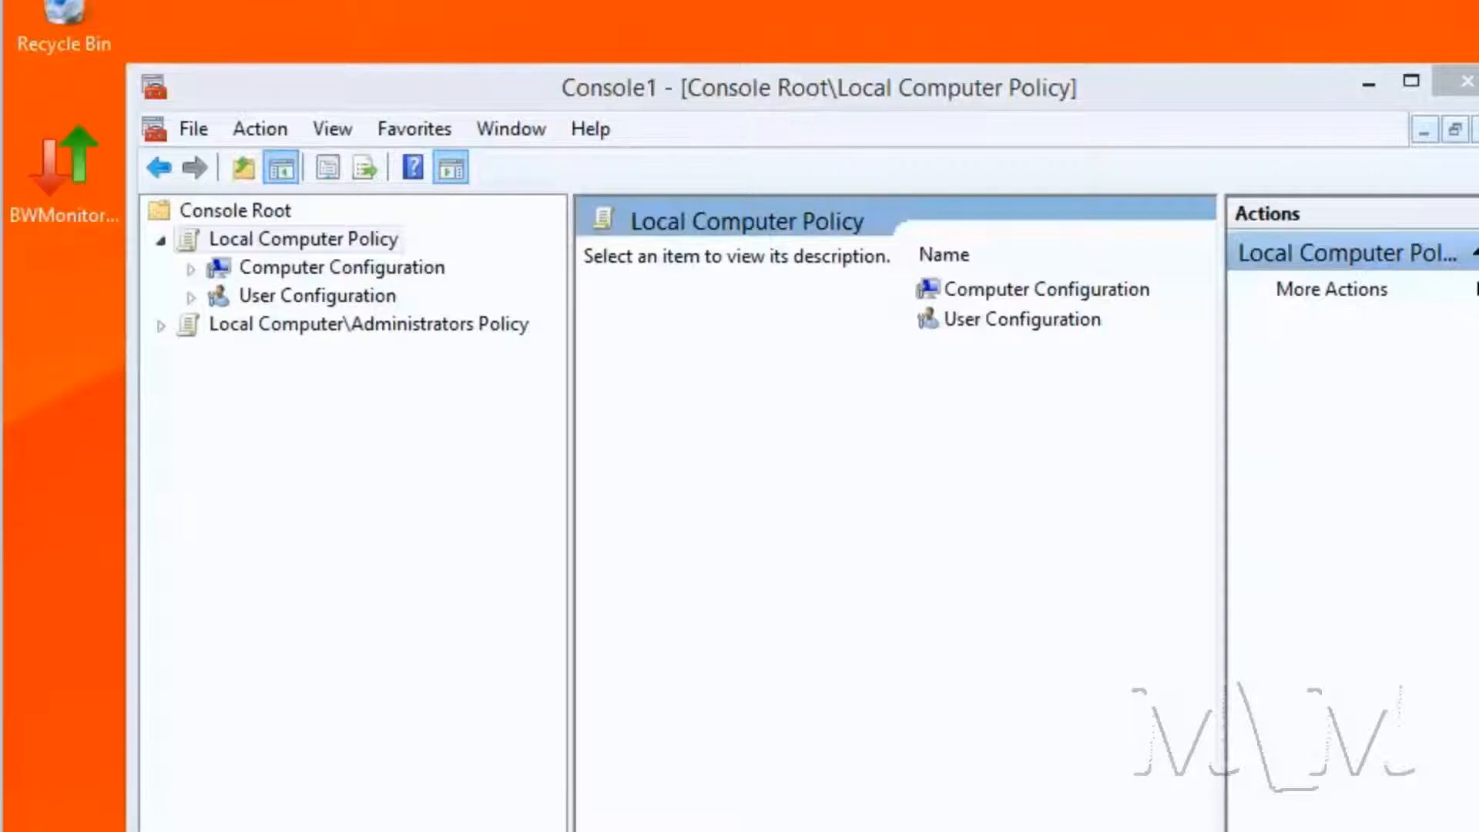
left_click(238, 327)
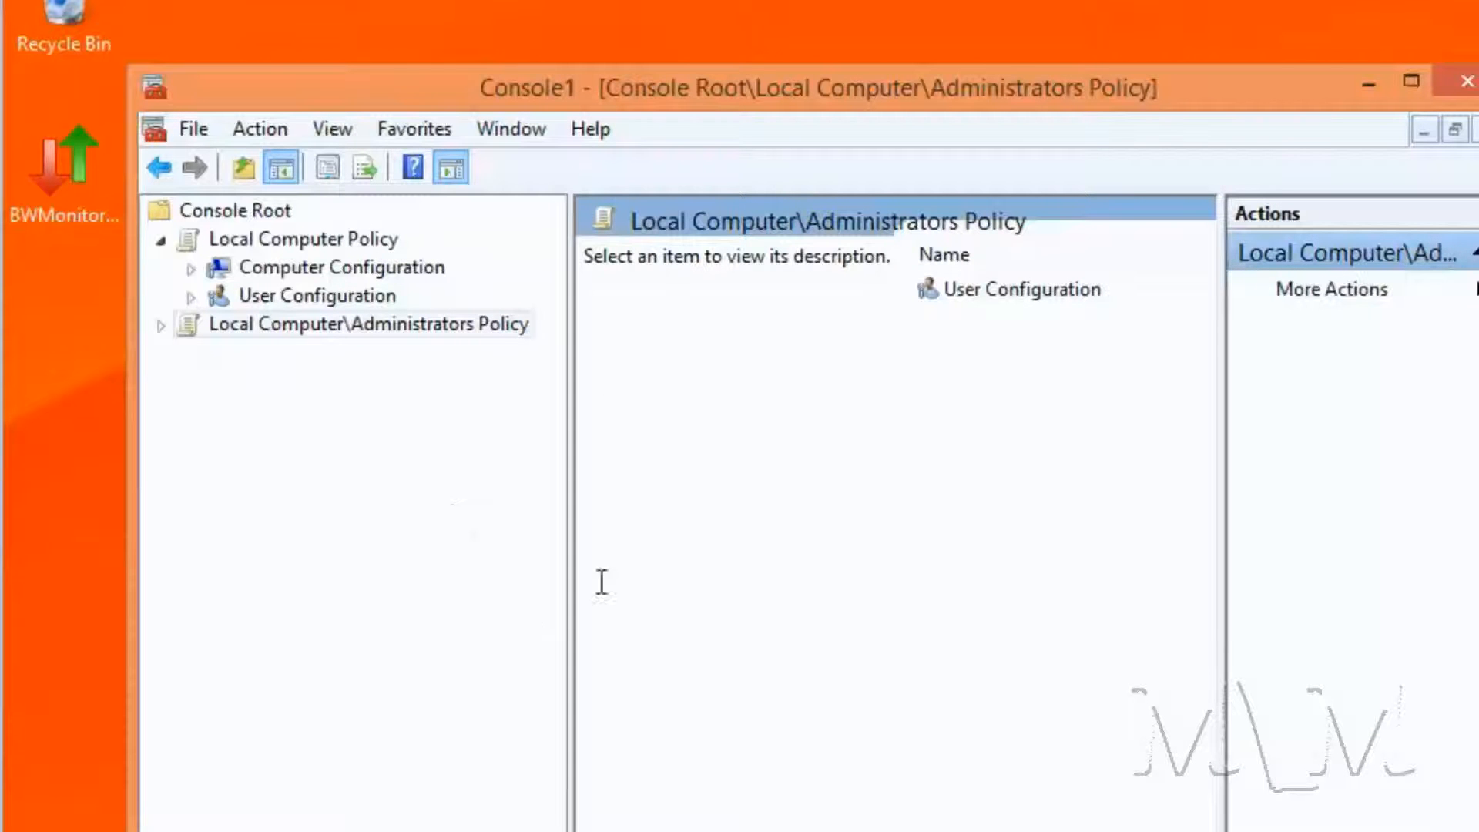
left_click(1467, 81)
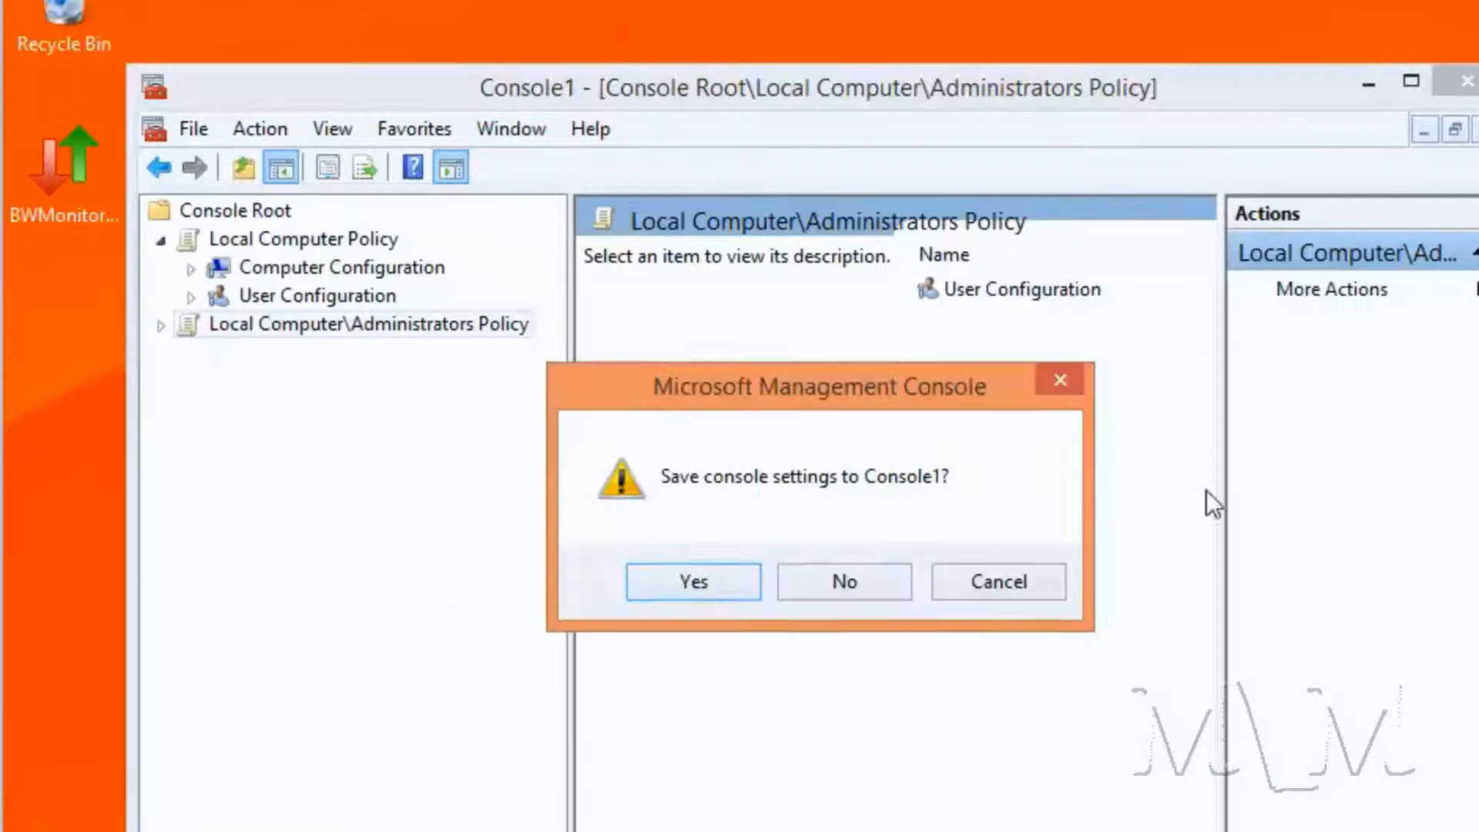
left_click(840, 586)
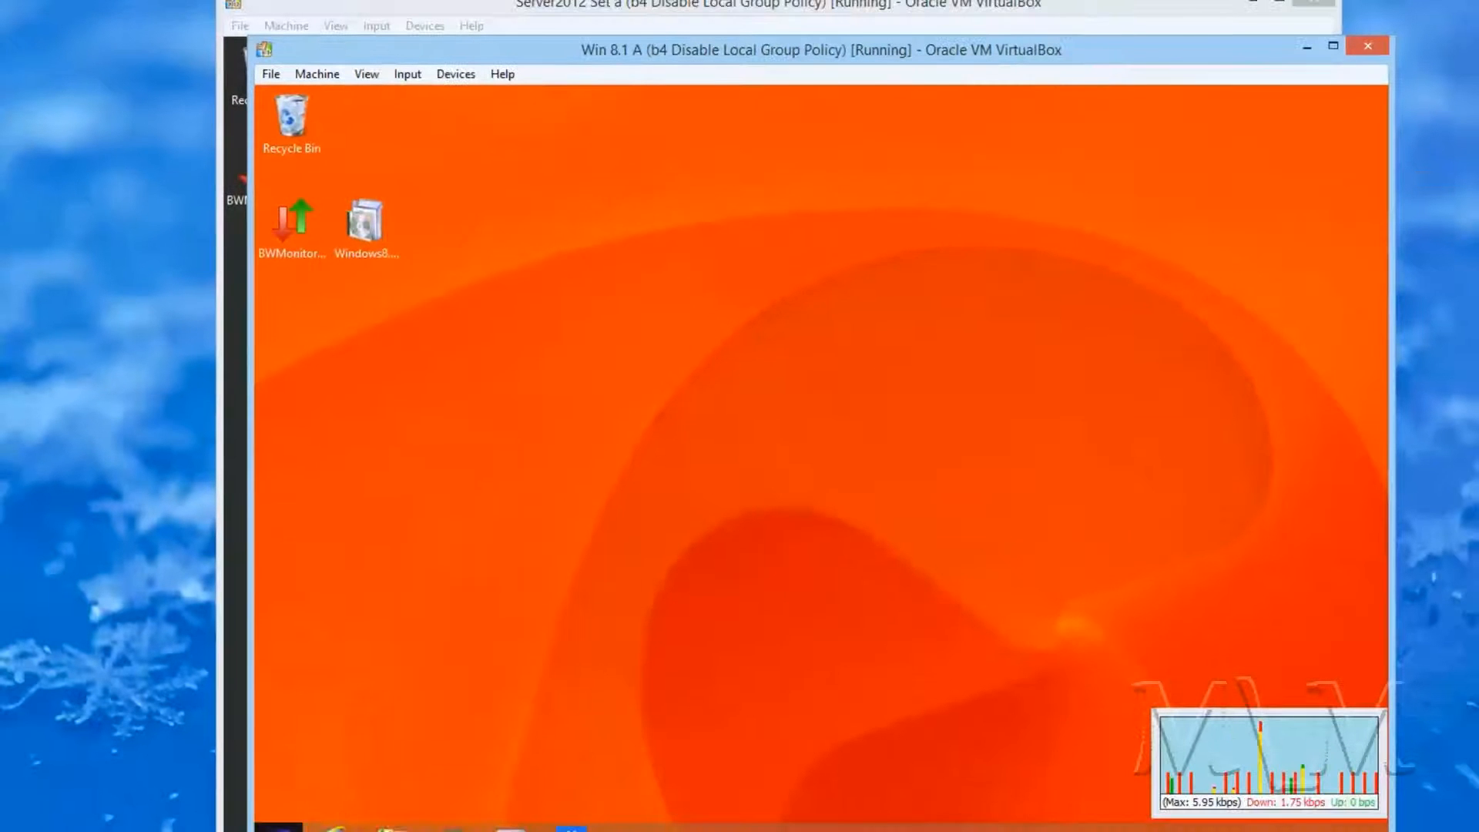
Open the Control Panel on the Win 8.1 machine to check which items are available, and close it.
right_click(278, 827)
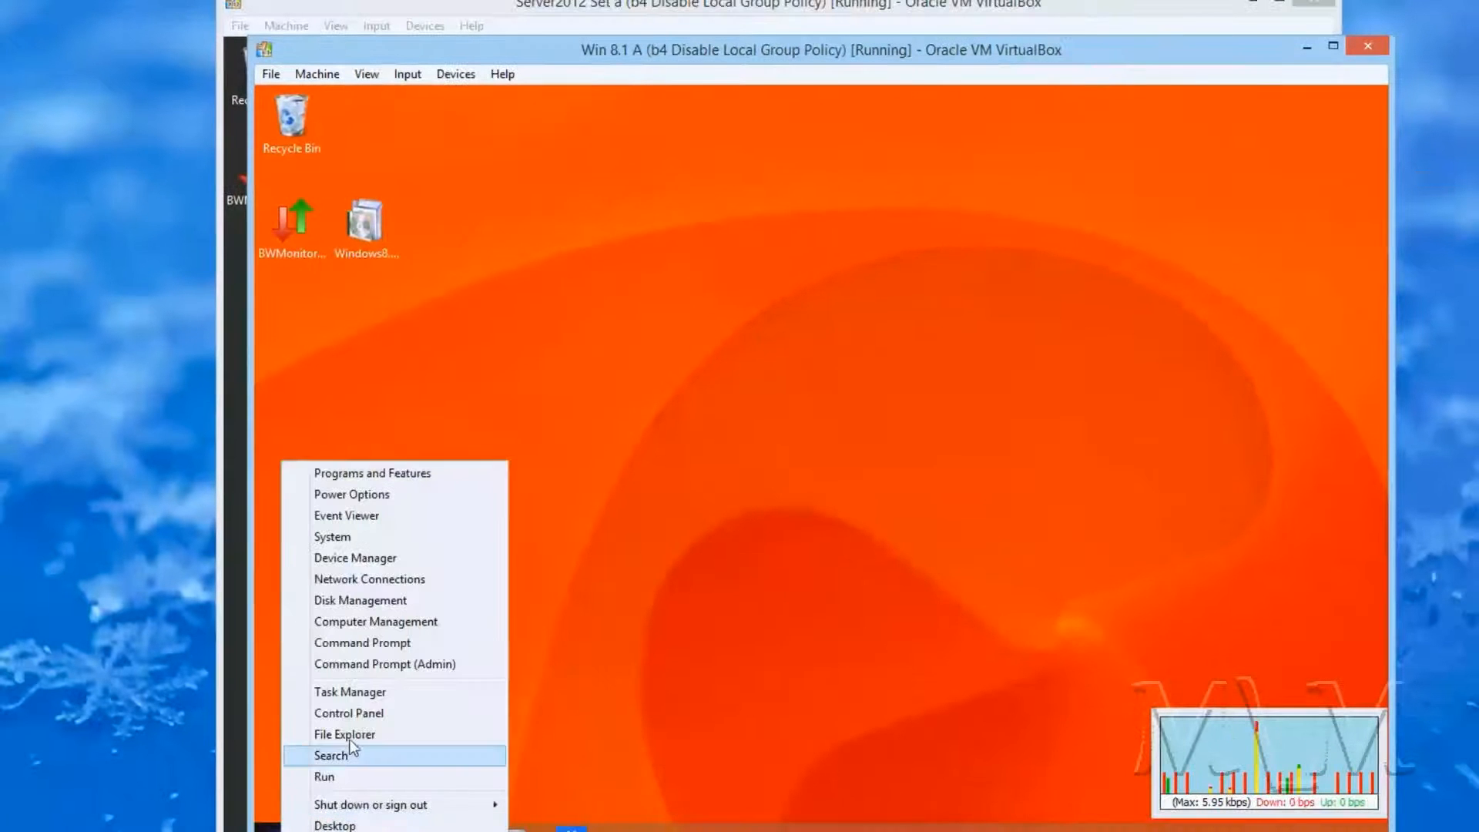
left_click(361, 713)
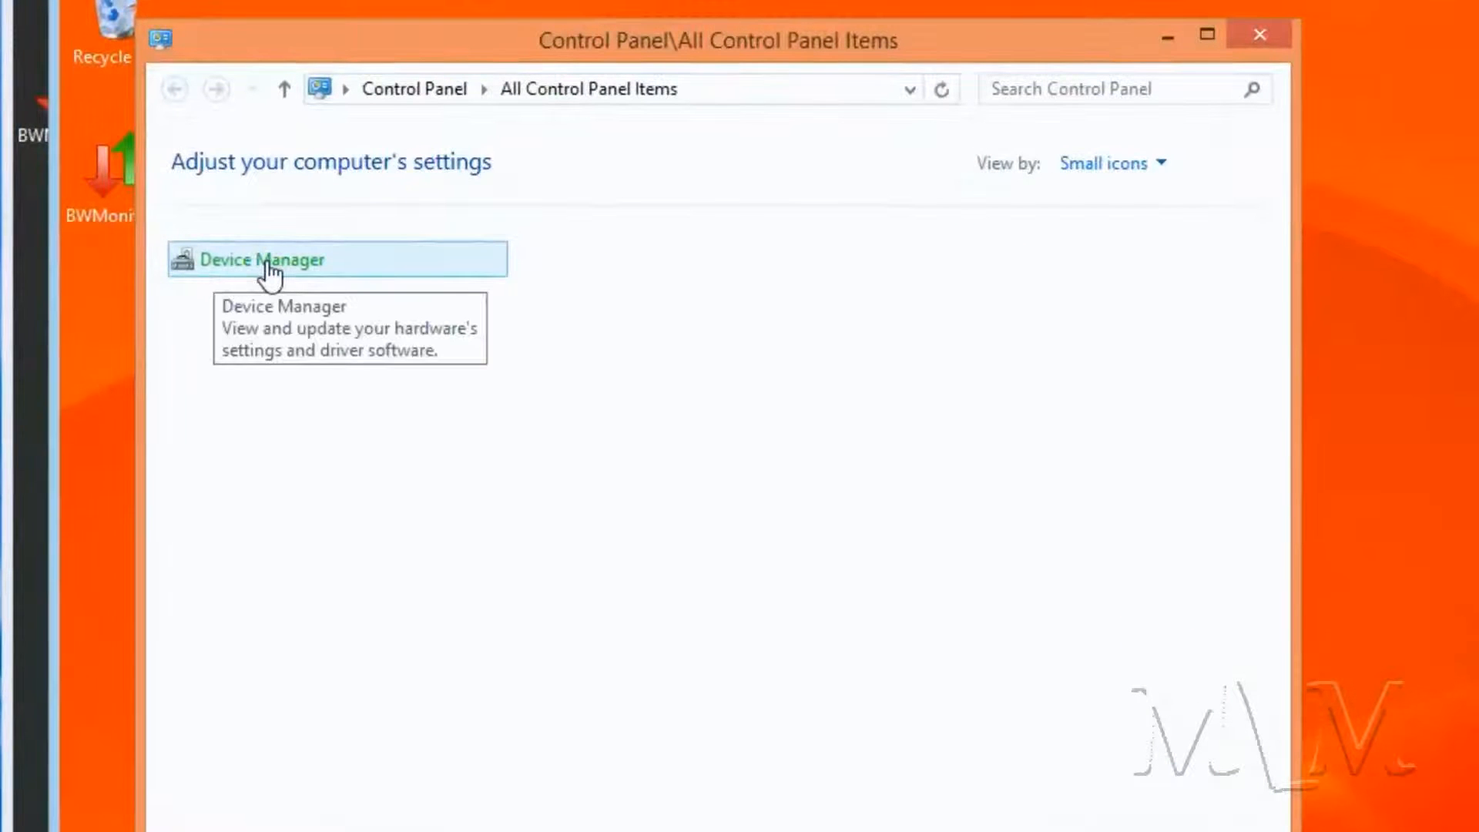
left_click(1258, 33)
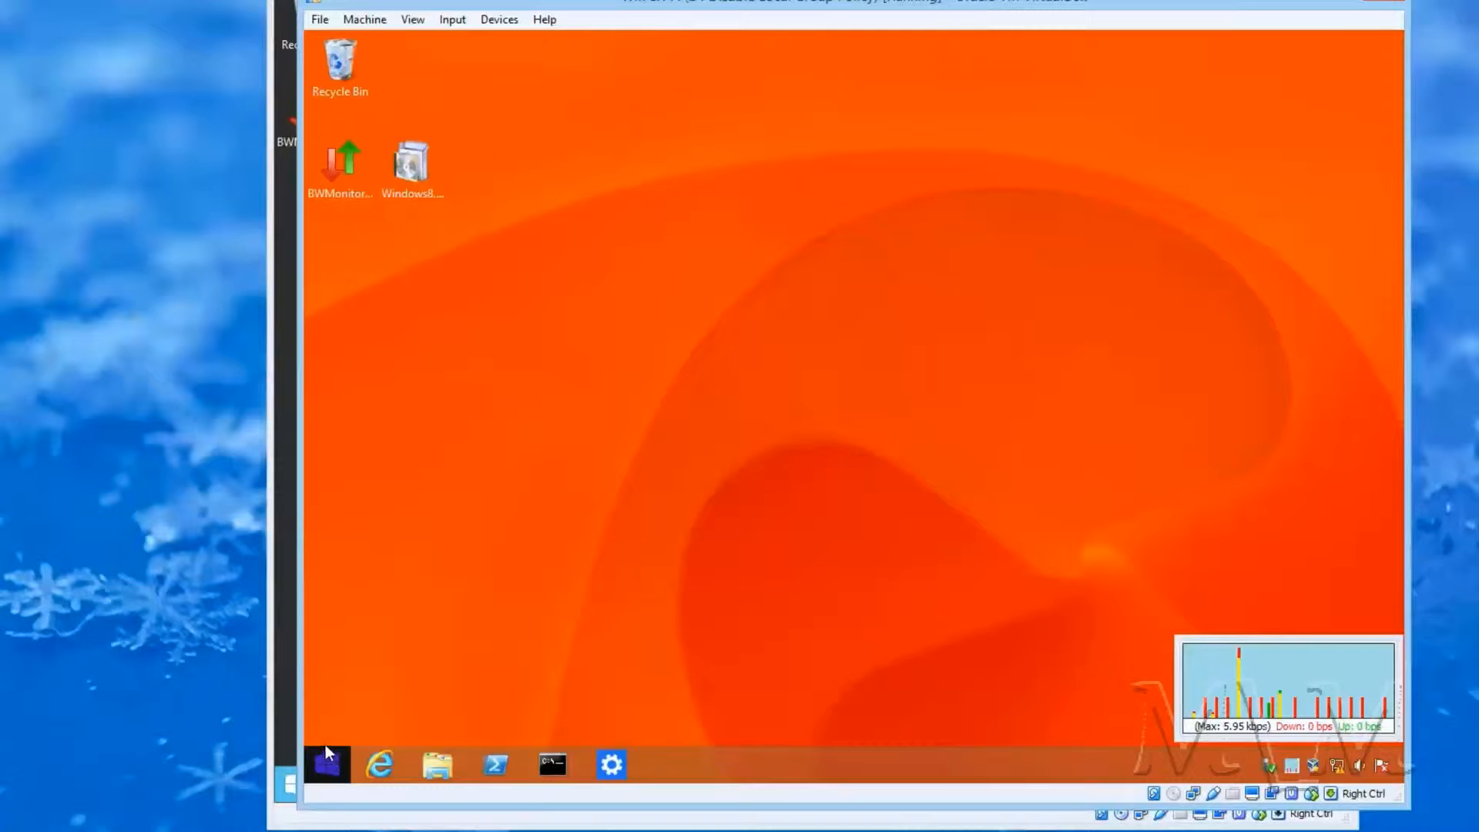
Switch to the Server2012 virtual machine and open Active Directory Users and Computers by running dsa.msc.
left_click(289, 736)
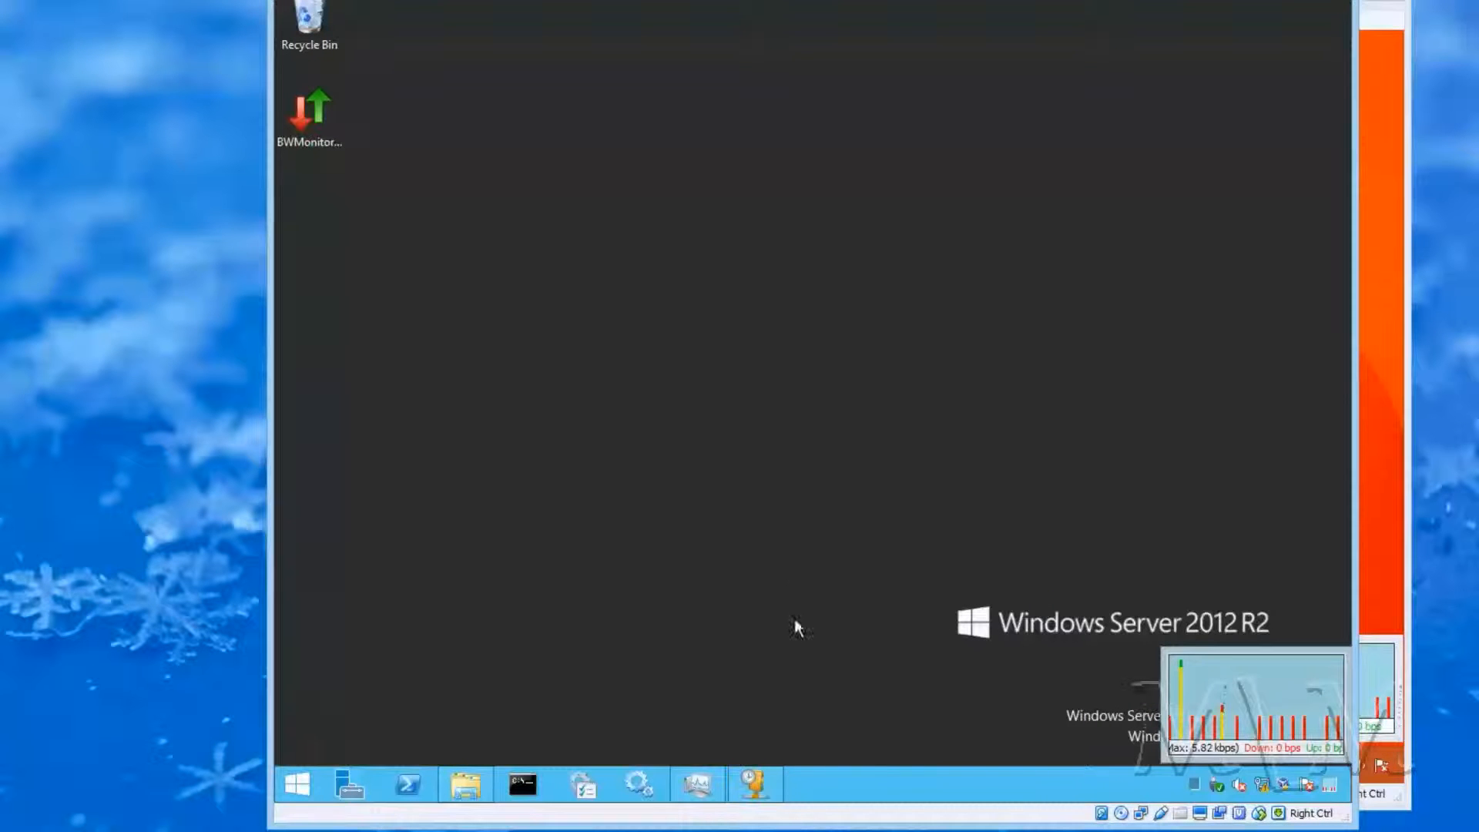
key("super+r")
type("dsa")
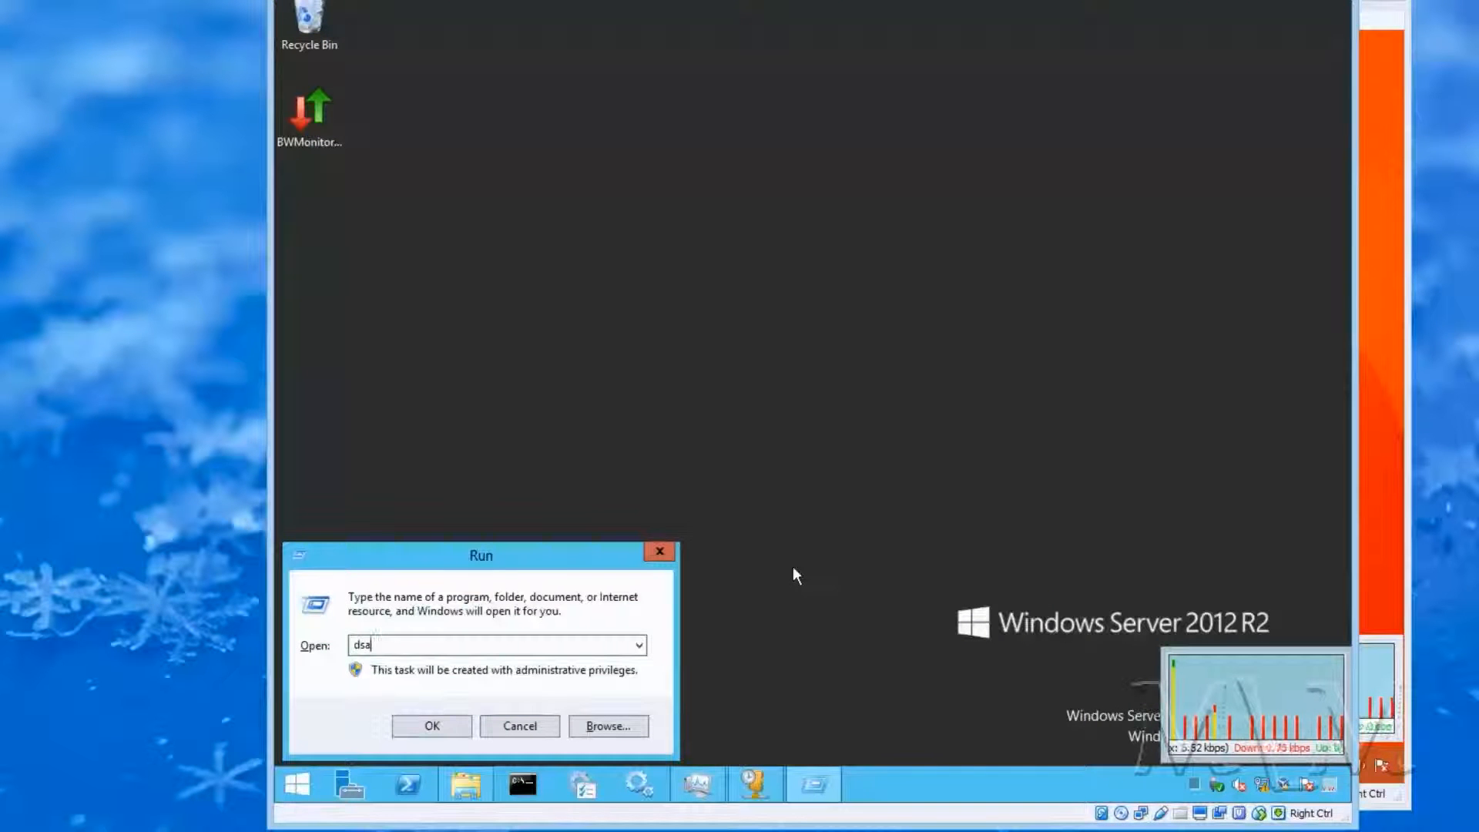
type(".msc")
key("Return")
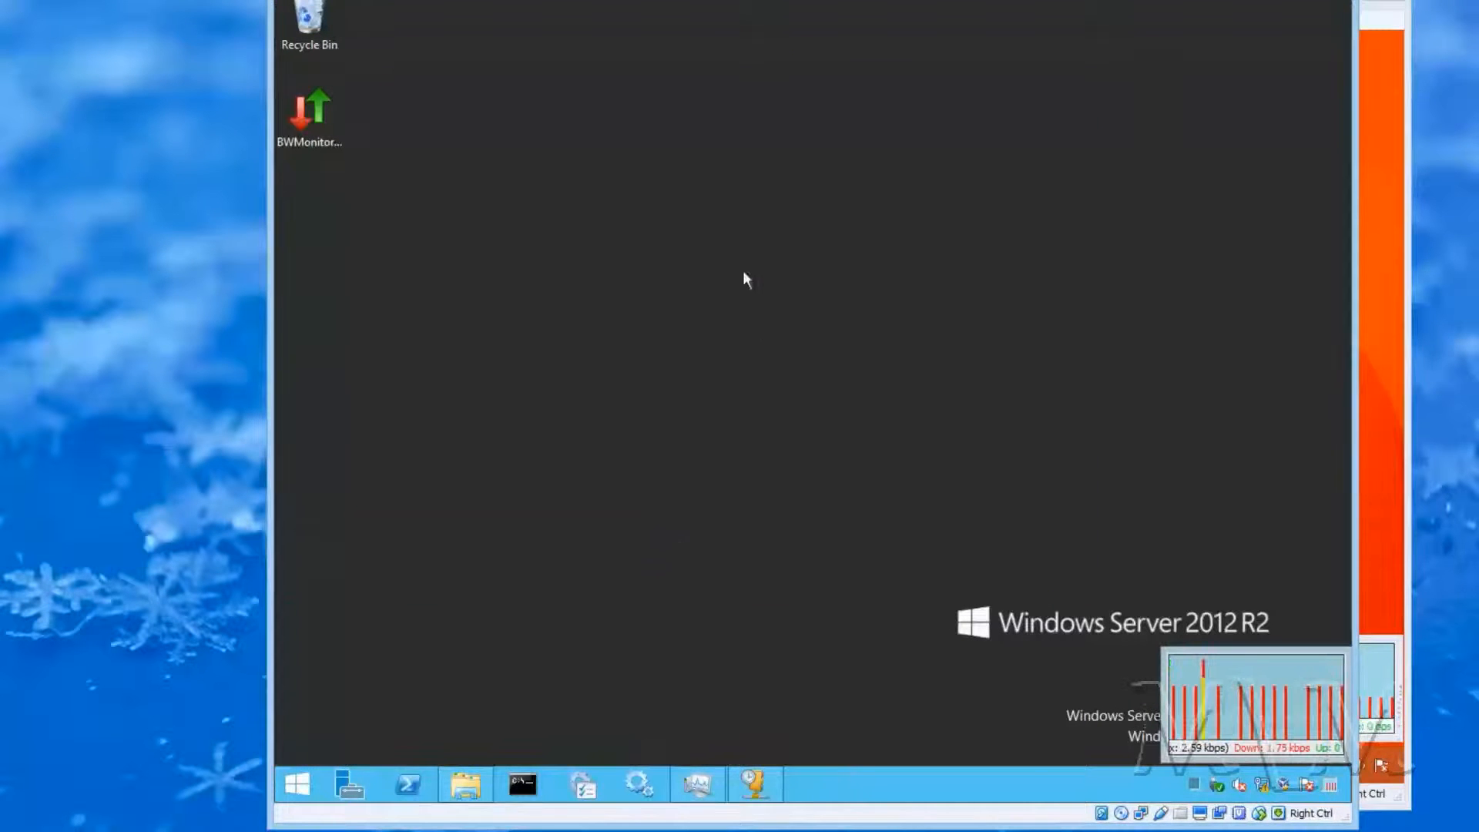
Check the member list of the Helpdesk group in the CLT Admins organizational unit and close its properties.
double_click(644, 244)
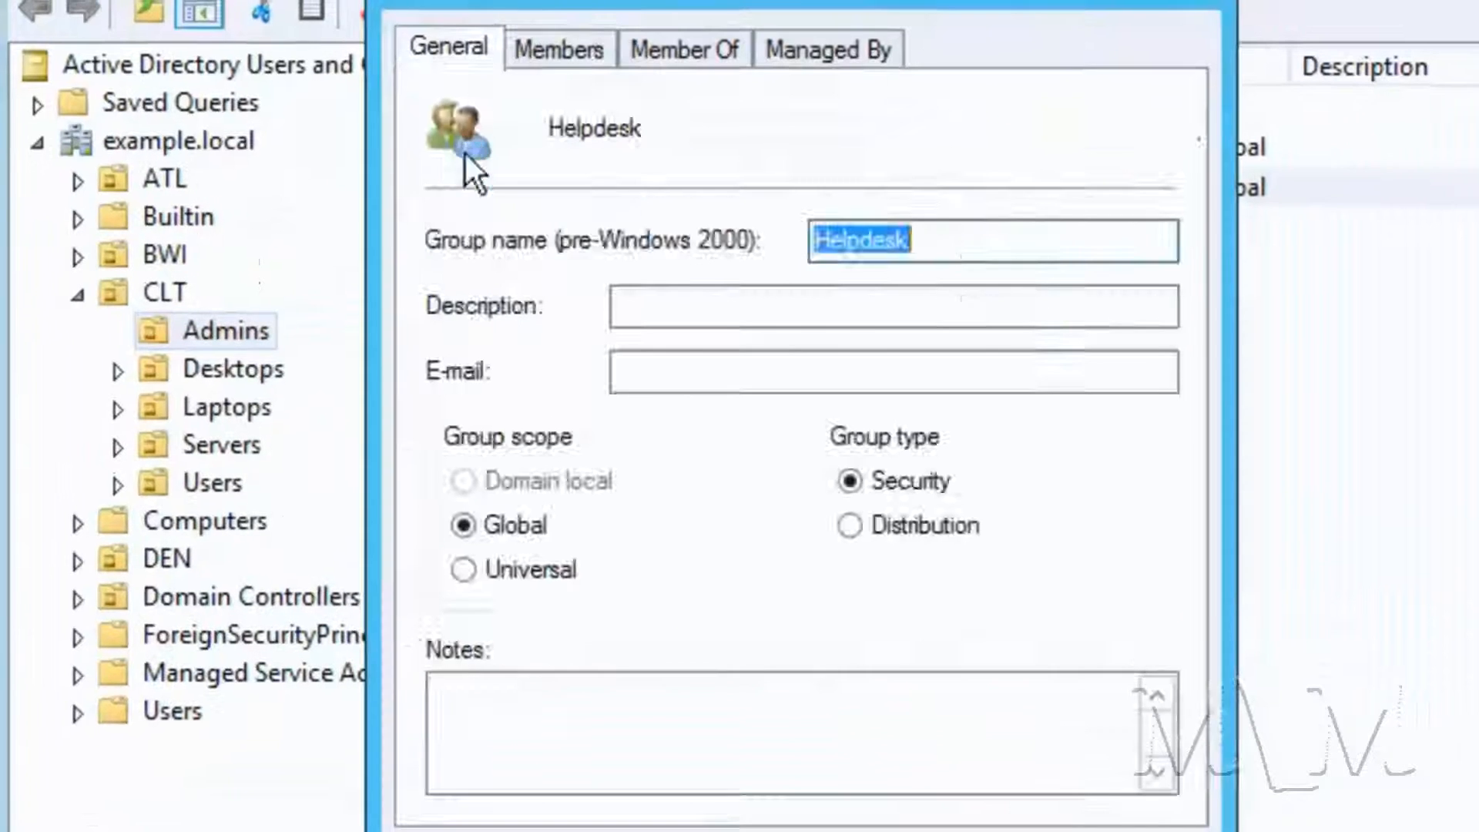
left_click(534, 57)
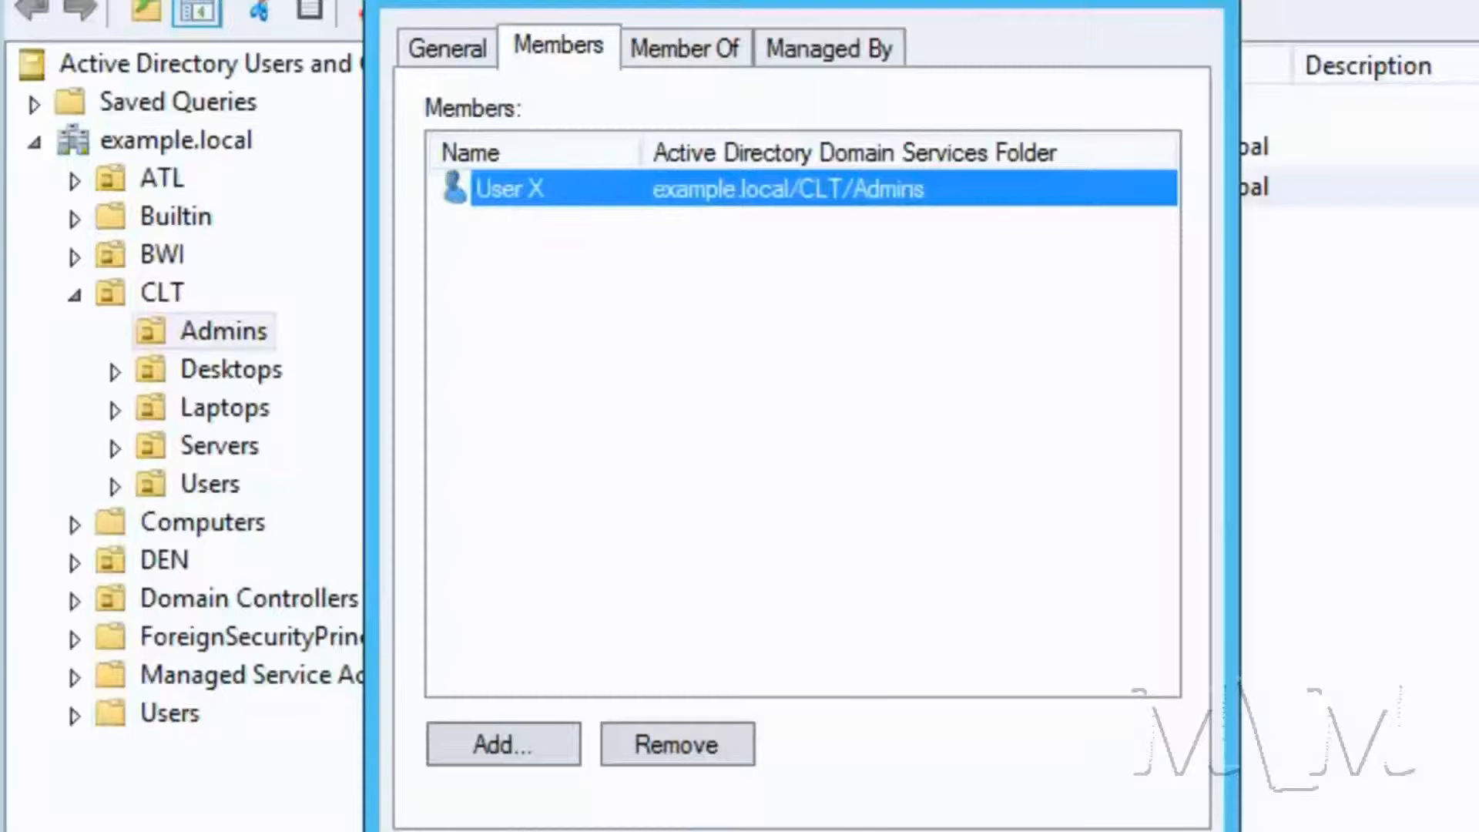
key("Escape")
Switch back to the Win 8.1 virtual machine and sign out of the current account.
left_click(1299, 520)
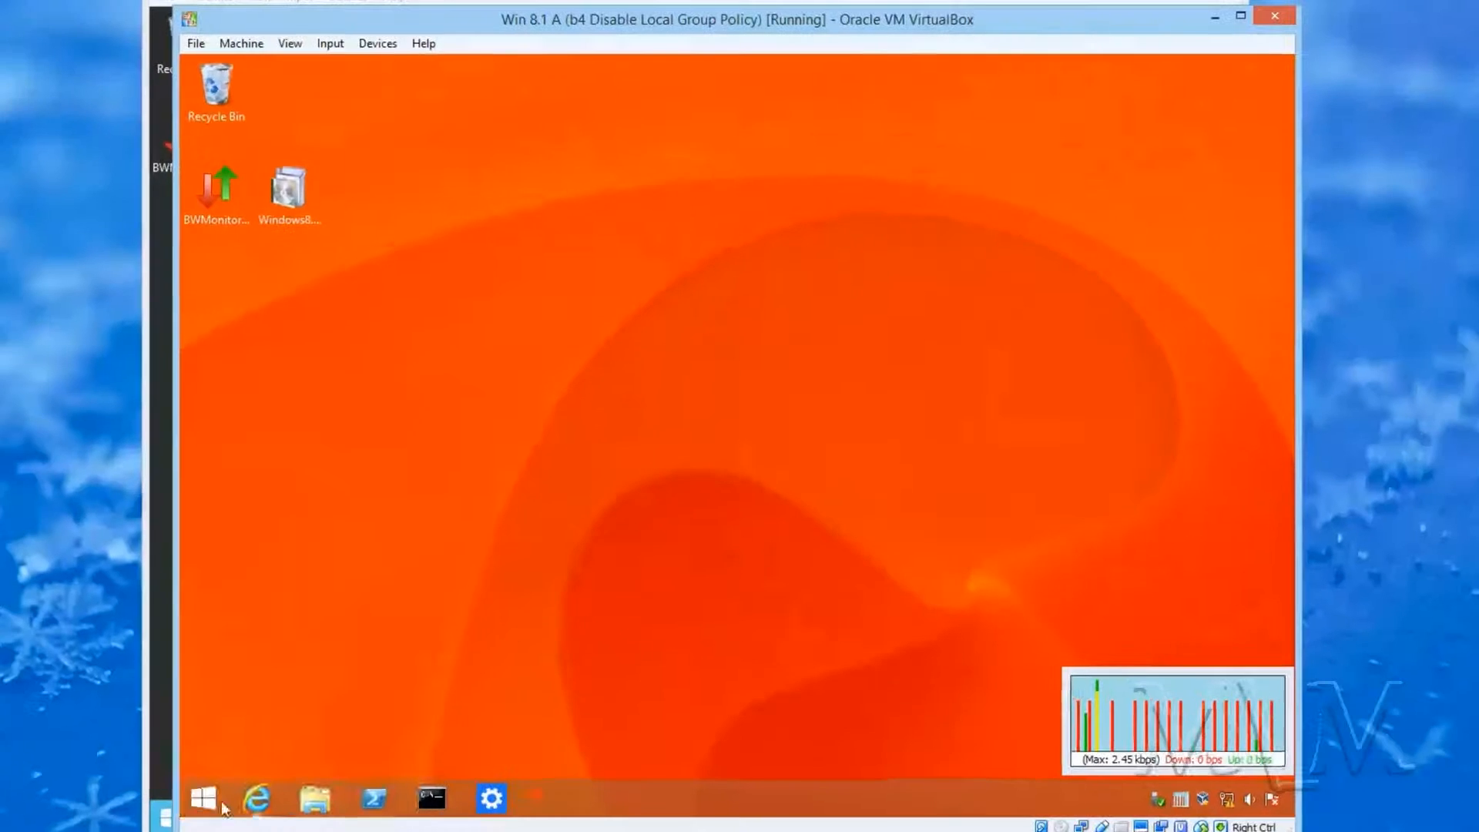
right_click(206, 801)
mouse_move(264, 765)
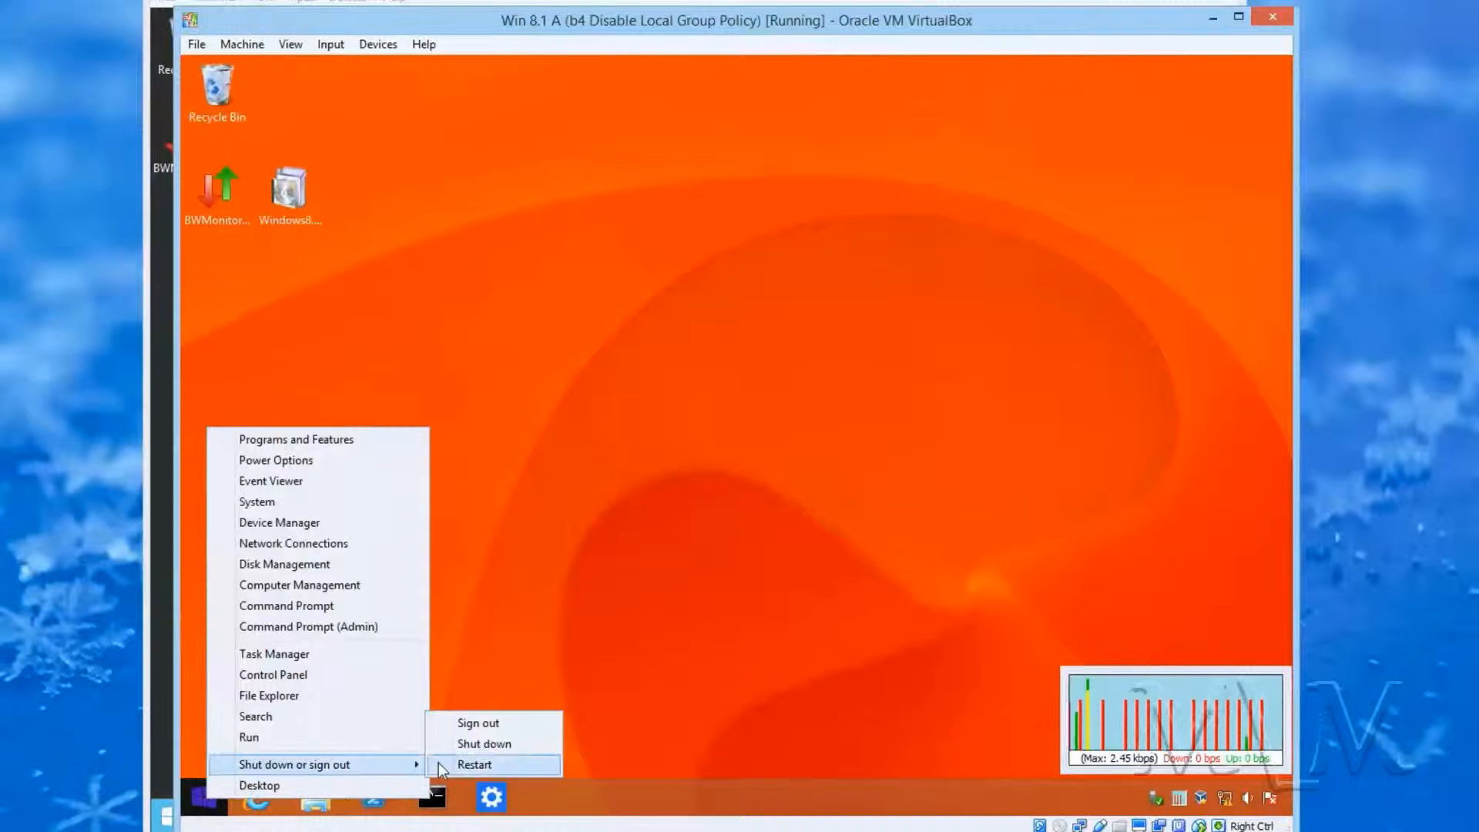
left_click(497, 723)
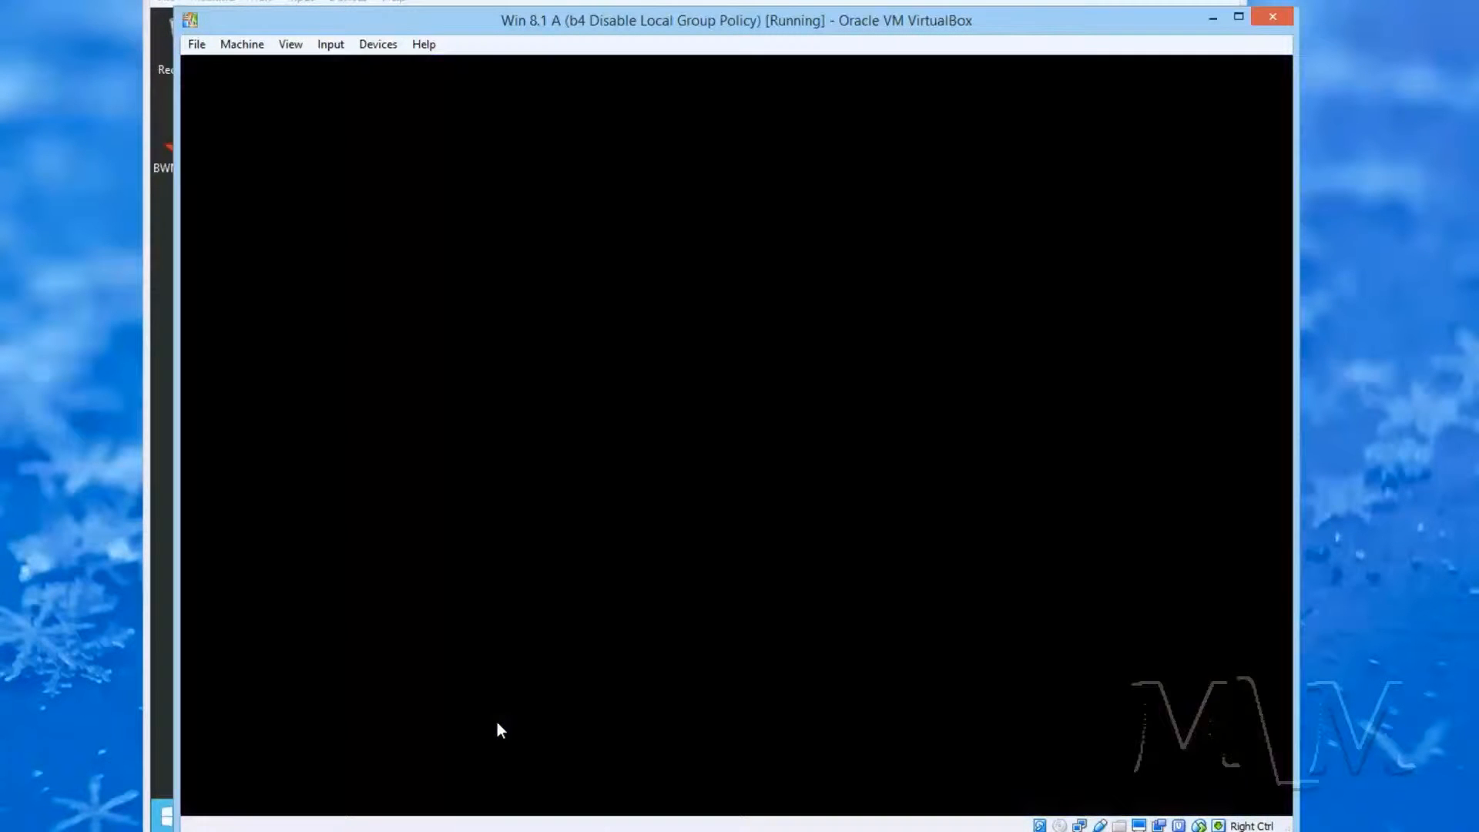
Sign in to the EXAMPLE domain as User X, entering the account password.
type("User")
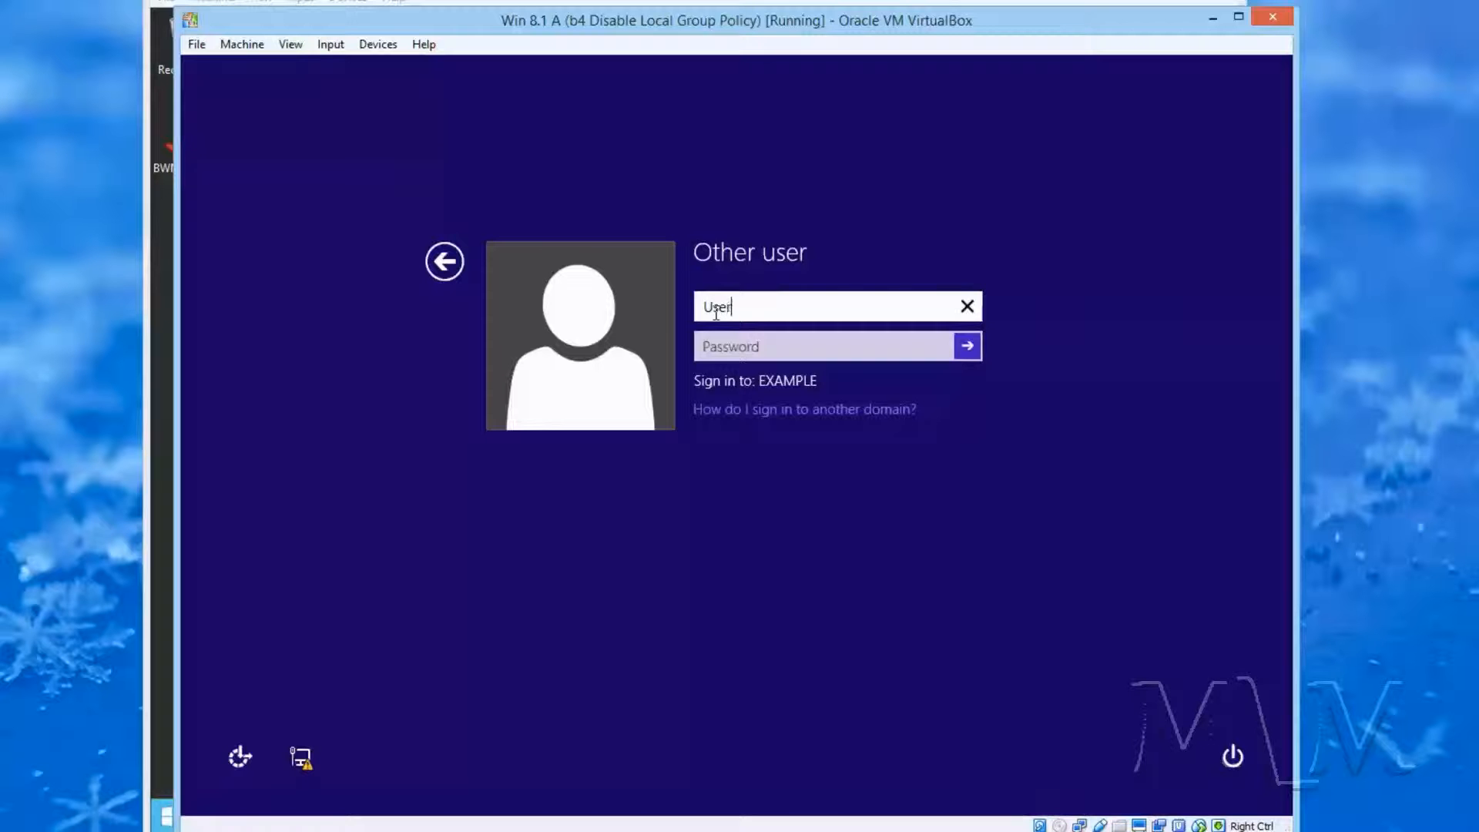
key("Tab")
type("••••••••")
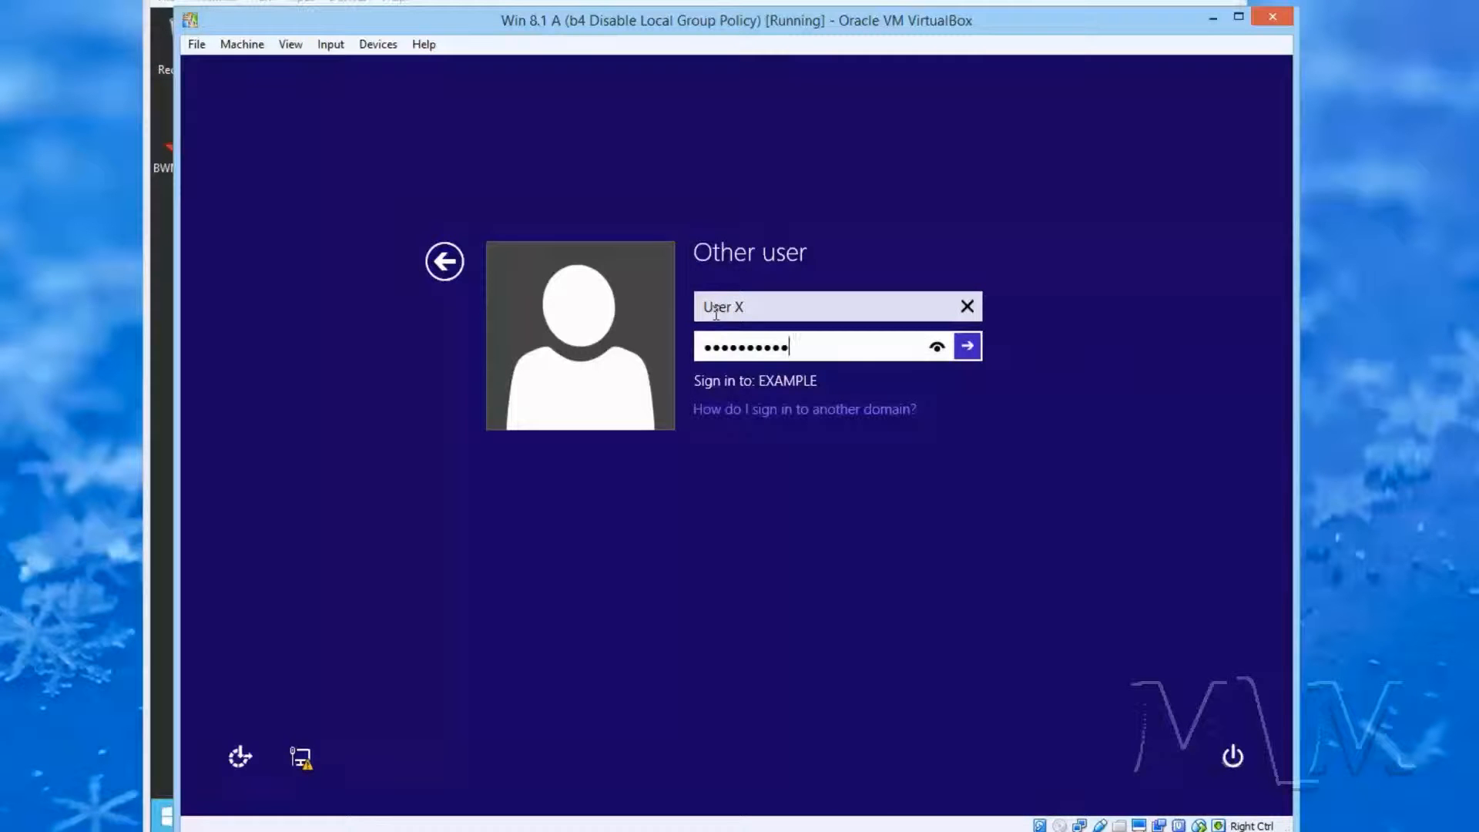
key("Return")
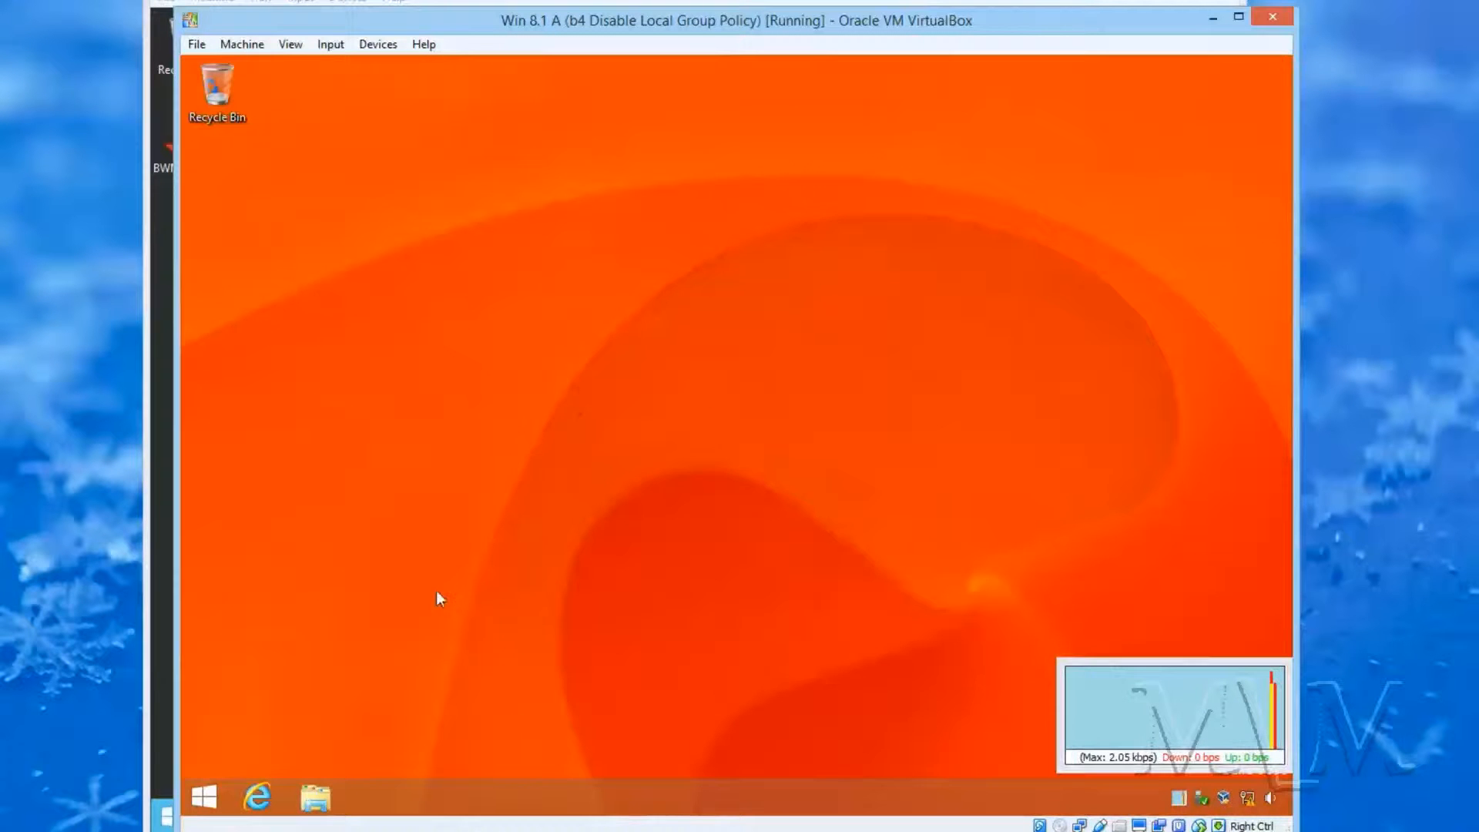
Force a group policy refresh with gpupdate /force in a command prompt and close the prompt.
key("super+r")
type("cmd")
key("Return")
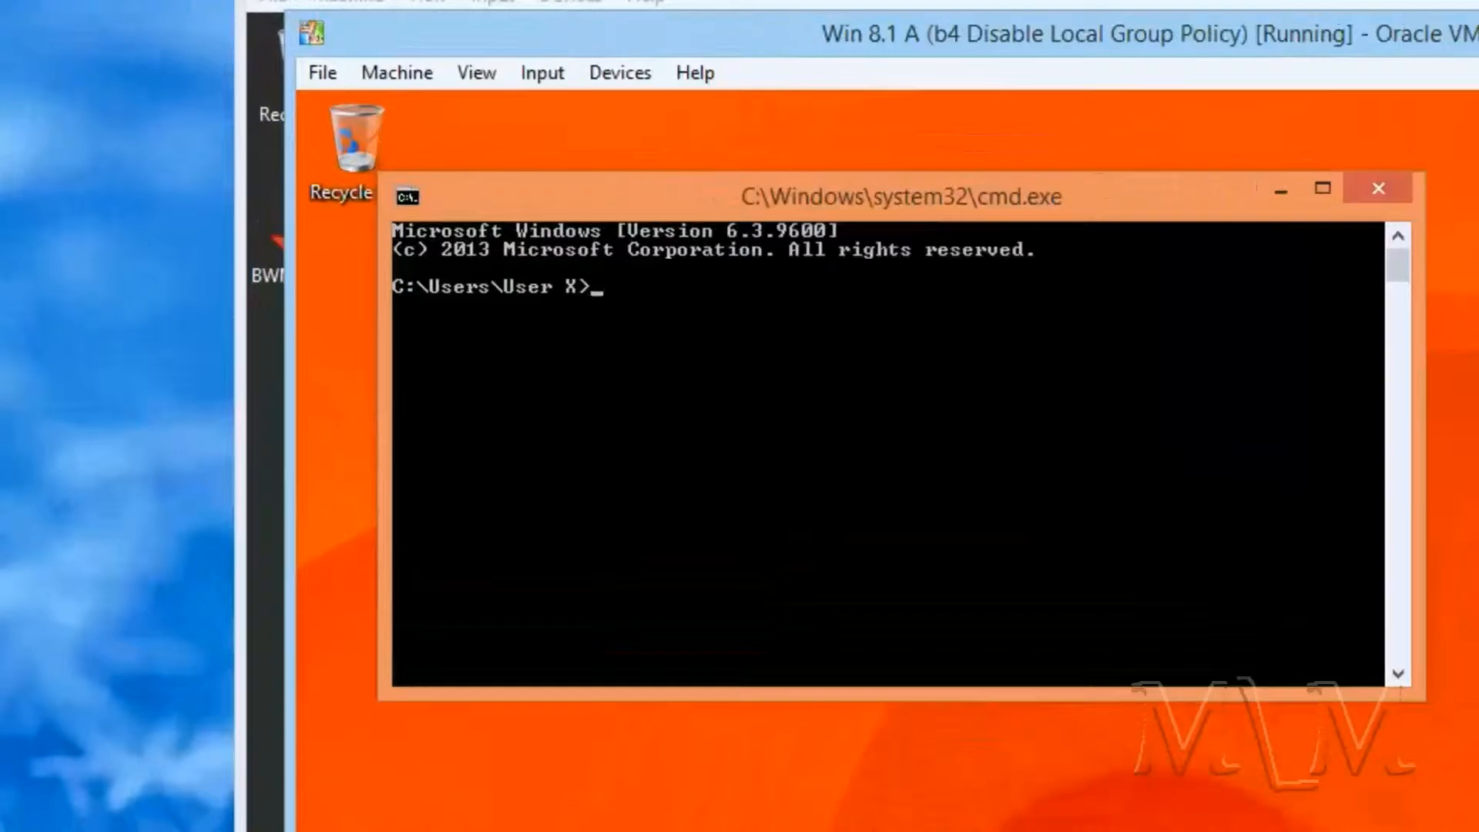
type("gpupdate")
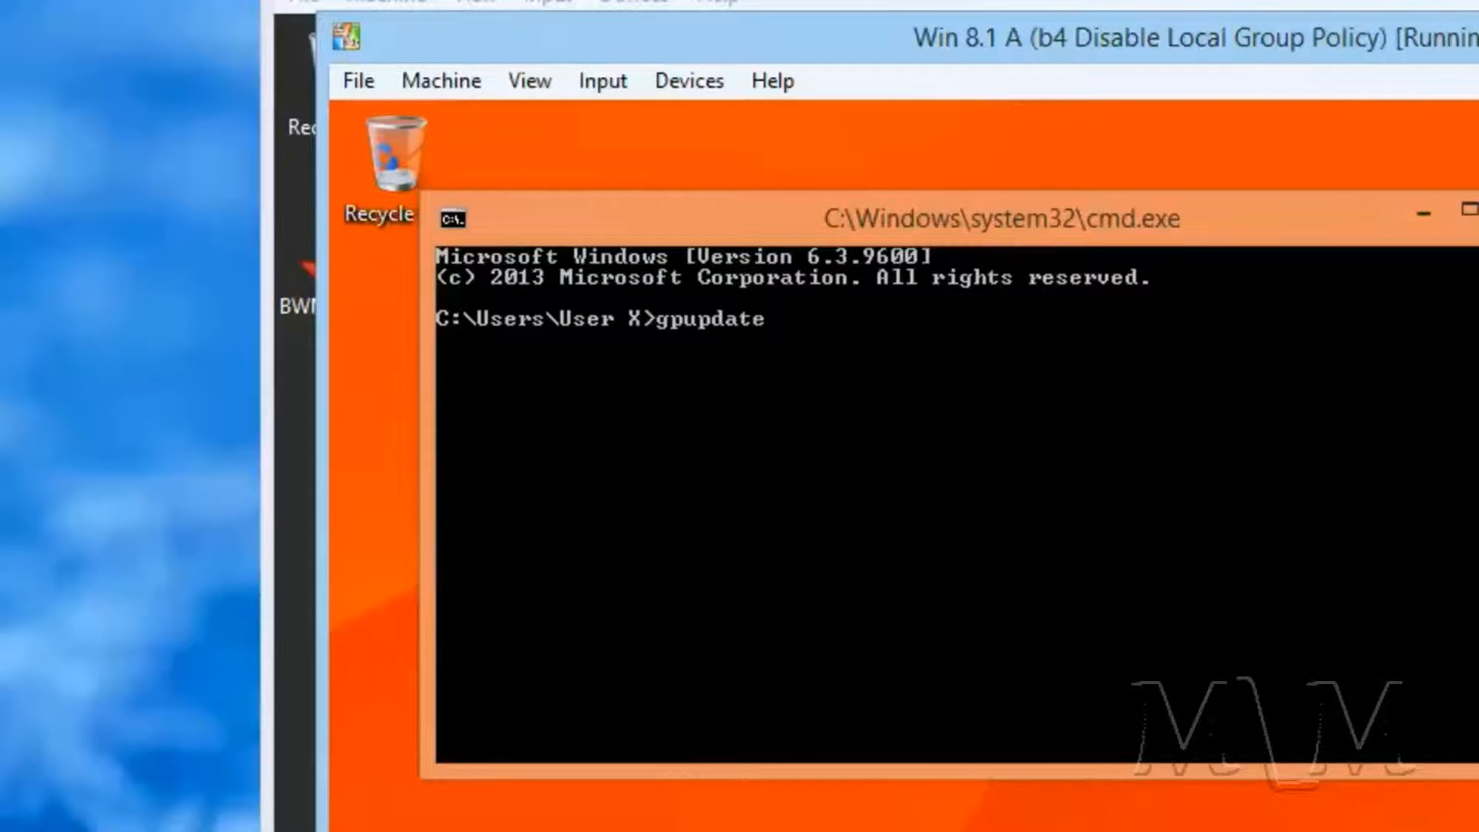
type(" /force")
key("Return")
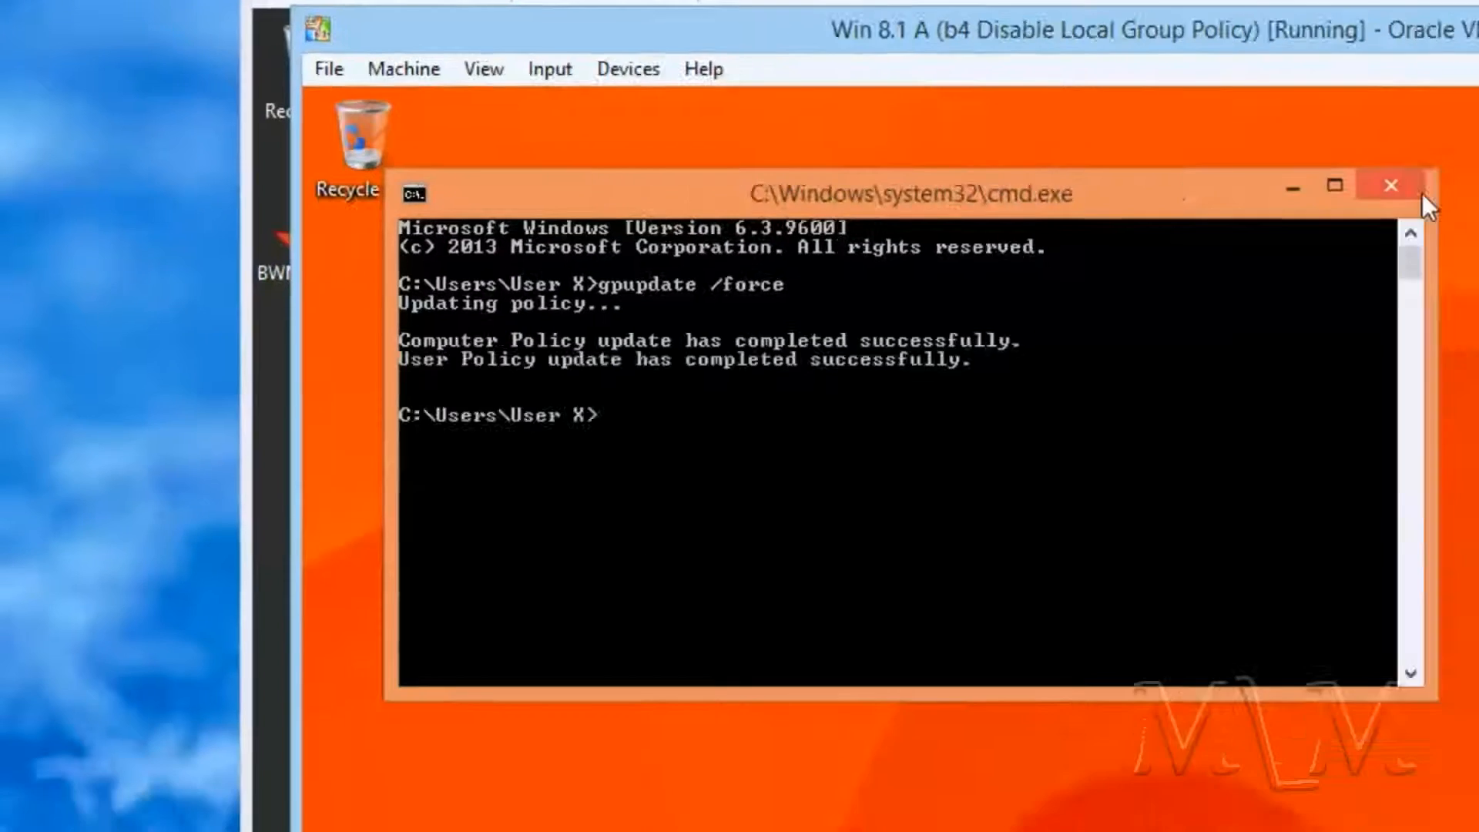
left_click(1391, 188)
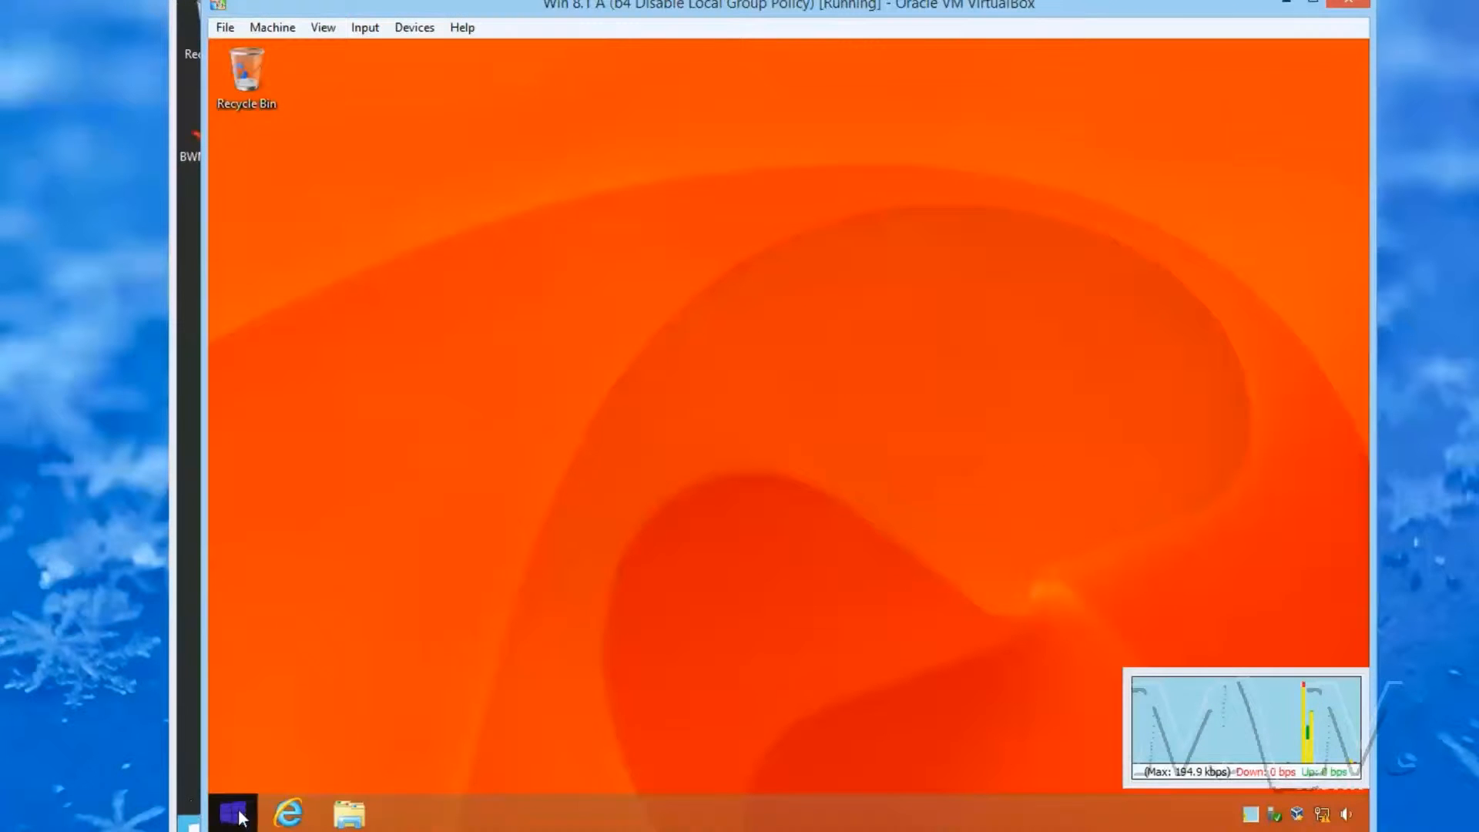
Try to open the Control Panel as User X and dismiss the resulting message.
right_click(240, 817)
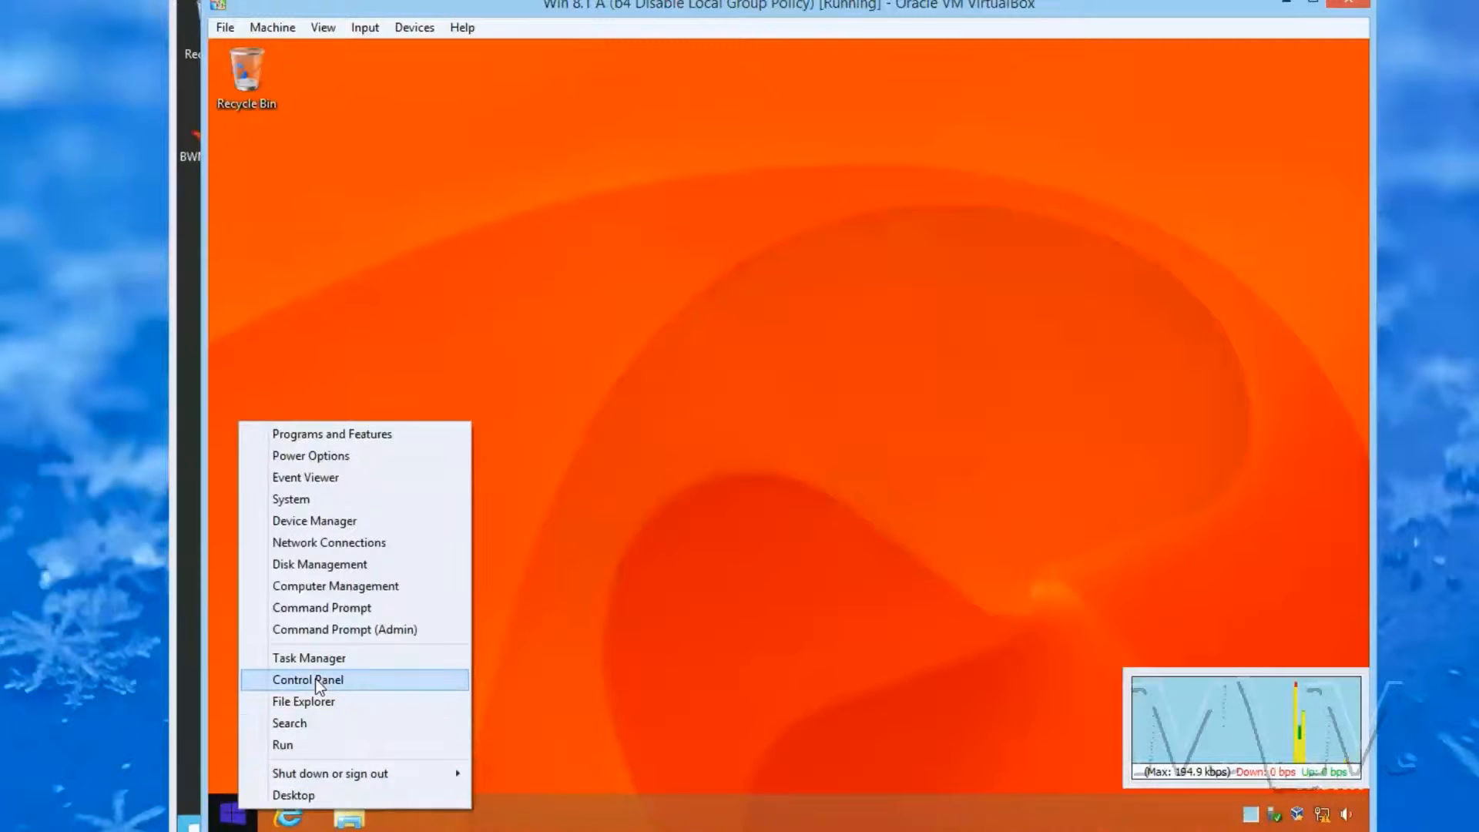
left_click(318, 683)
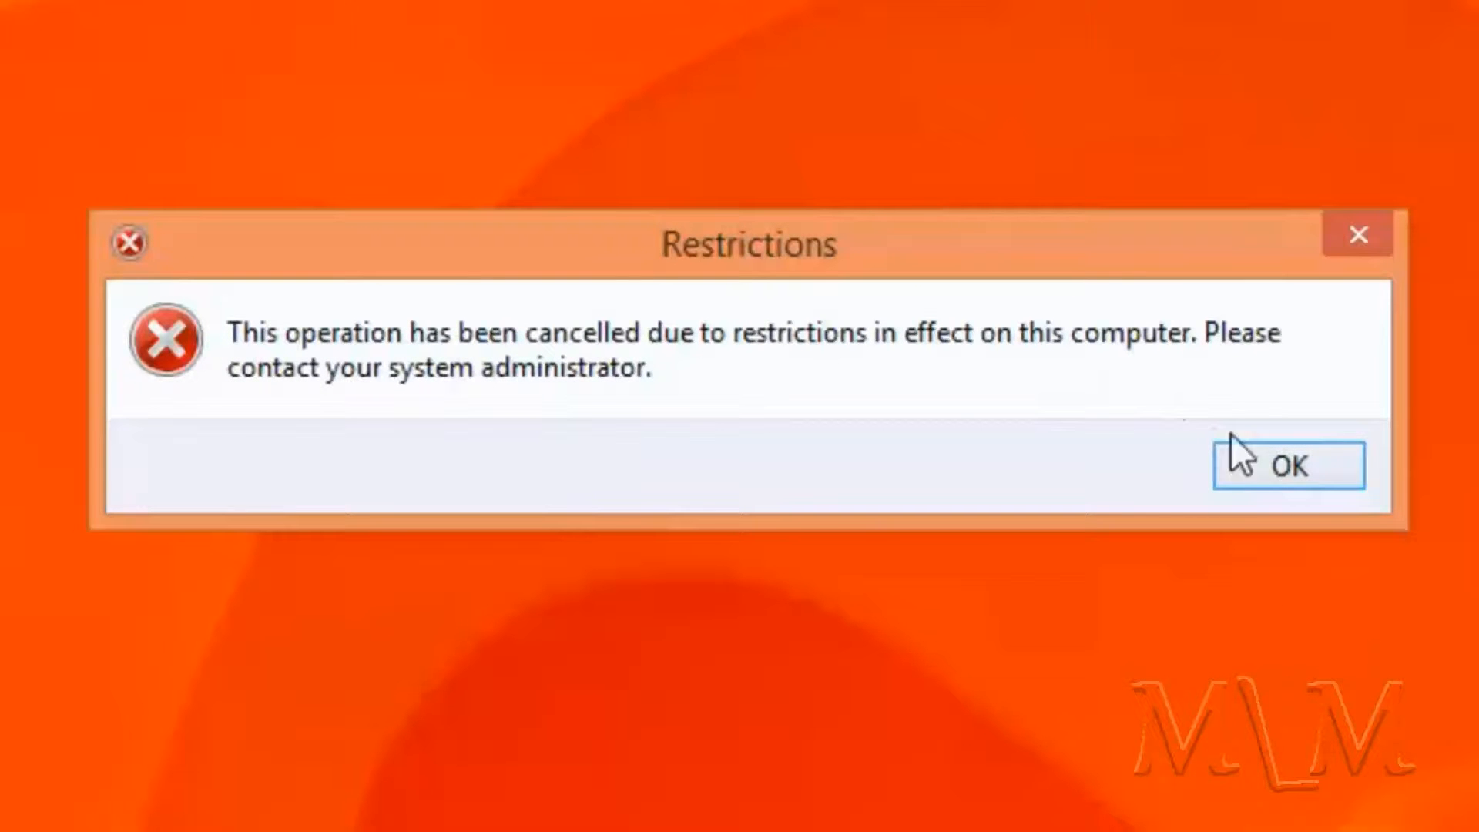
left_click(1297, 470)
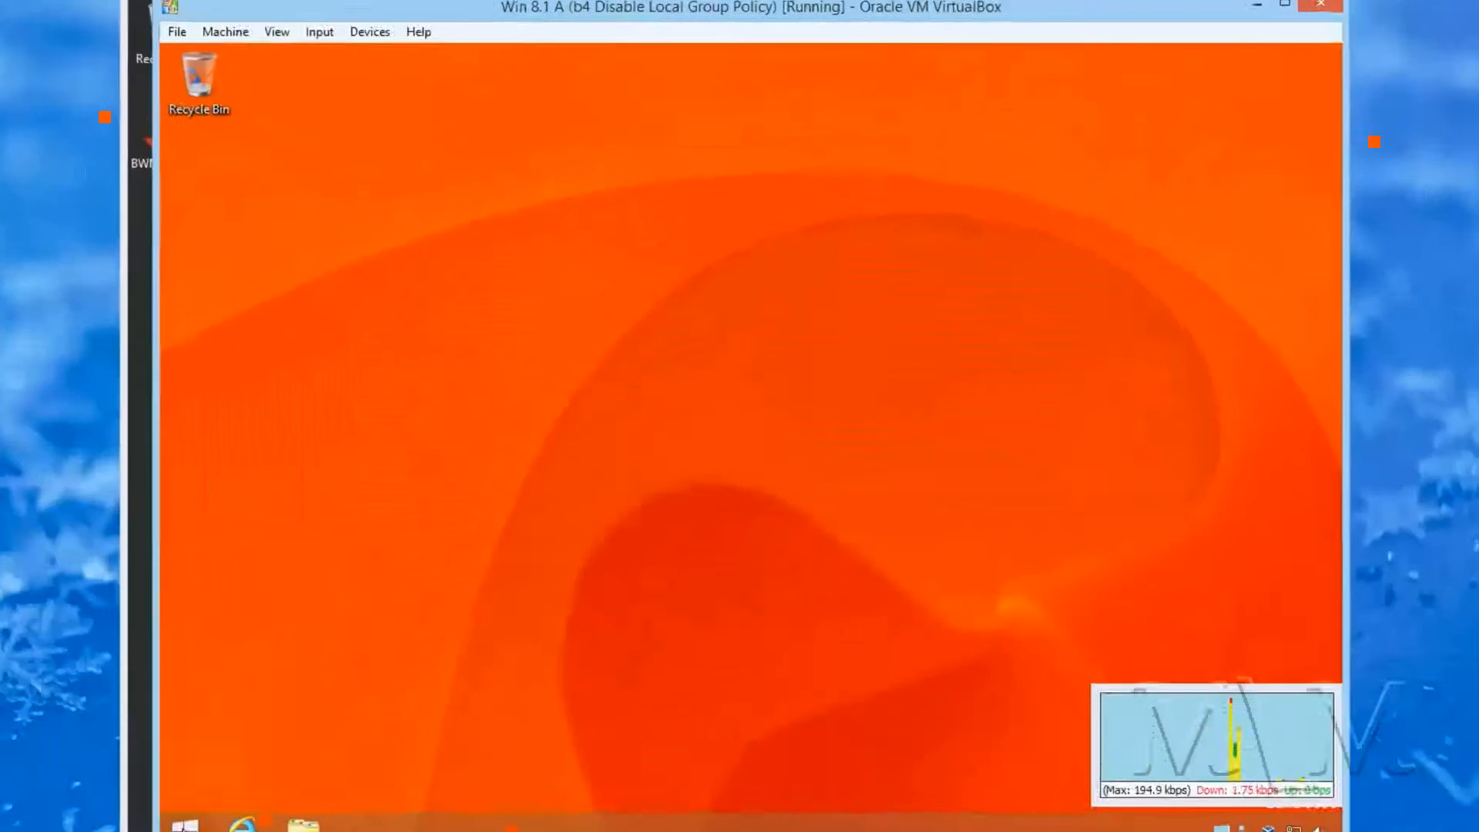
Sign User X out of the Win 8.1 machine.
right_click(185, 827)
mouse_move(343, 795)
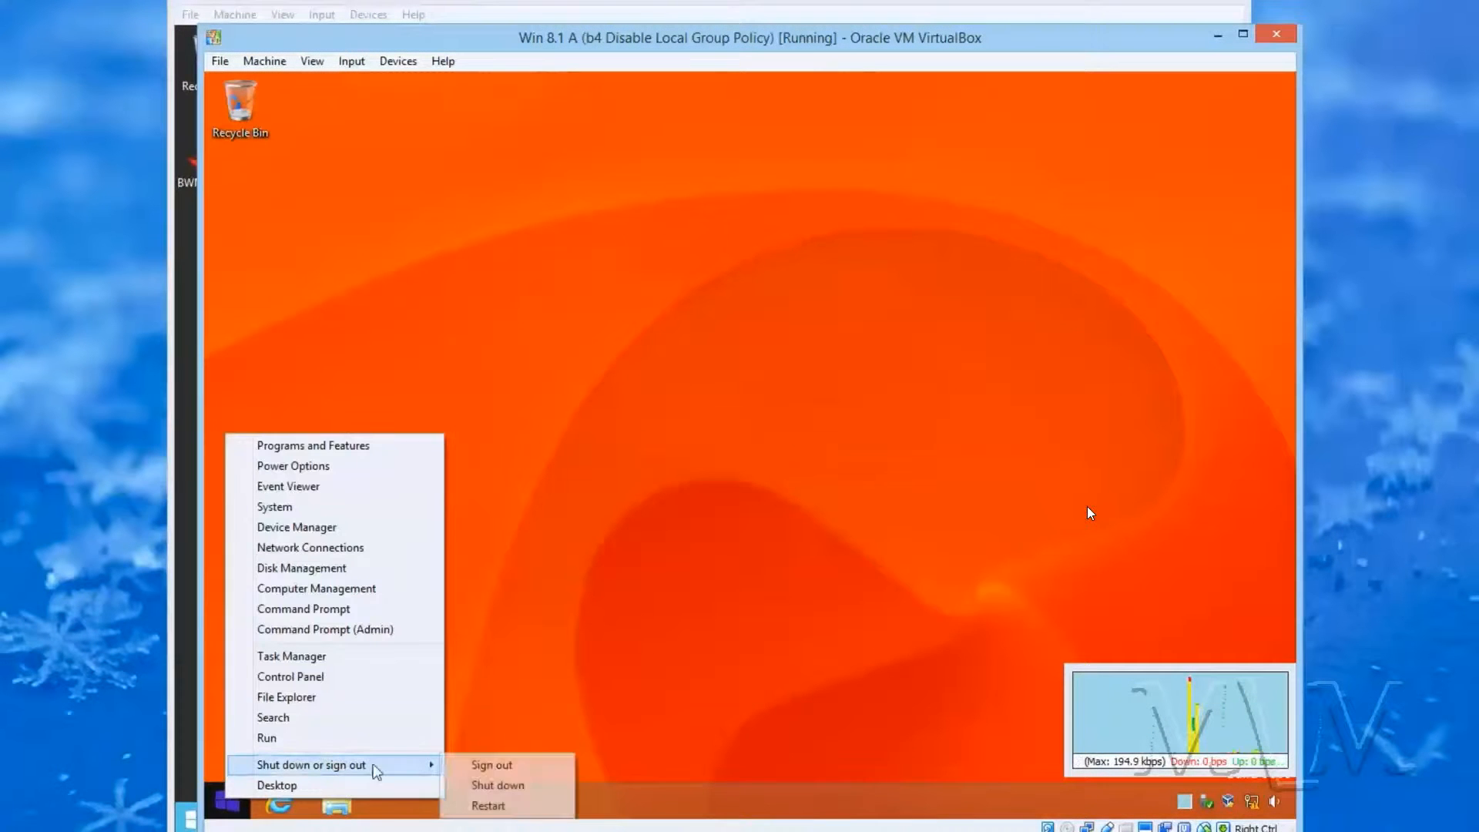
left_click(485, 765)
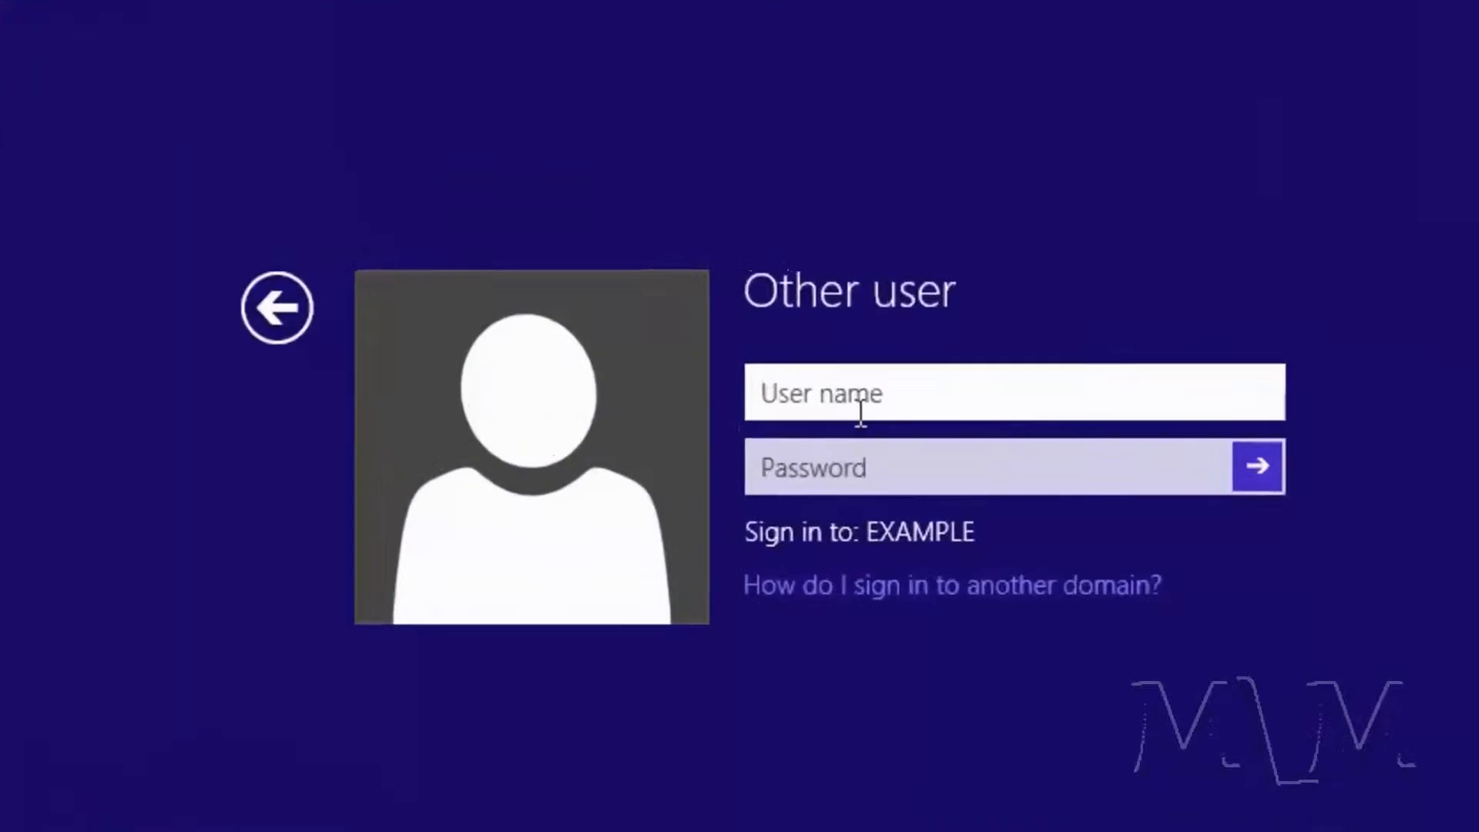
Sign in to the local computer as .\localadmin, entering the account password.
type(".\\l")
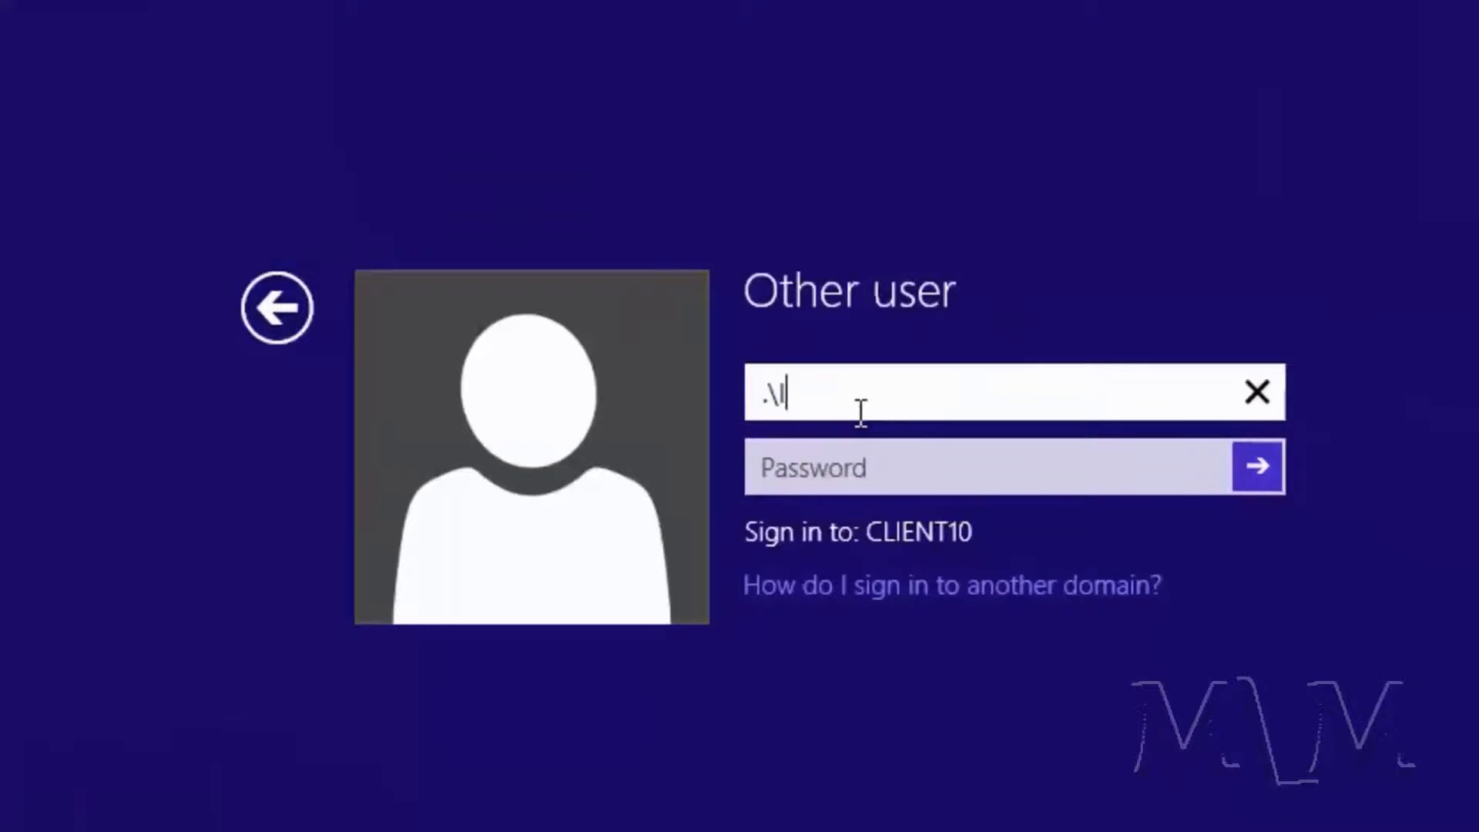
type("ocaladmin")
key("Tab")
type("***********")
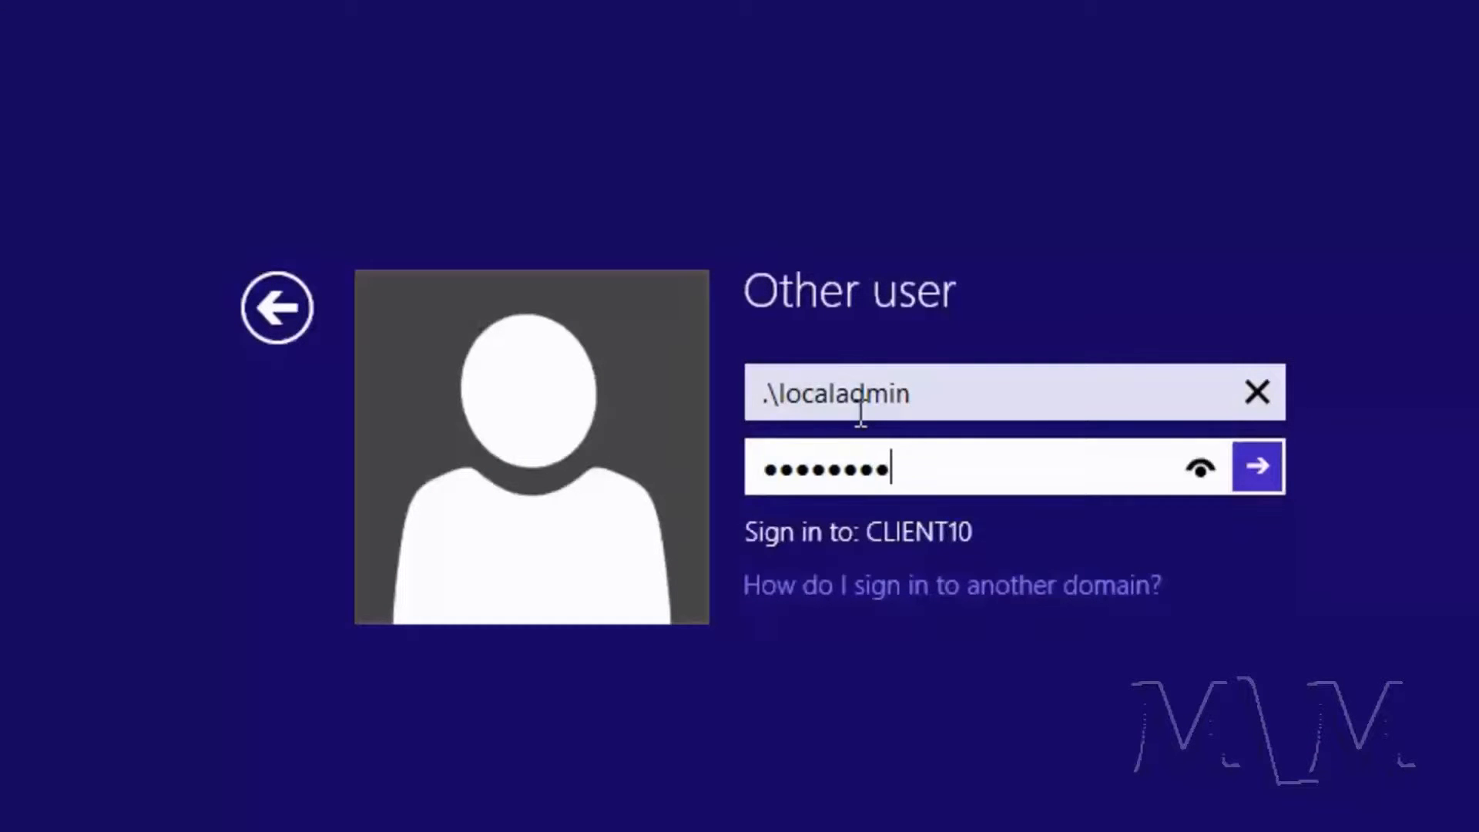
key("Return")
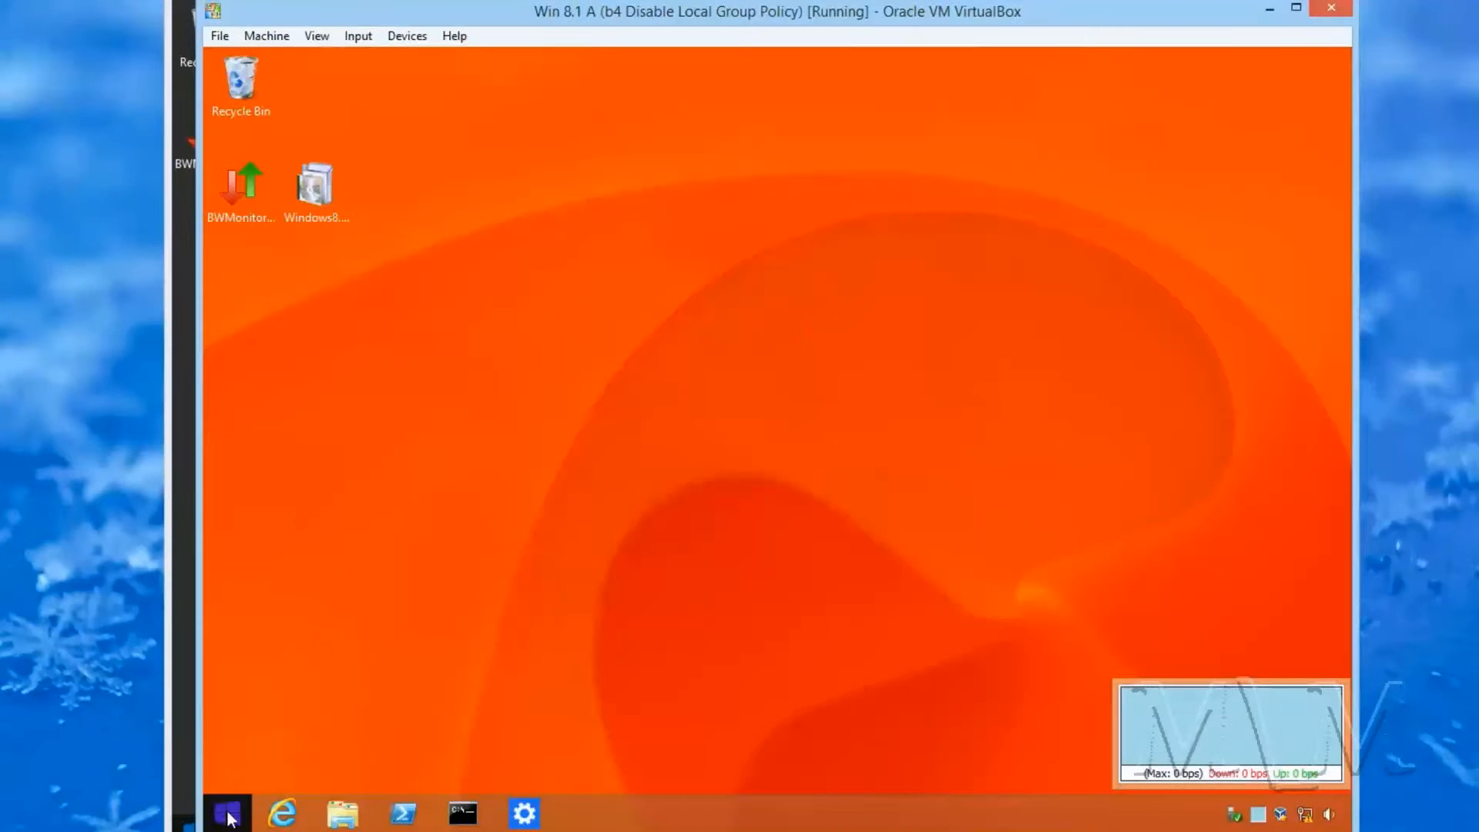
Open the Control Panel as the local administrator to check which items are available.
right_click(228, 815)
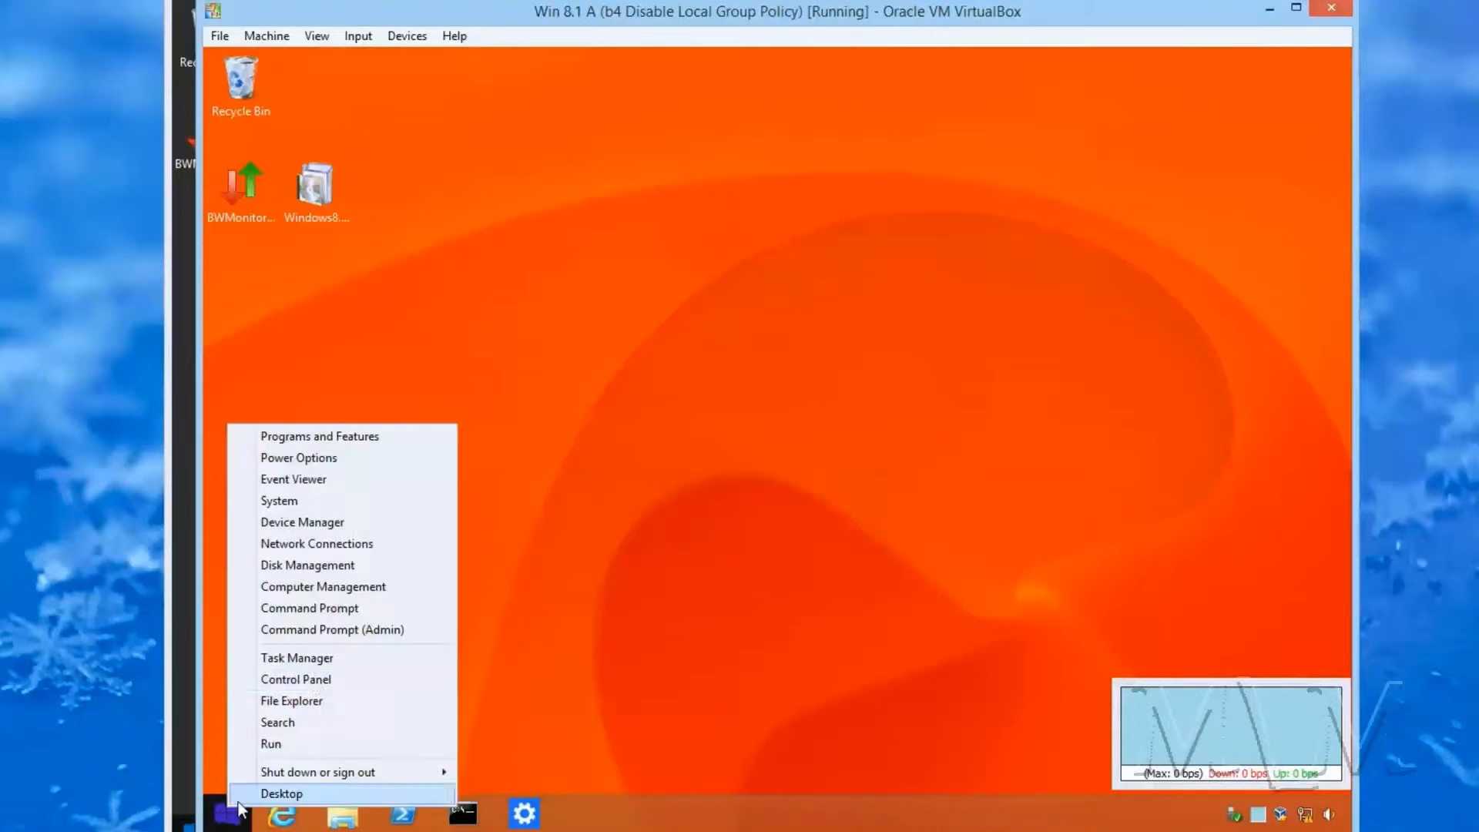
left_click(315, 681)
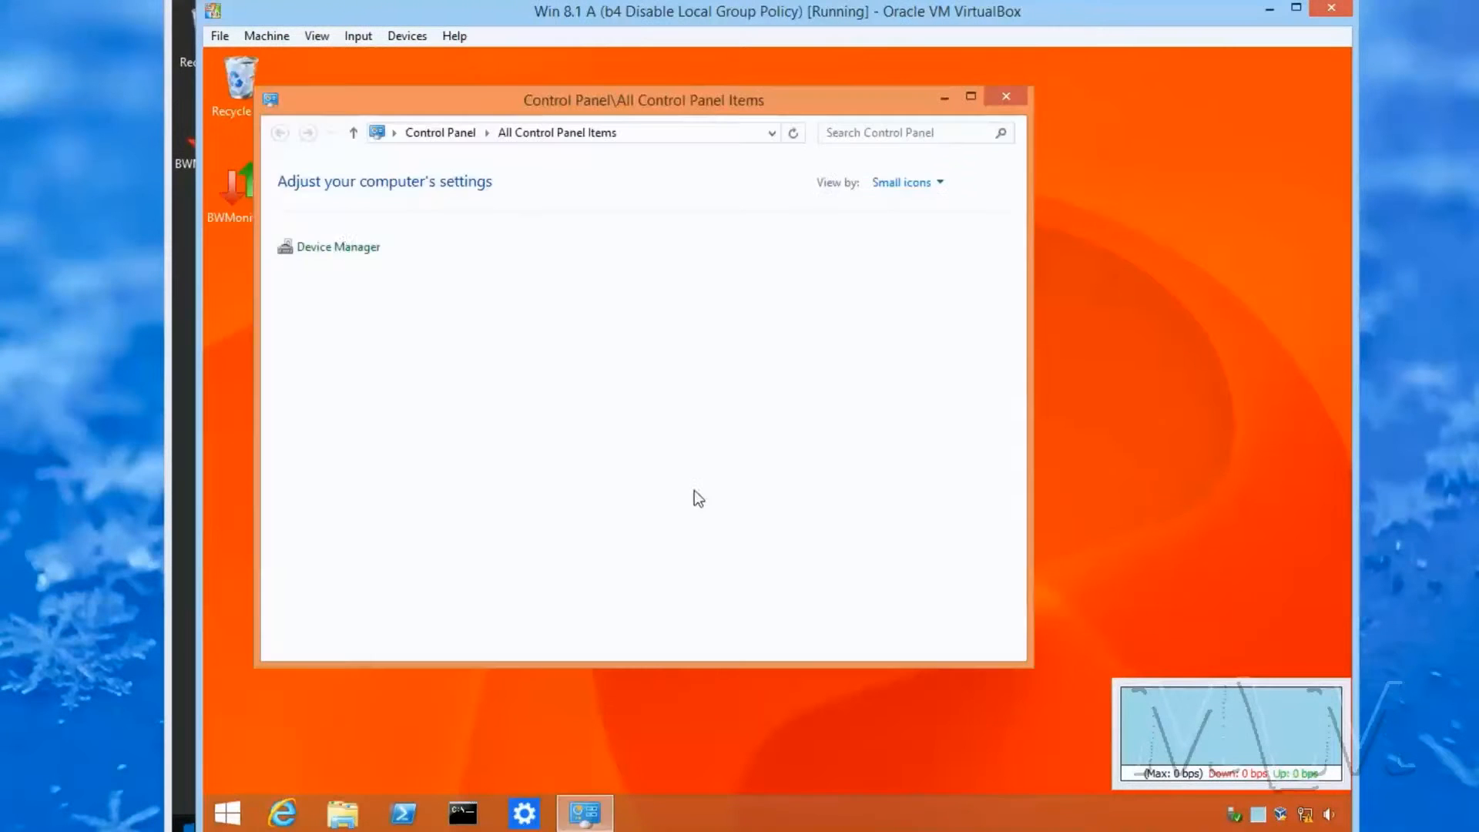